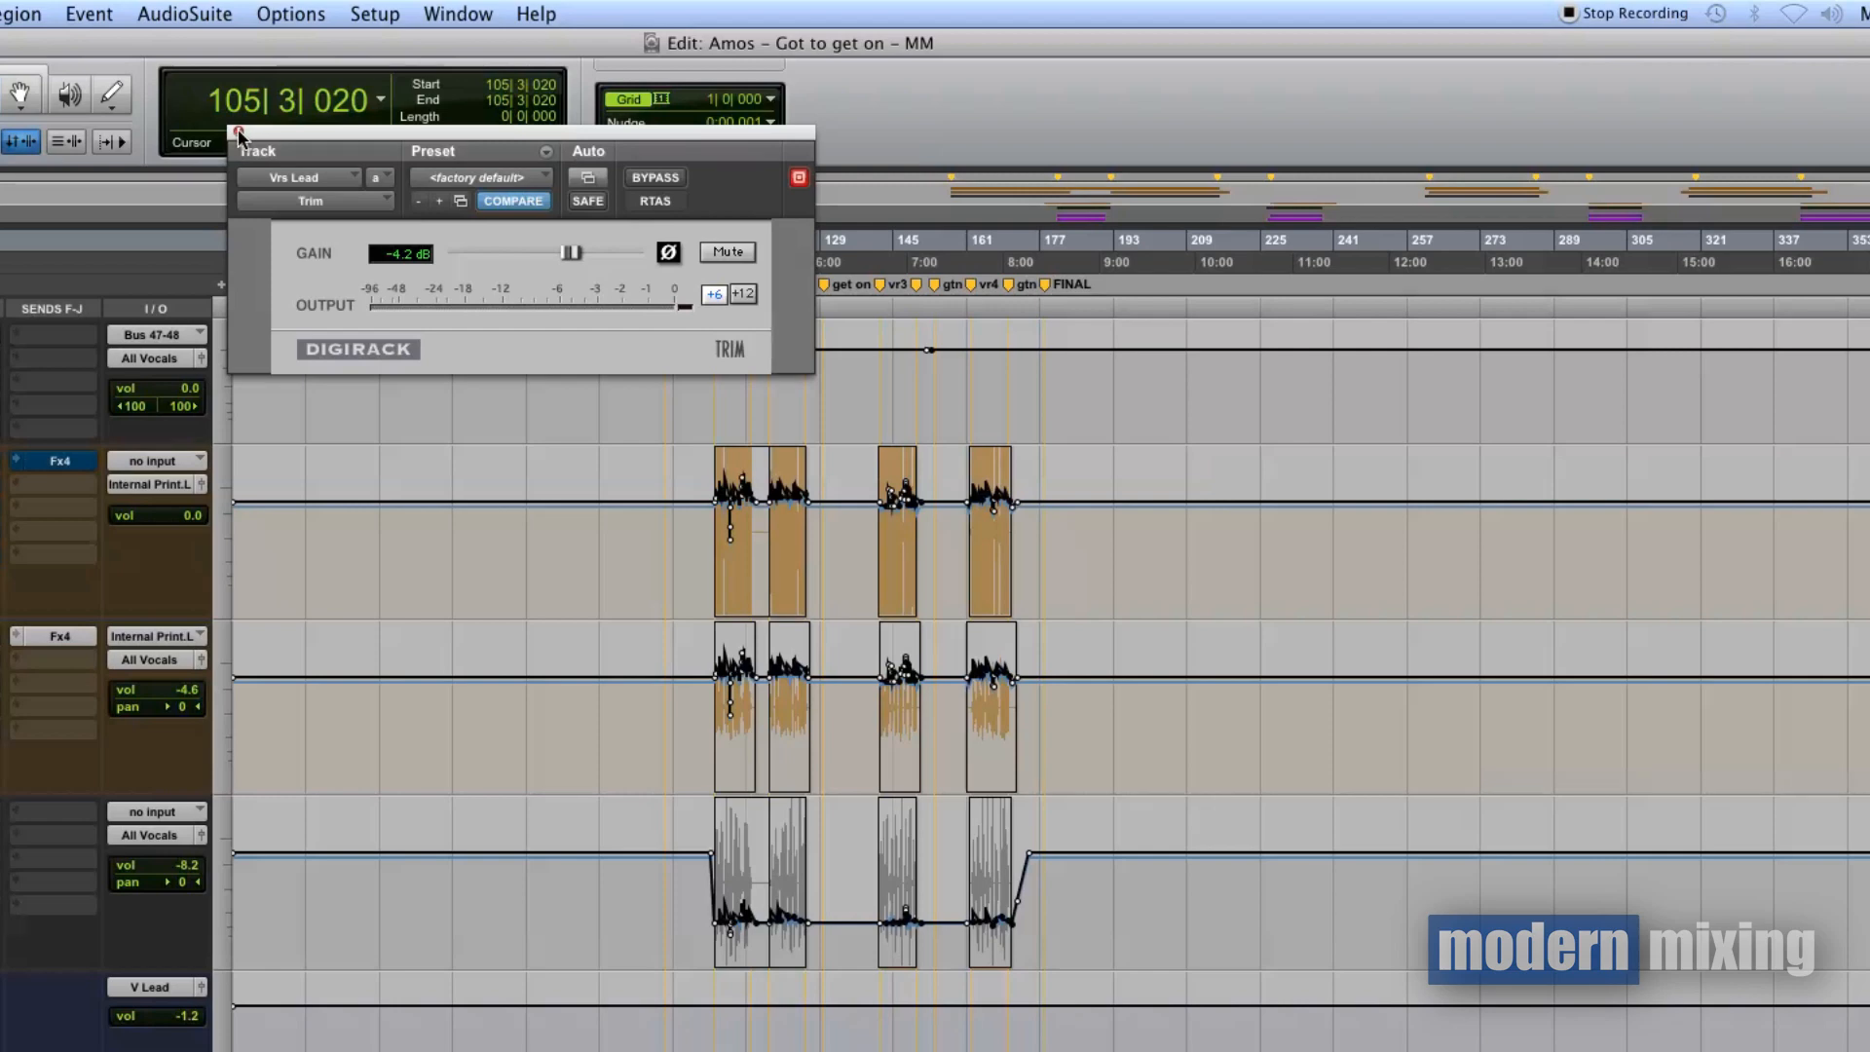
- Review the settings of the Trim and VCC Chan inserts on the Vrs Lead track, closing each plug-in window
click(238, 134)
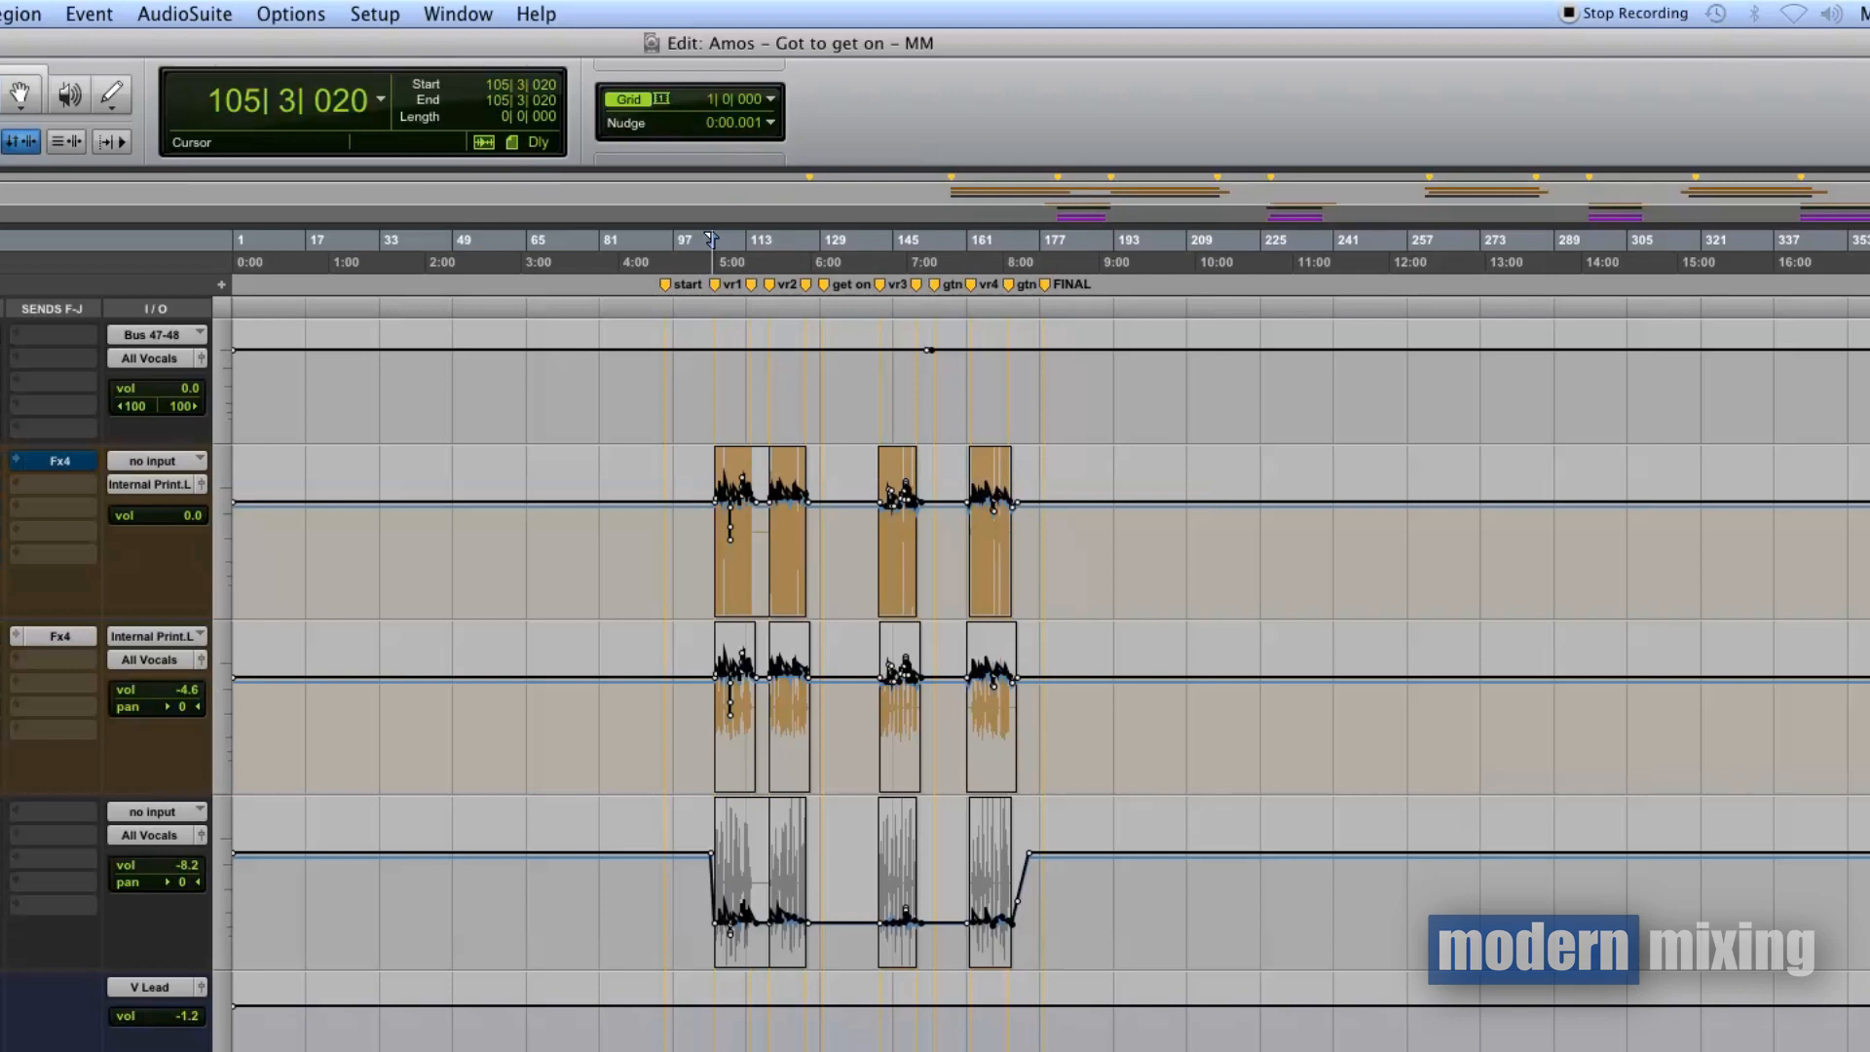
click(2, 484)
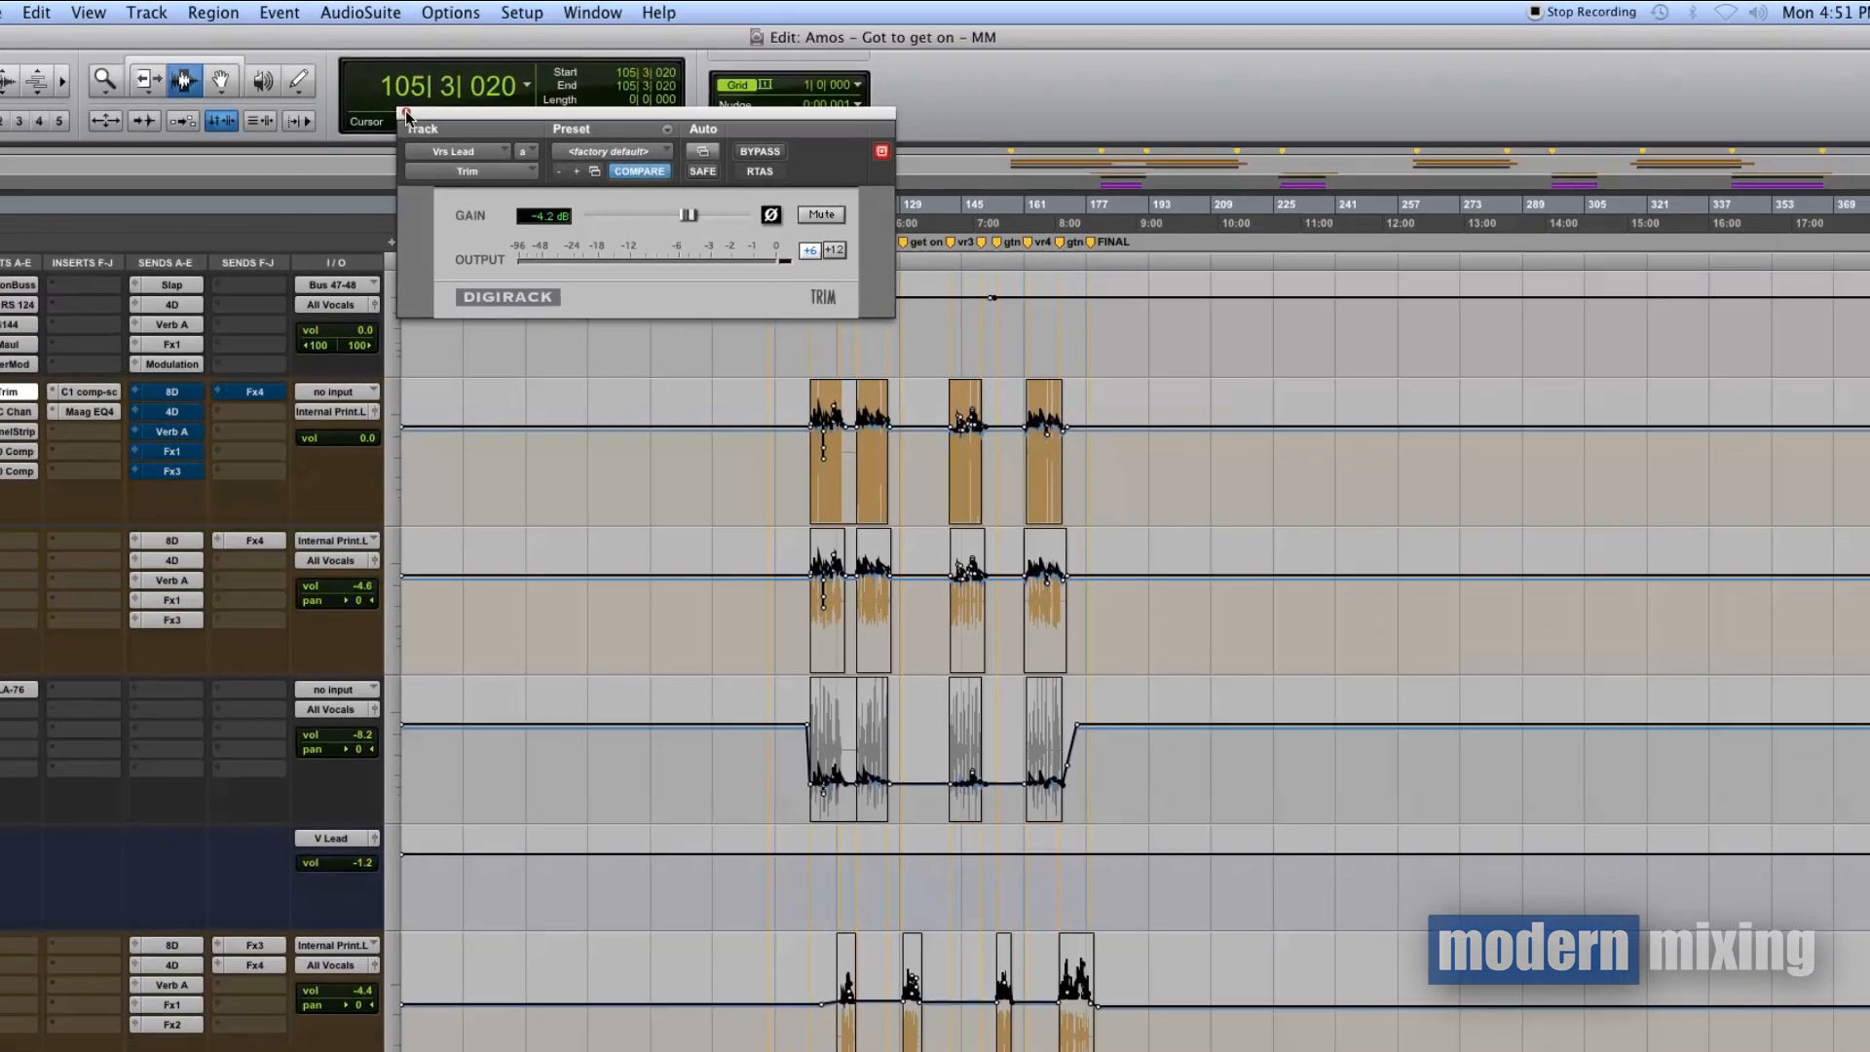
click(407, 114)
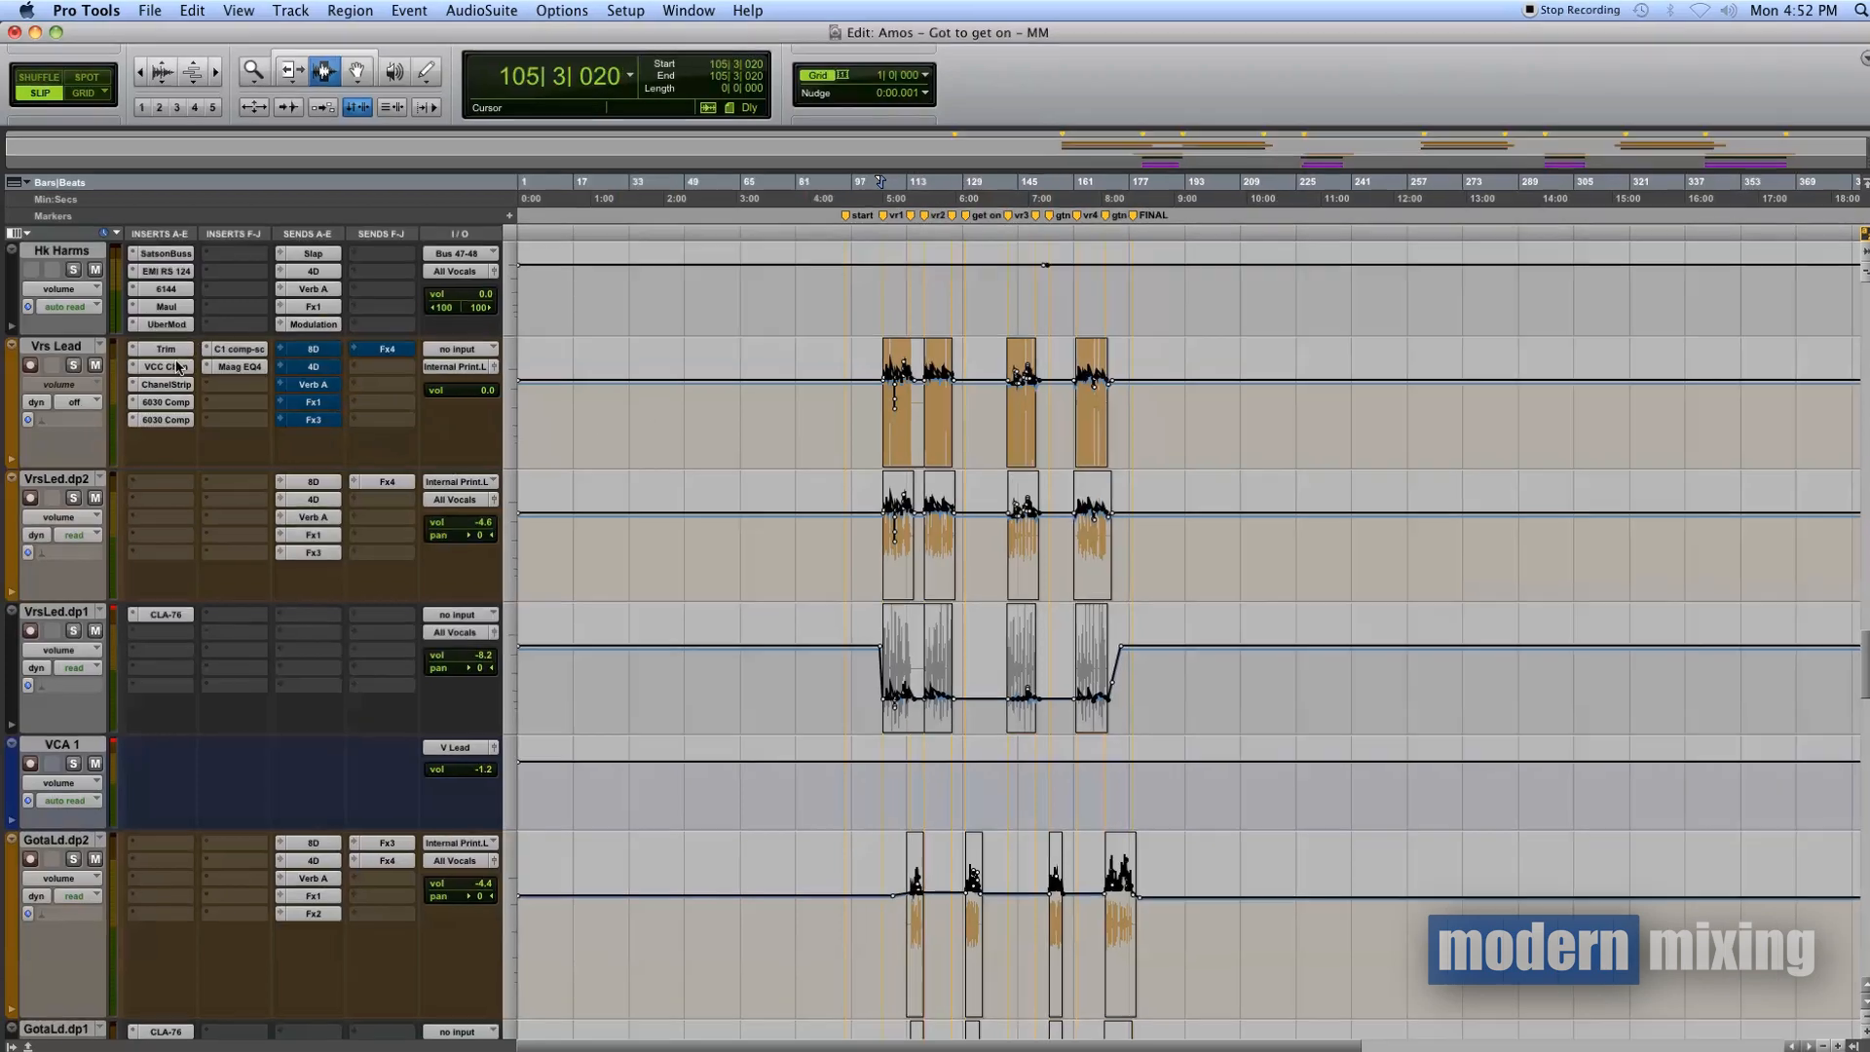
click(178, 366)
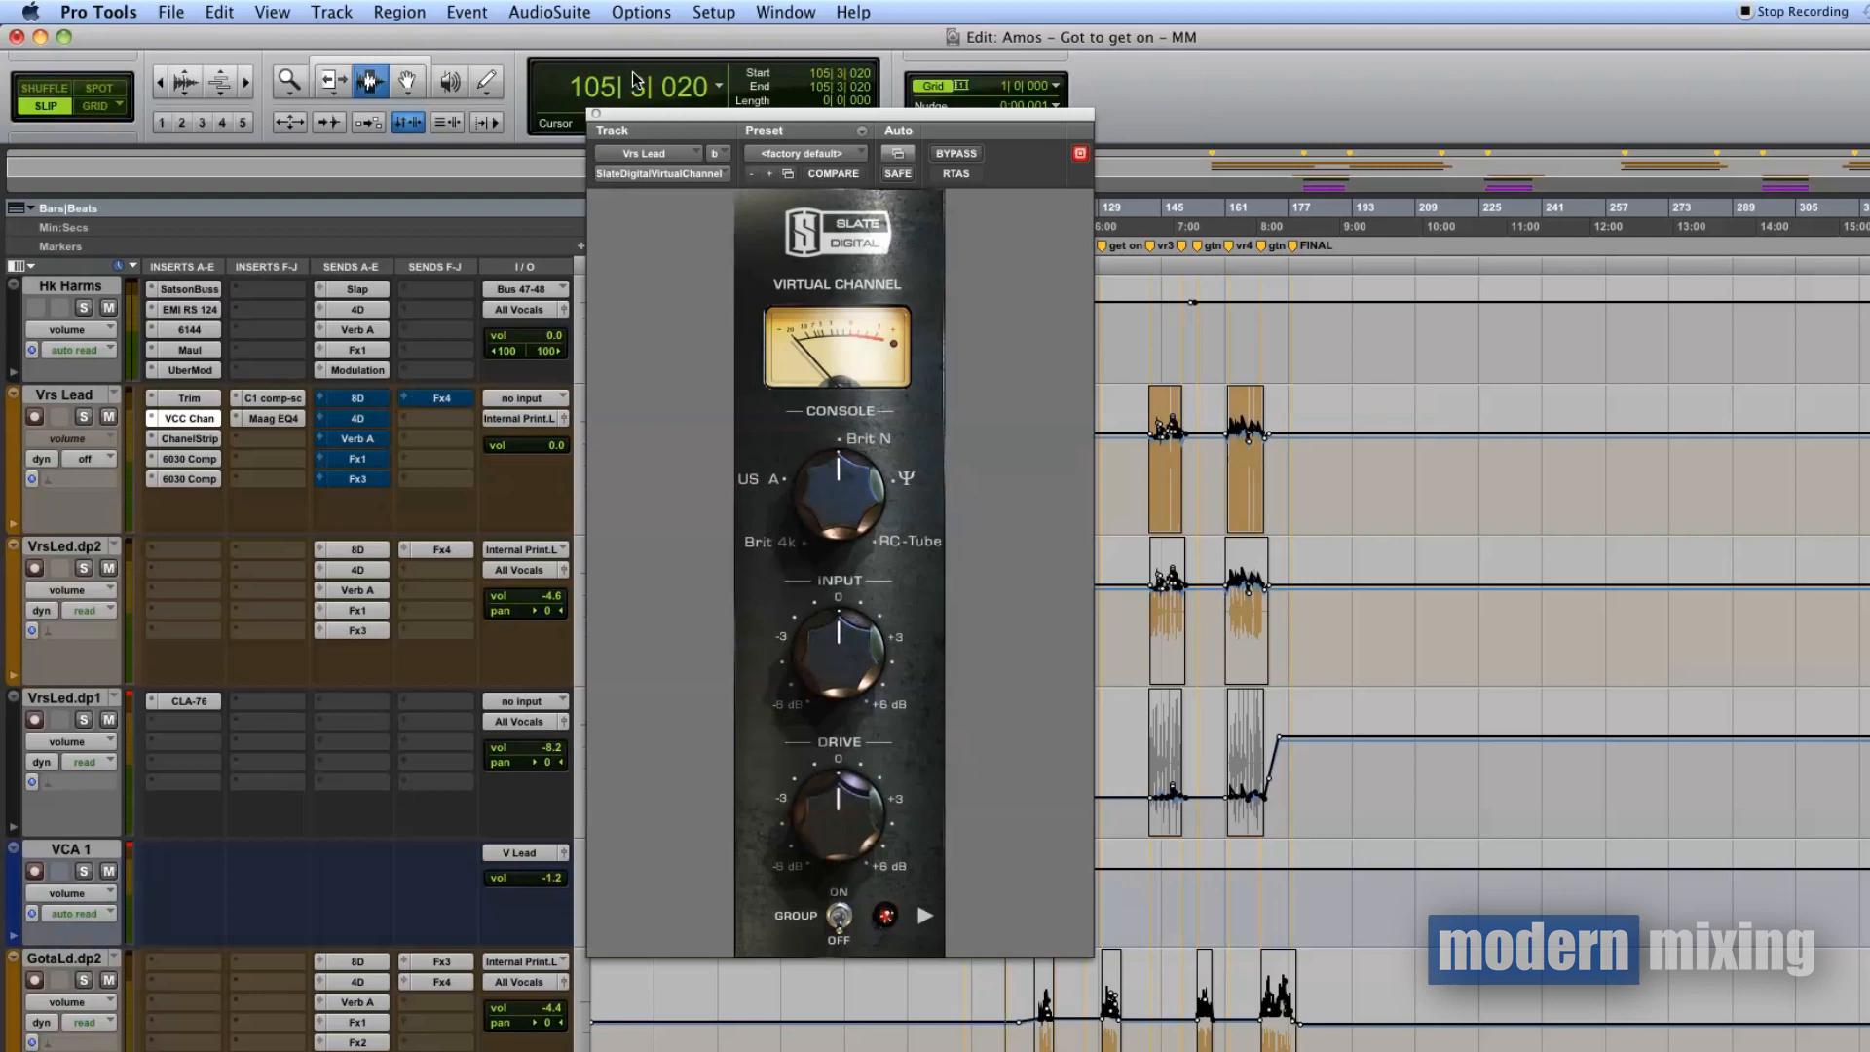
click(596, 114)
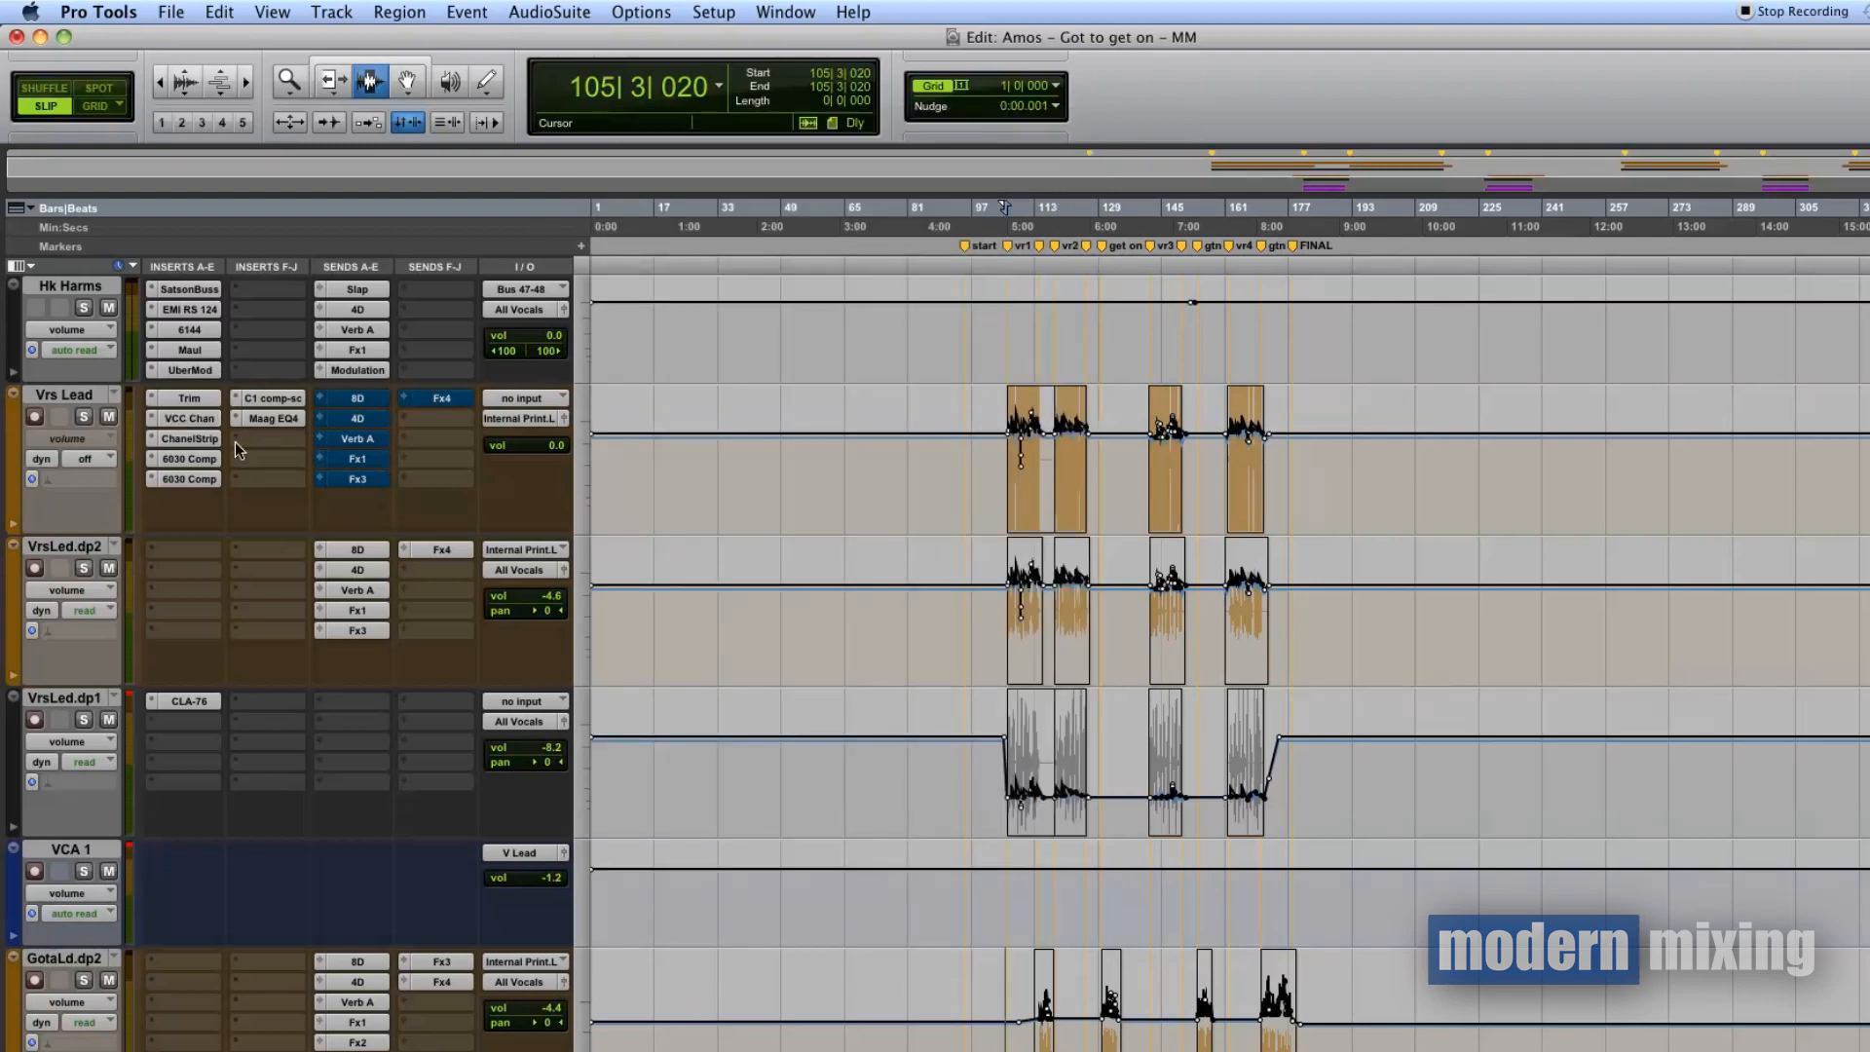
- Show the ChannelStrip insert of Vrs Lead, switch to its VCC Chan insert and place that window clear of the verse regions
click(208, 439)
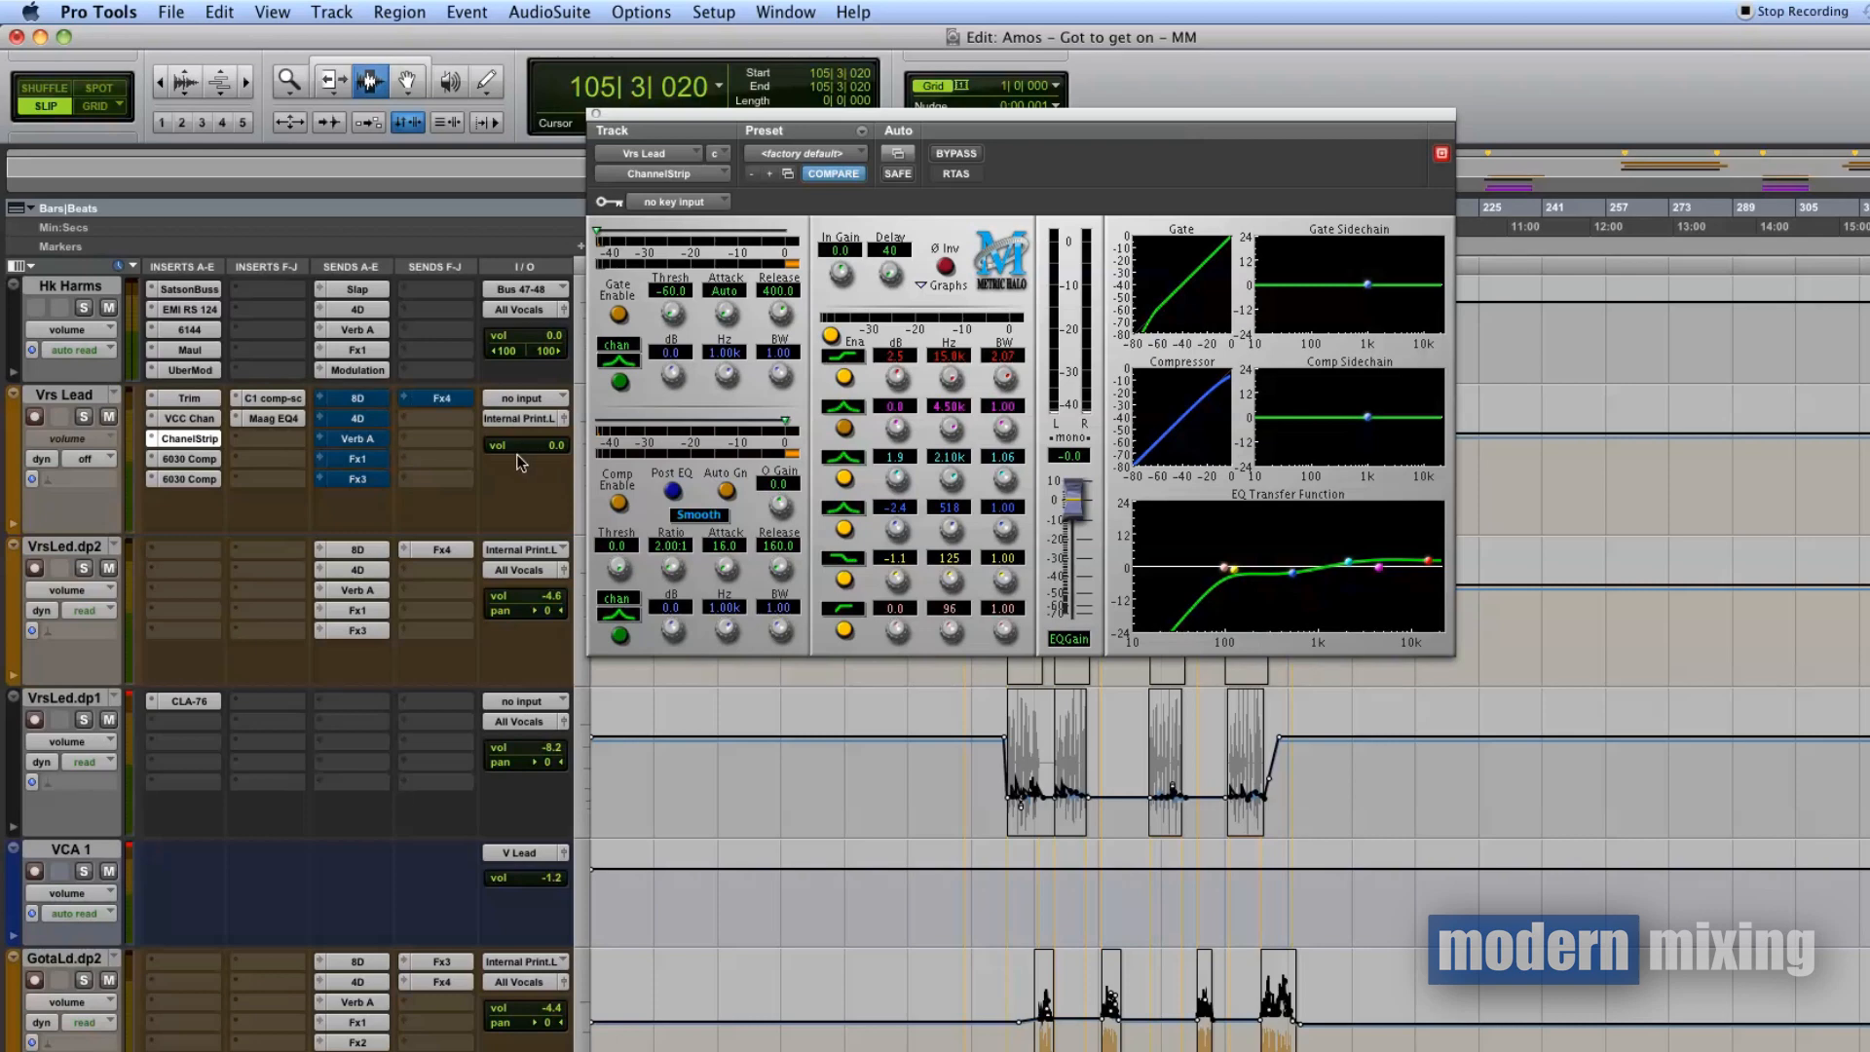
click(185, 418)
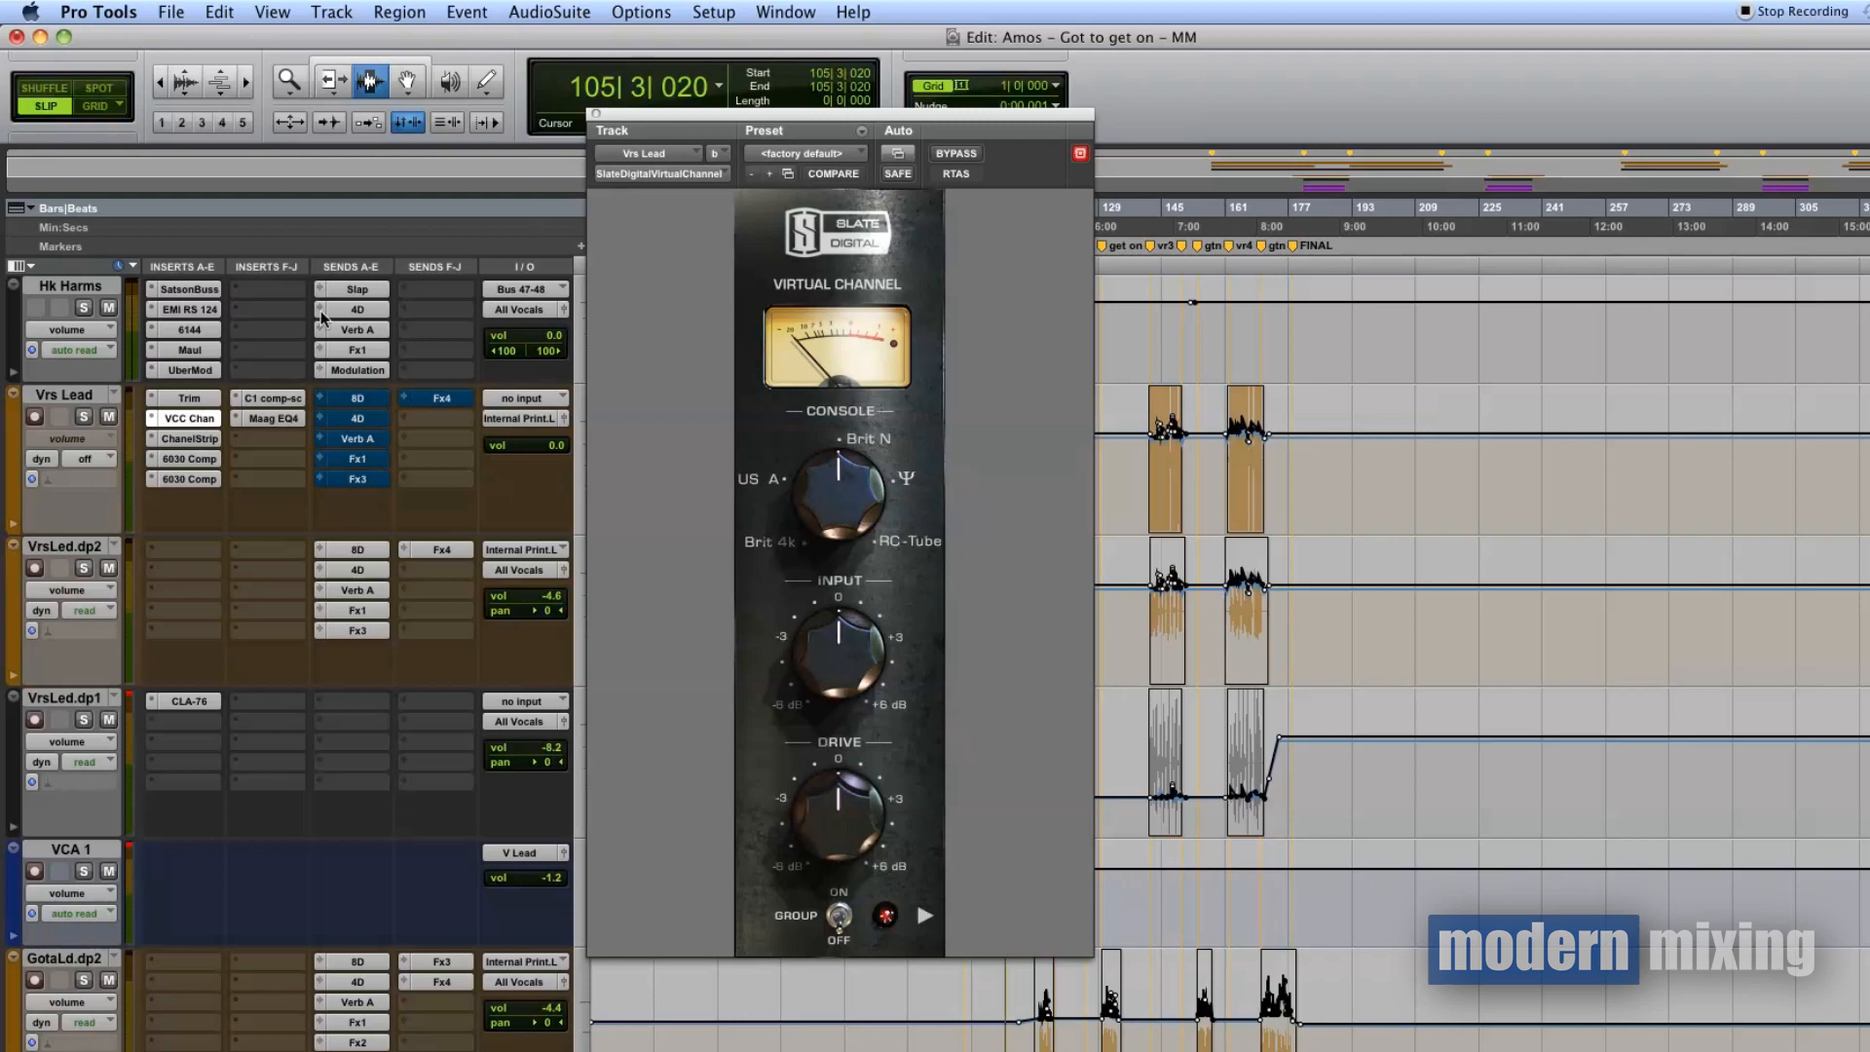
drag(719, 111, 1581, 67)
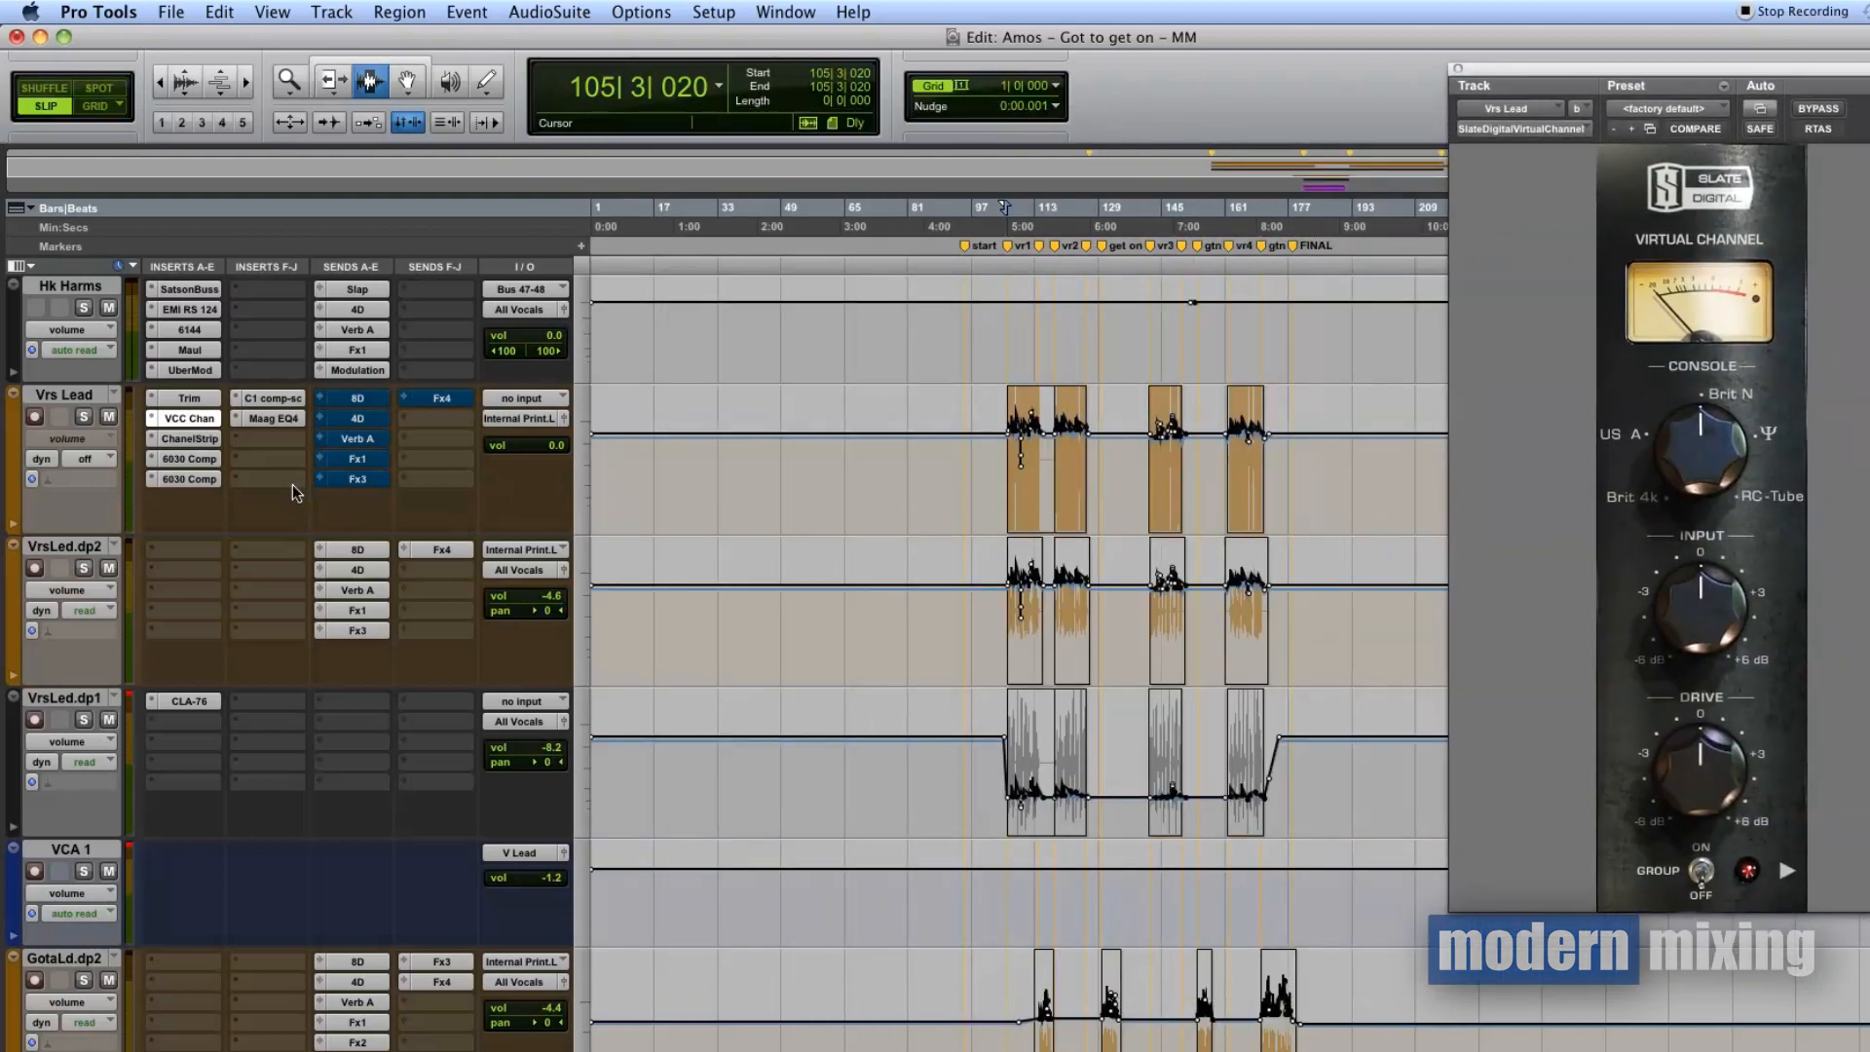
- Mute the VrsLed.dp2 track and route the Vrs Lead track's output to the All Vocals bus
click(109, 567)
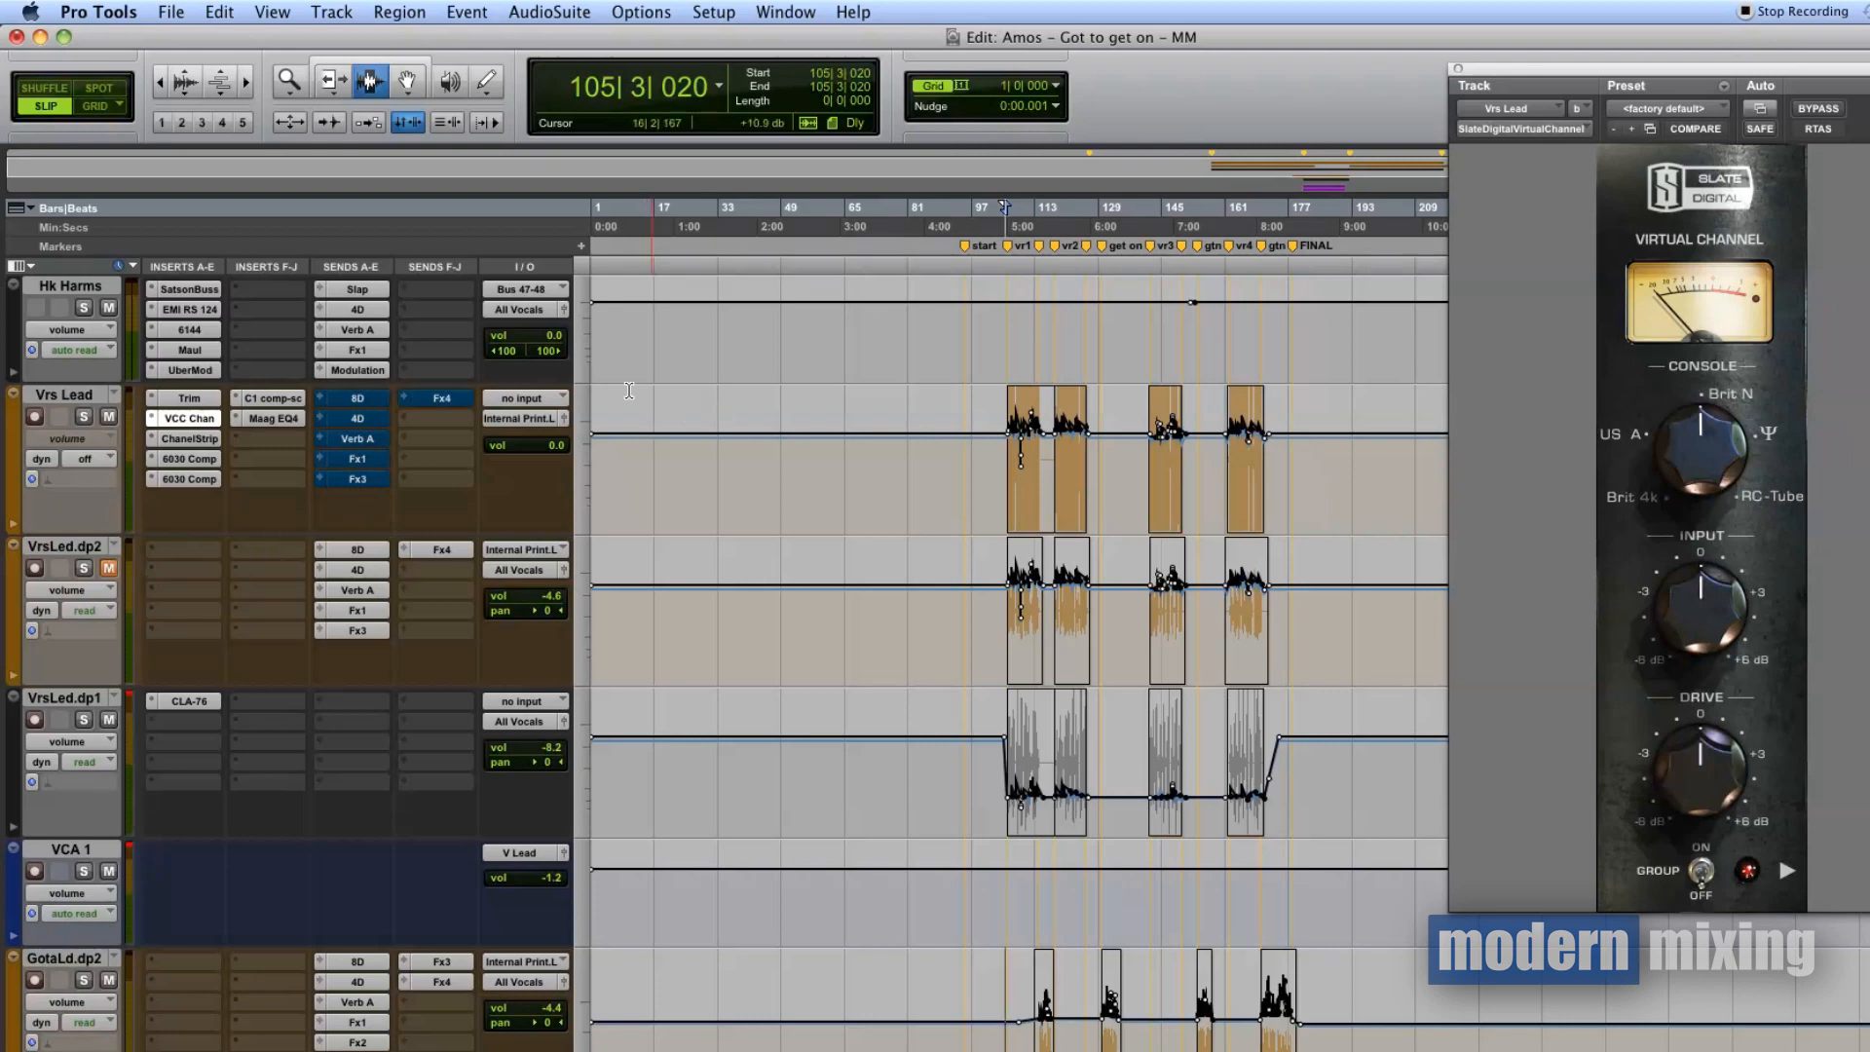
click(519, 421)
mouse_move(531, 437)
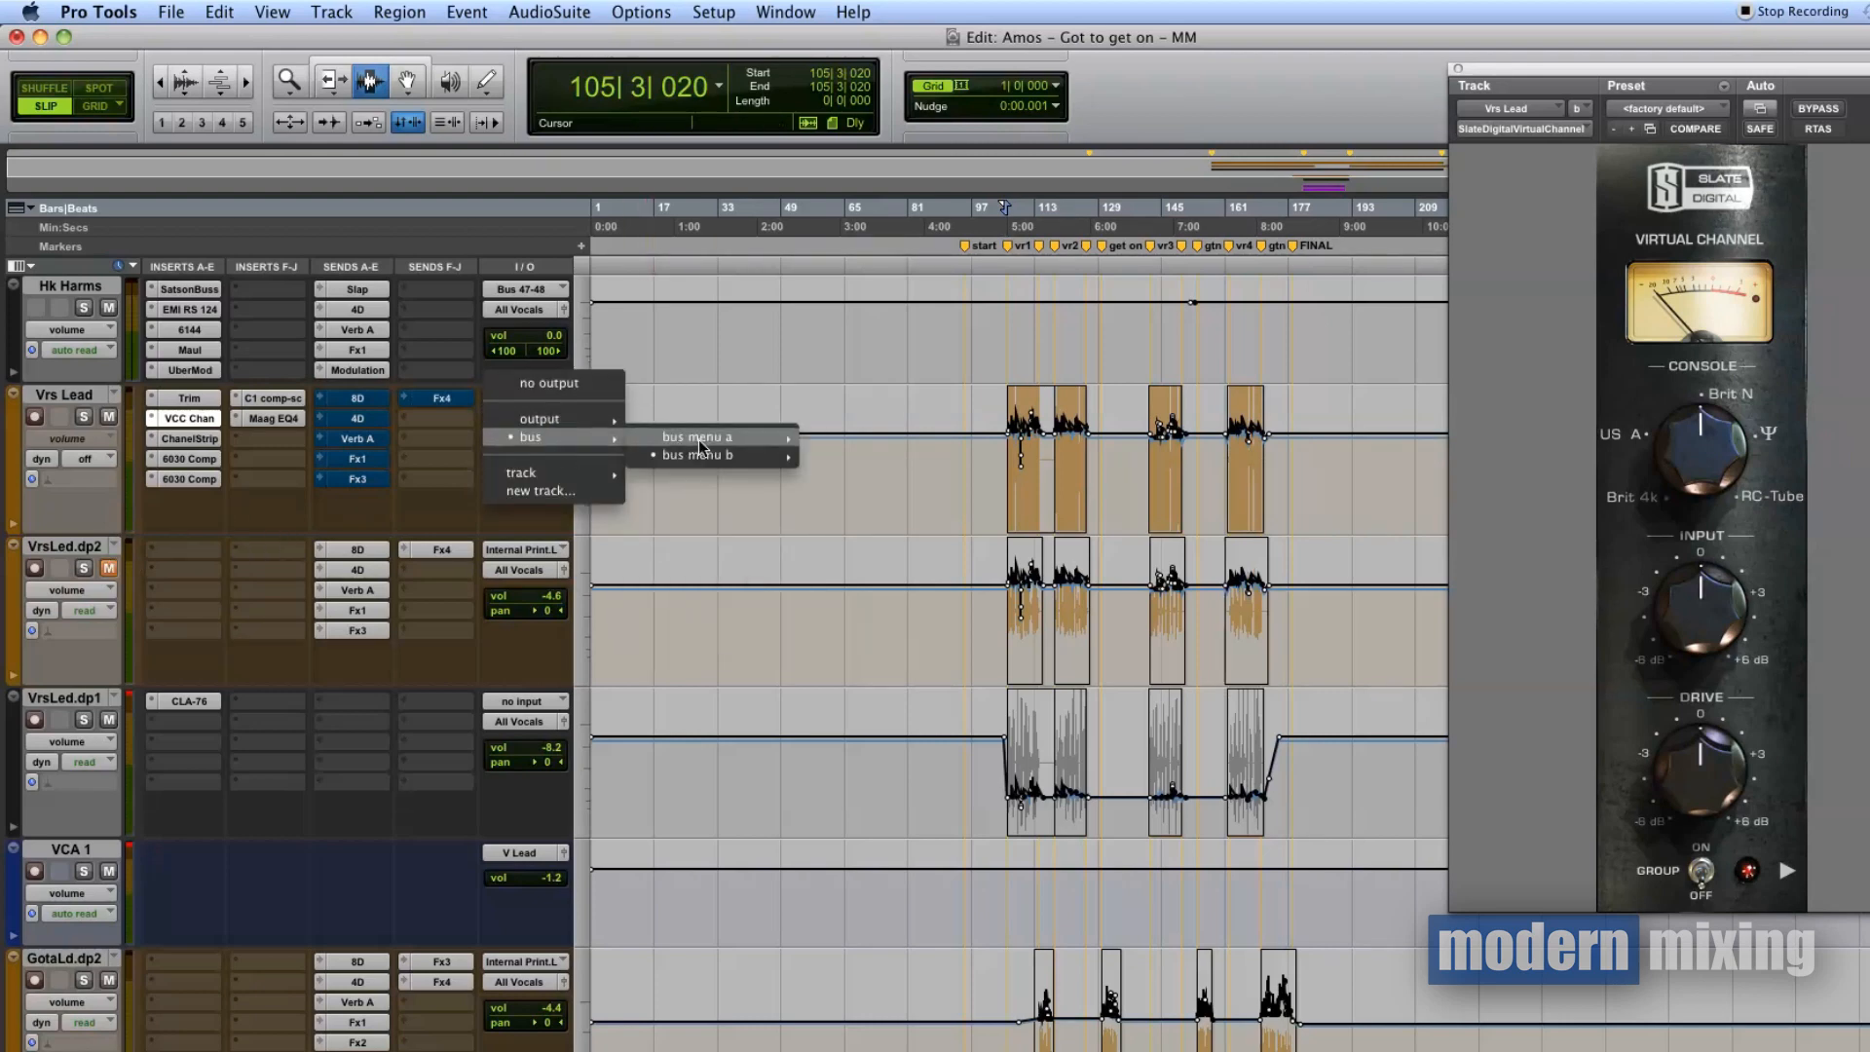
mouse_move(697, 438)
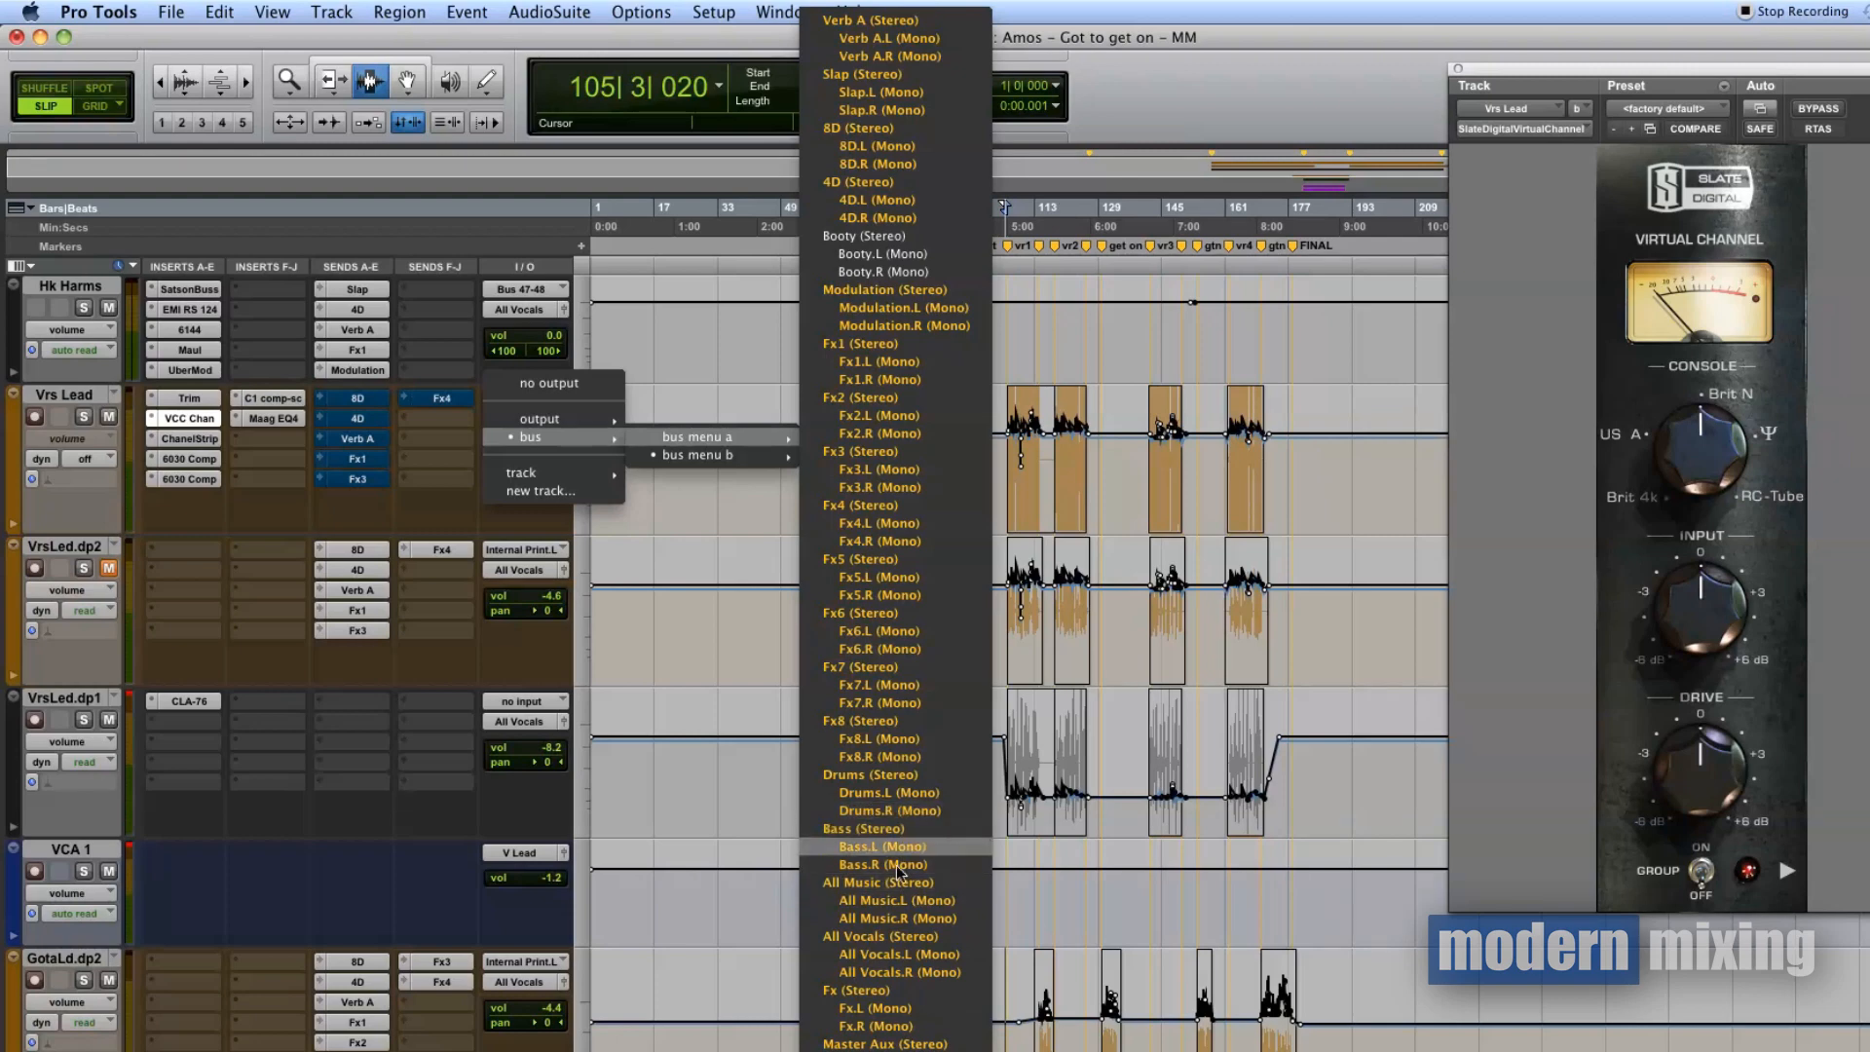
click(895, 957)
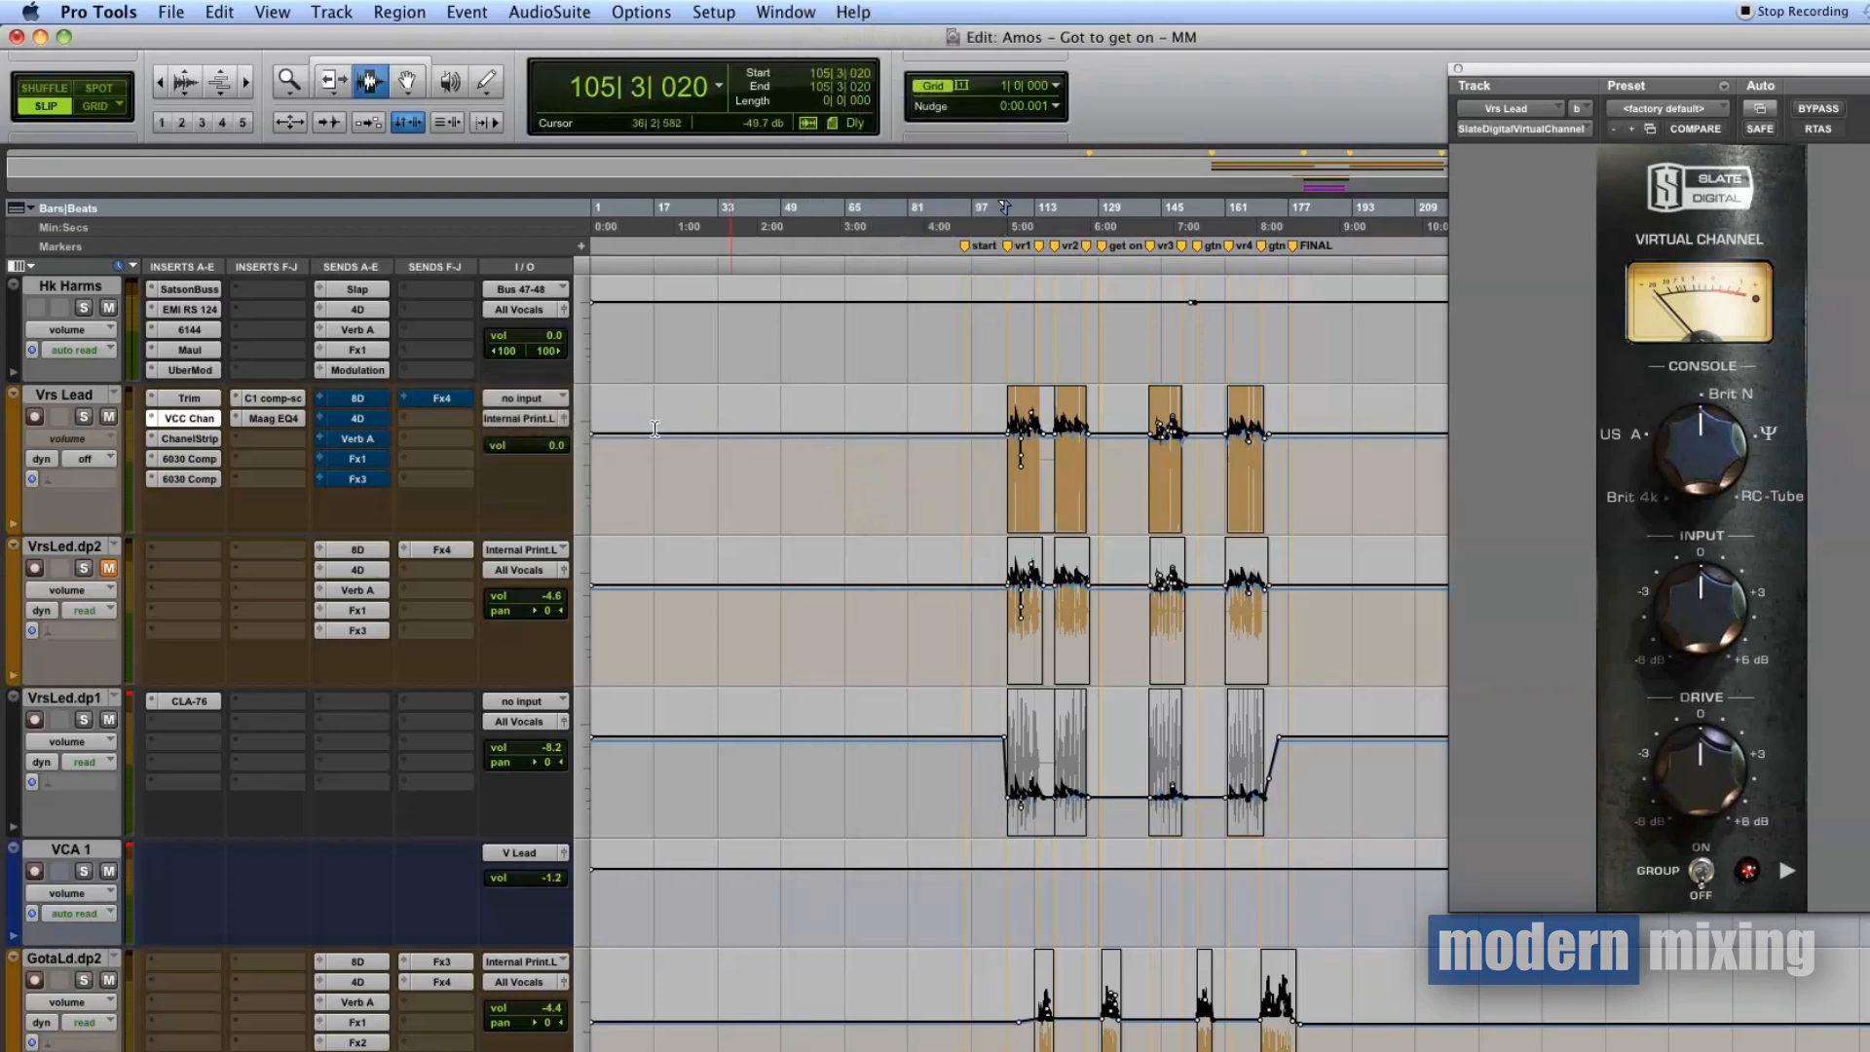
- Bypass the Maag EQ4, C1 comp-sc, ChannelStrip and both 6030 Comp inserts on the Vrs Lead track
super+click(265, 418)
super+click(265, 398)
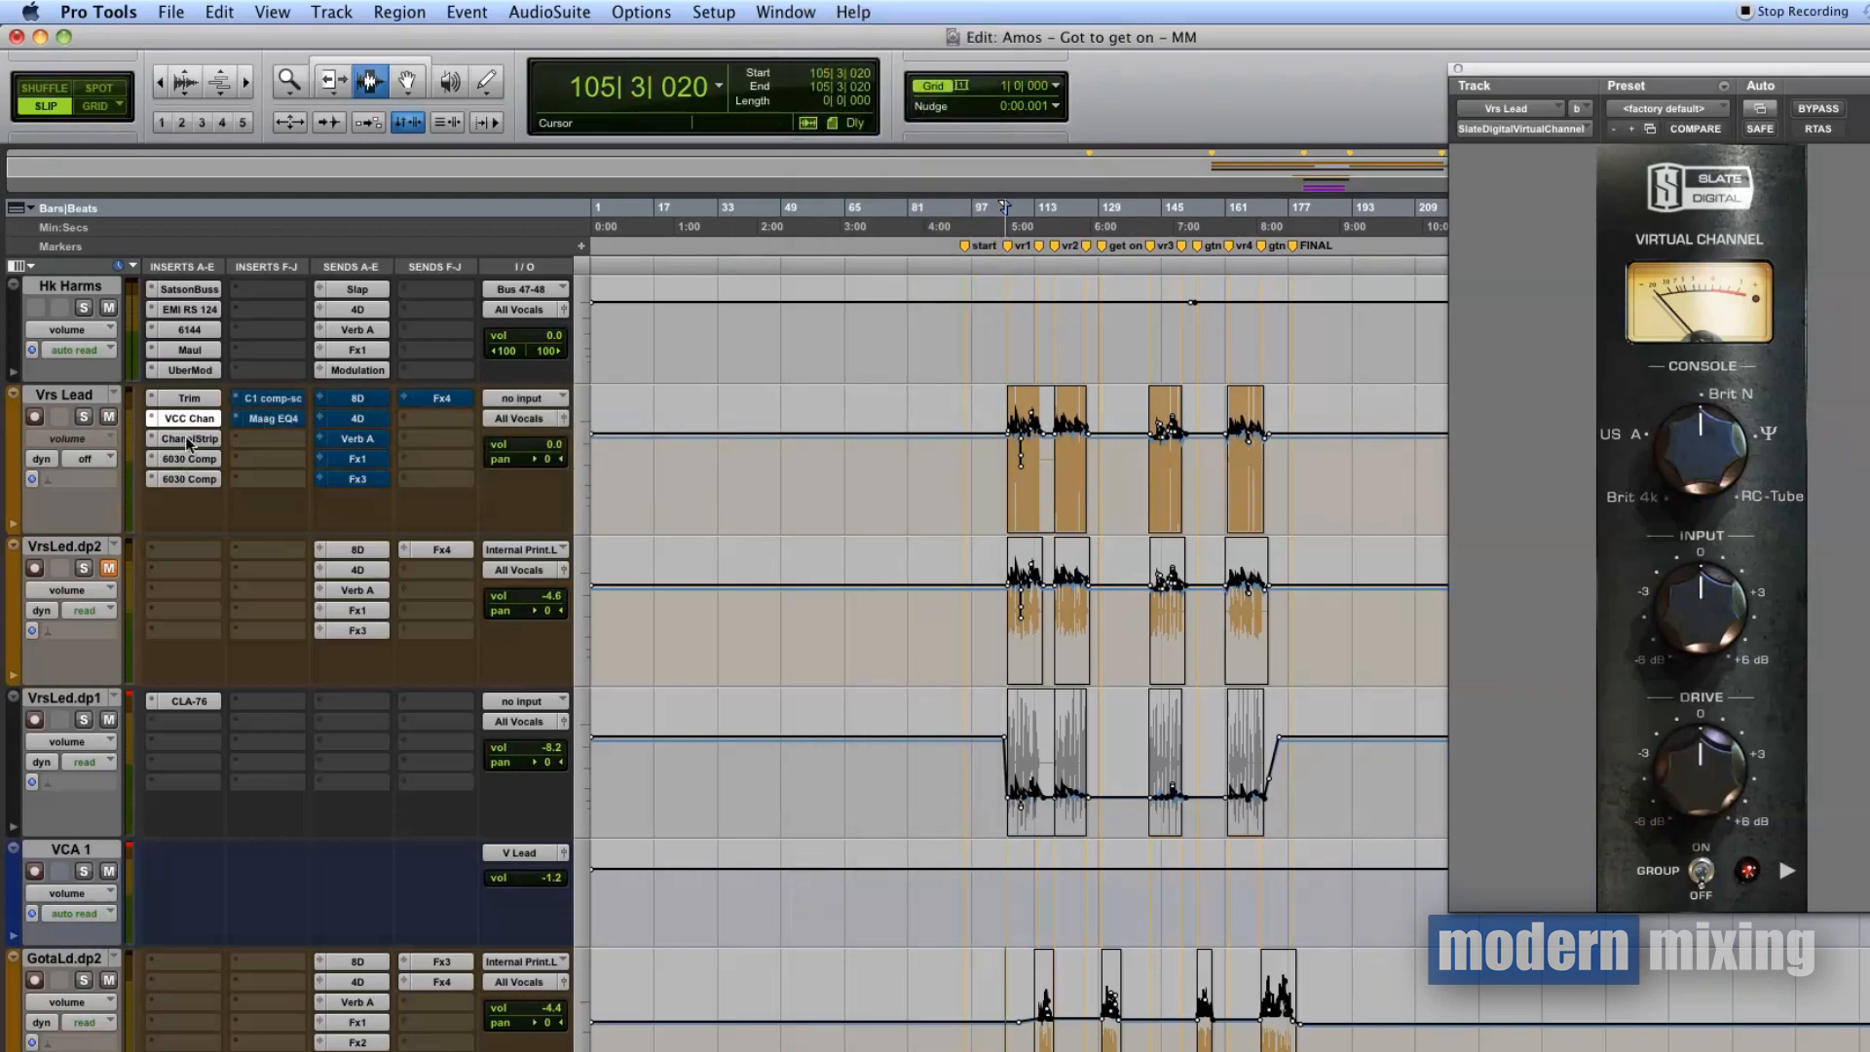
super+click(184, 440)
super+click(181, 460)
super+click(183, 478)
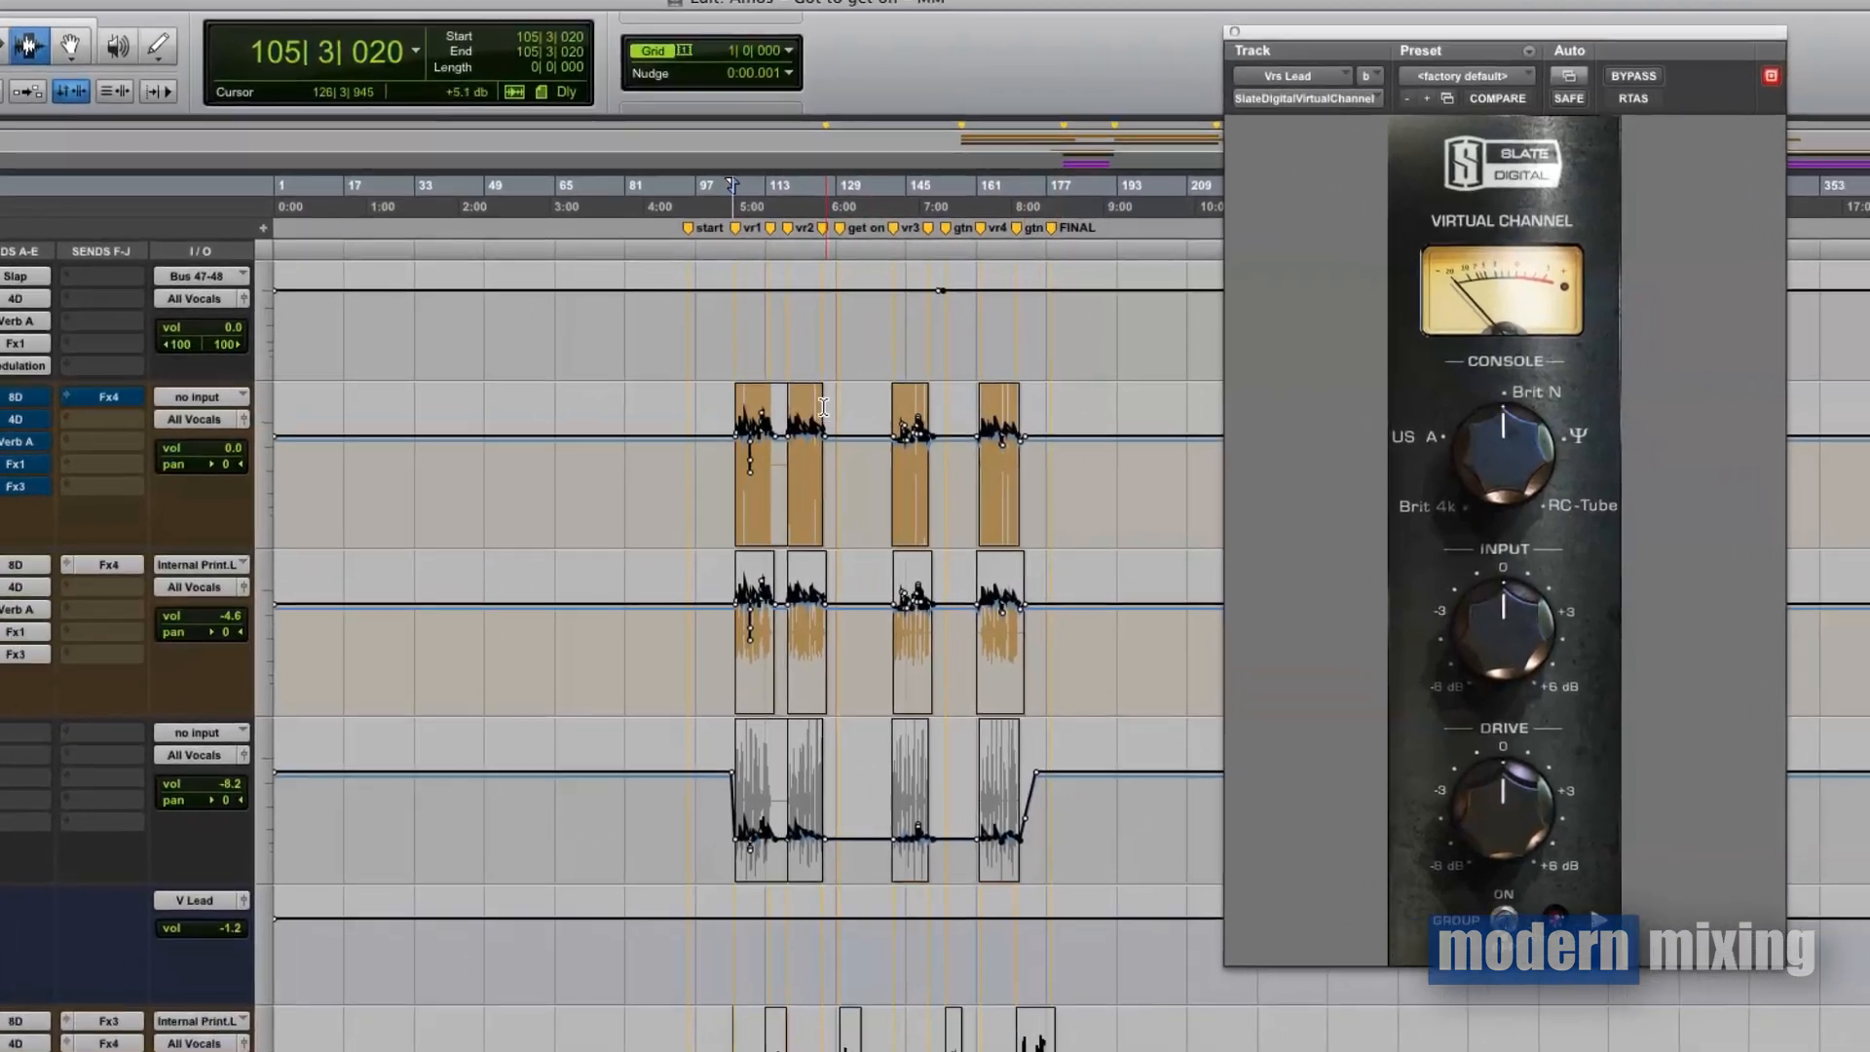
- Zoom in on verse 1 of the Vrs Lead track and select about 8 bars from 106|2|675 to 114|3|533
click(753, 455)
key(t)
key(t)
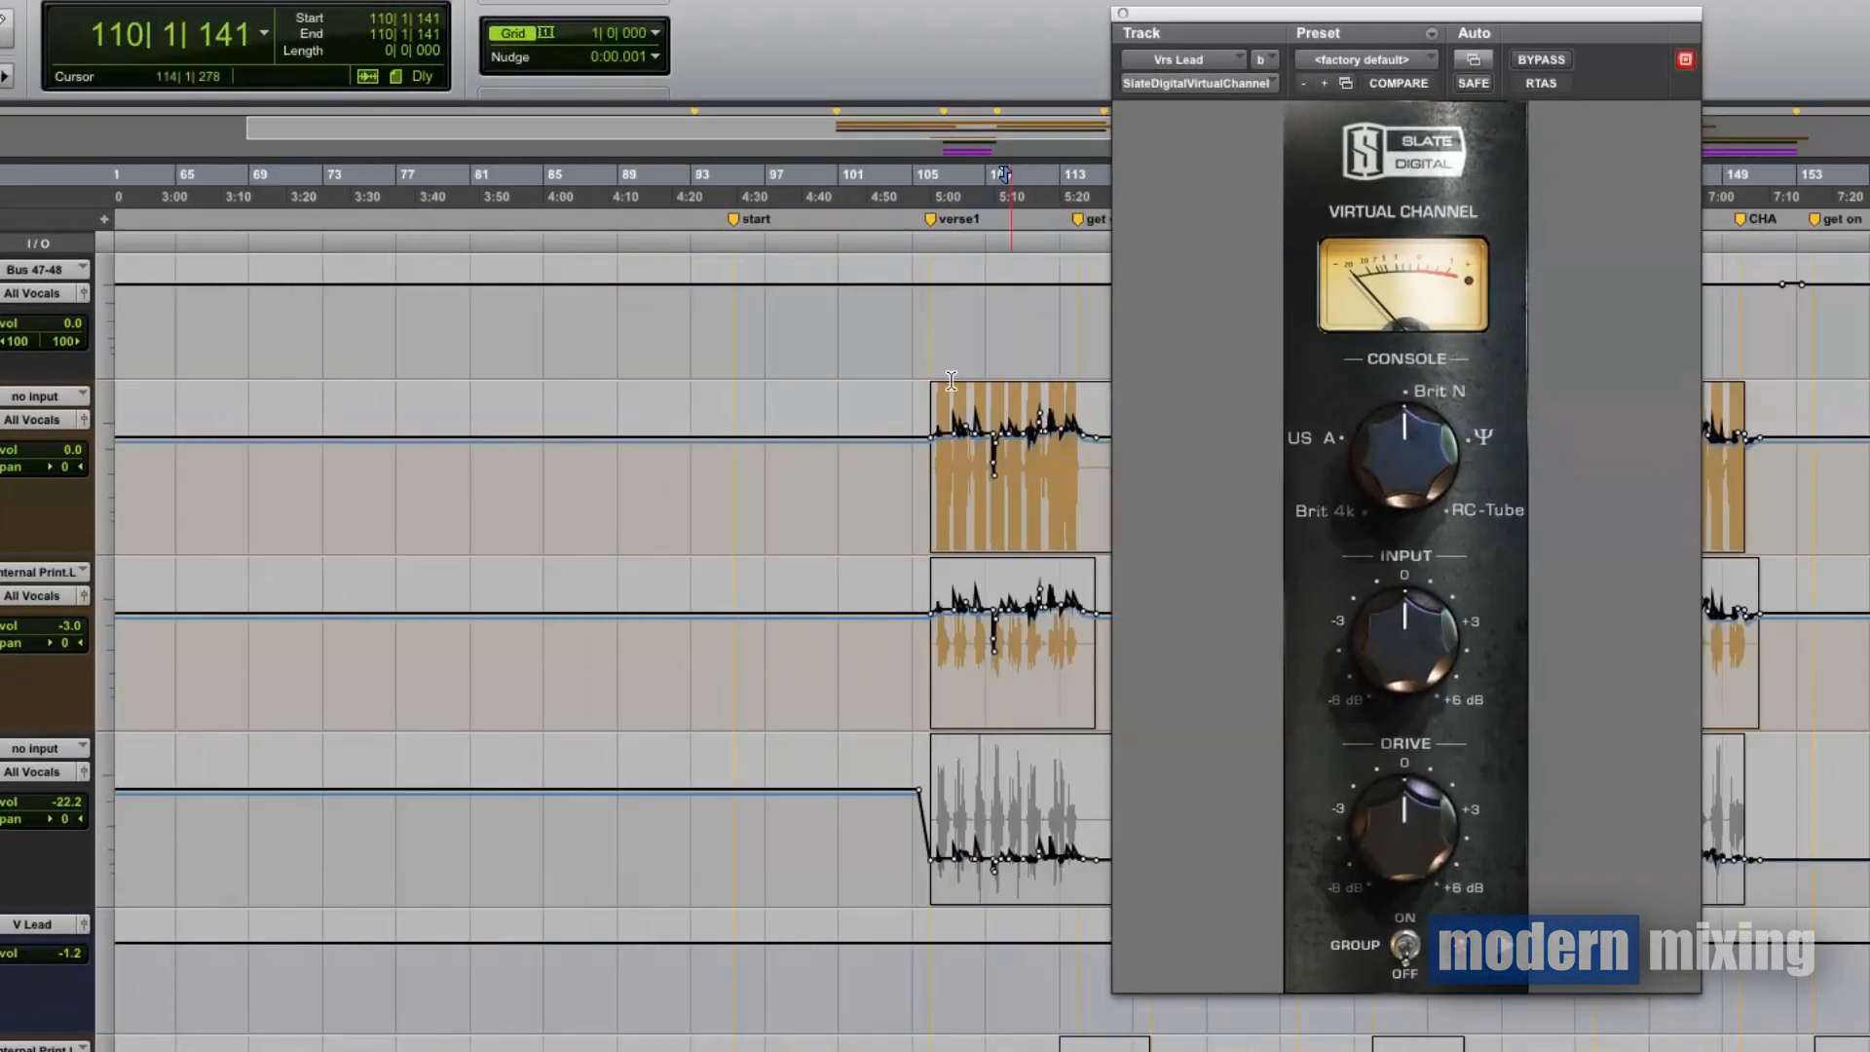
click(938, 476)
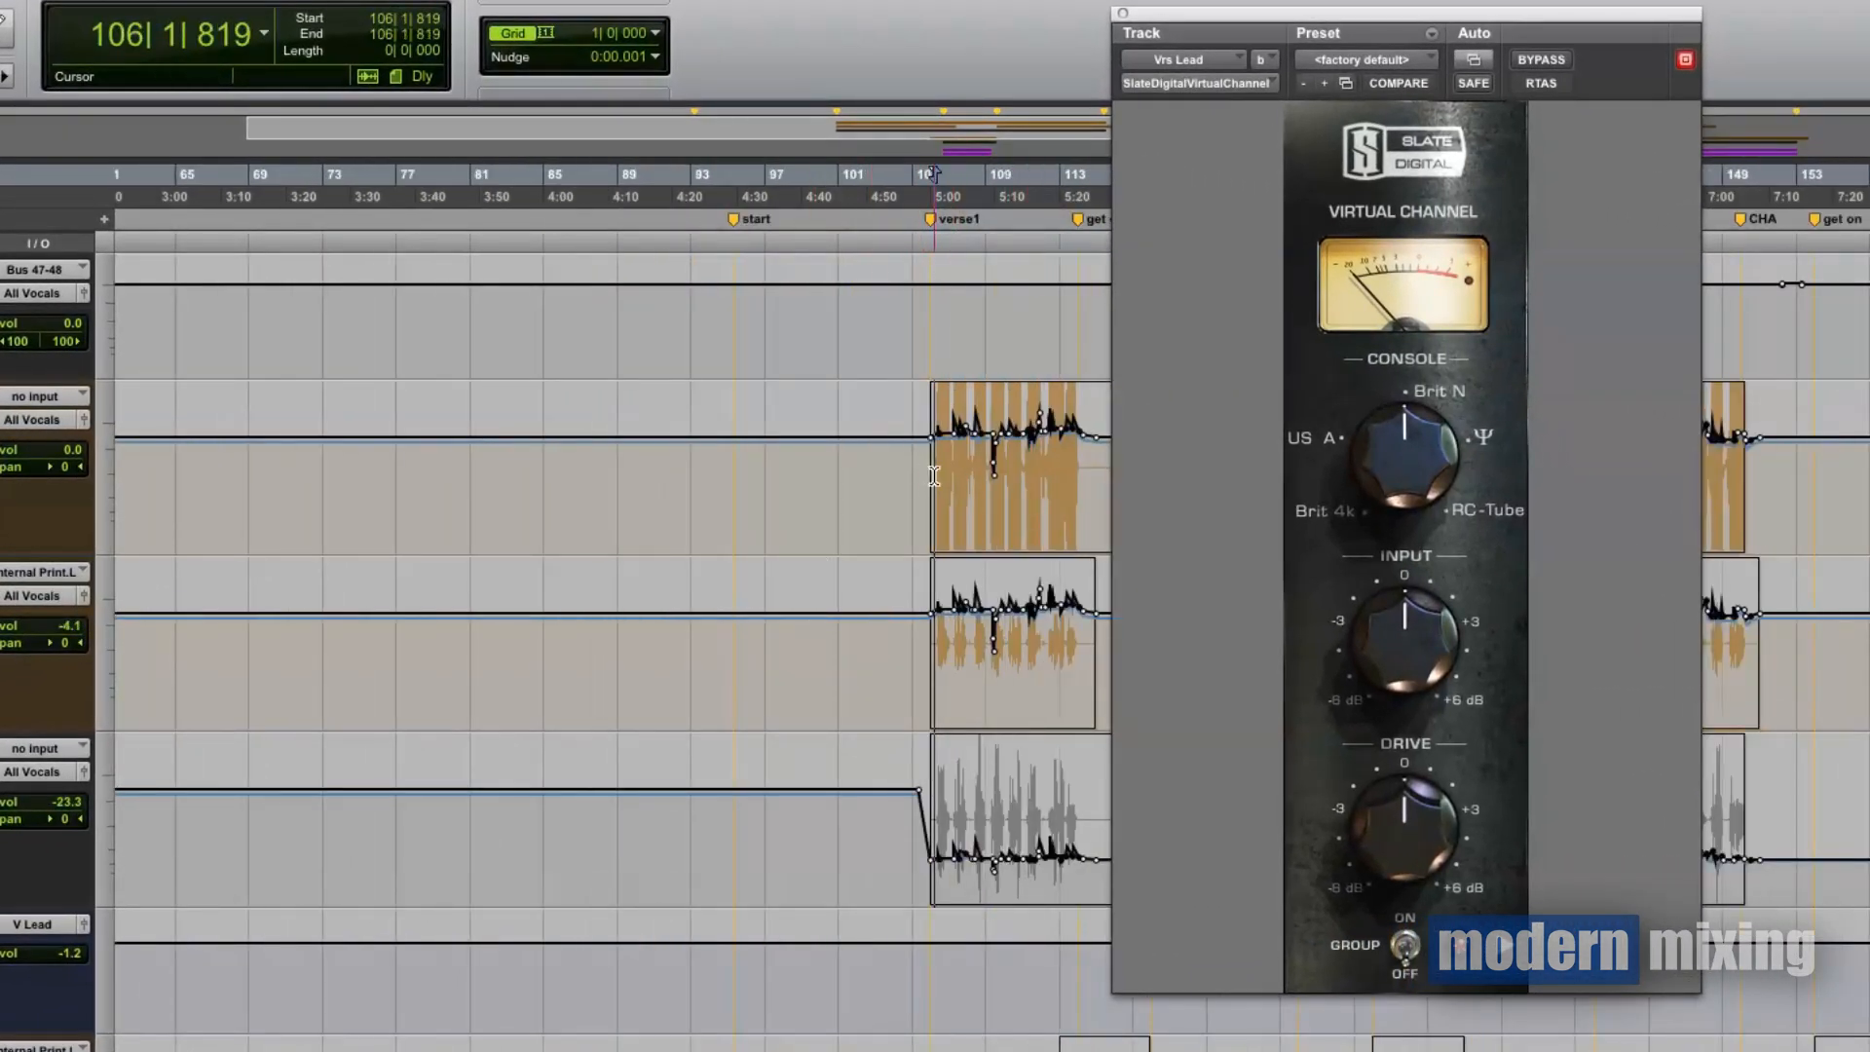
drag(940, 476, 1088, 482)
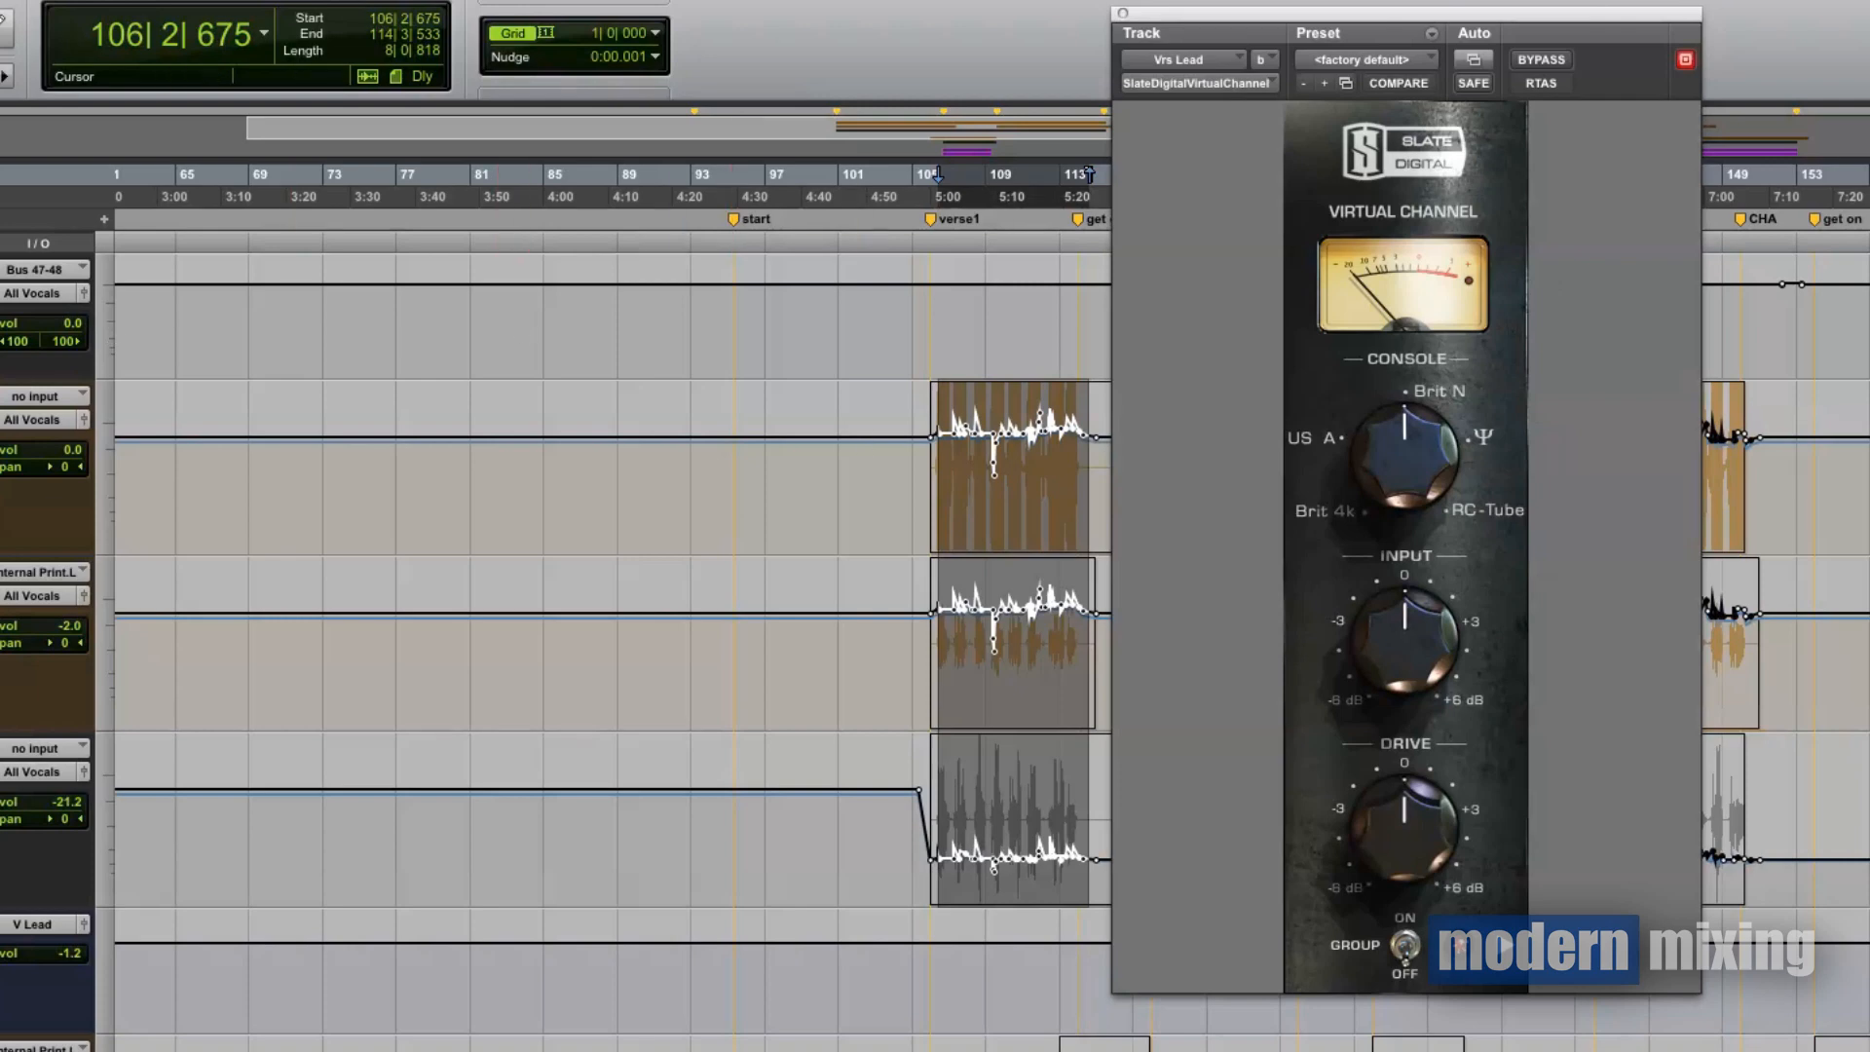
- Play the selected verse 1 vocal with the VCC Chan insert bypassed, and again with it active, to compare the sound
key(shift+a)
key(space)
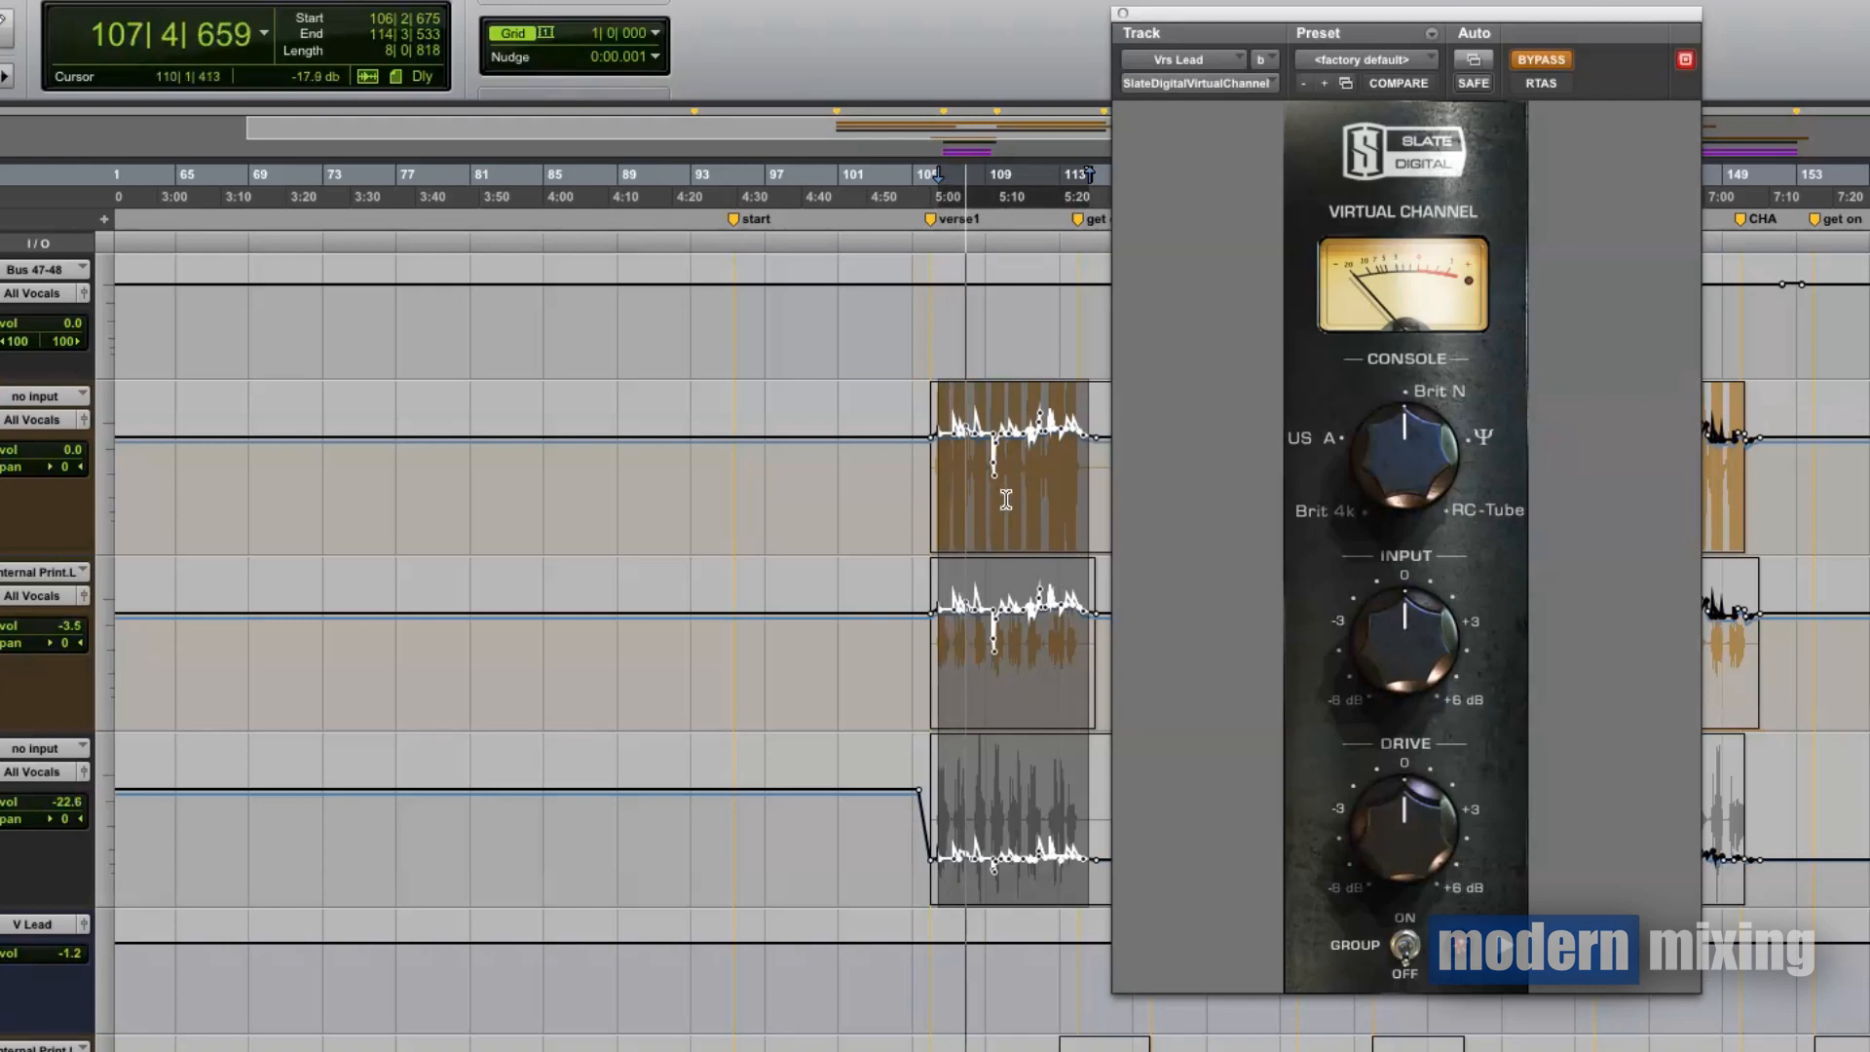
key(space)
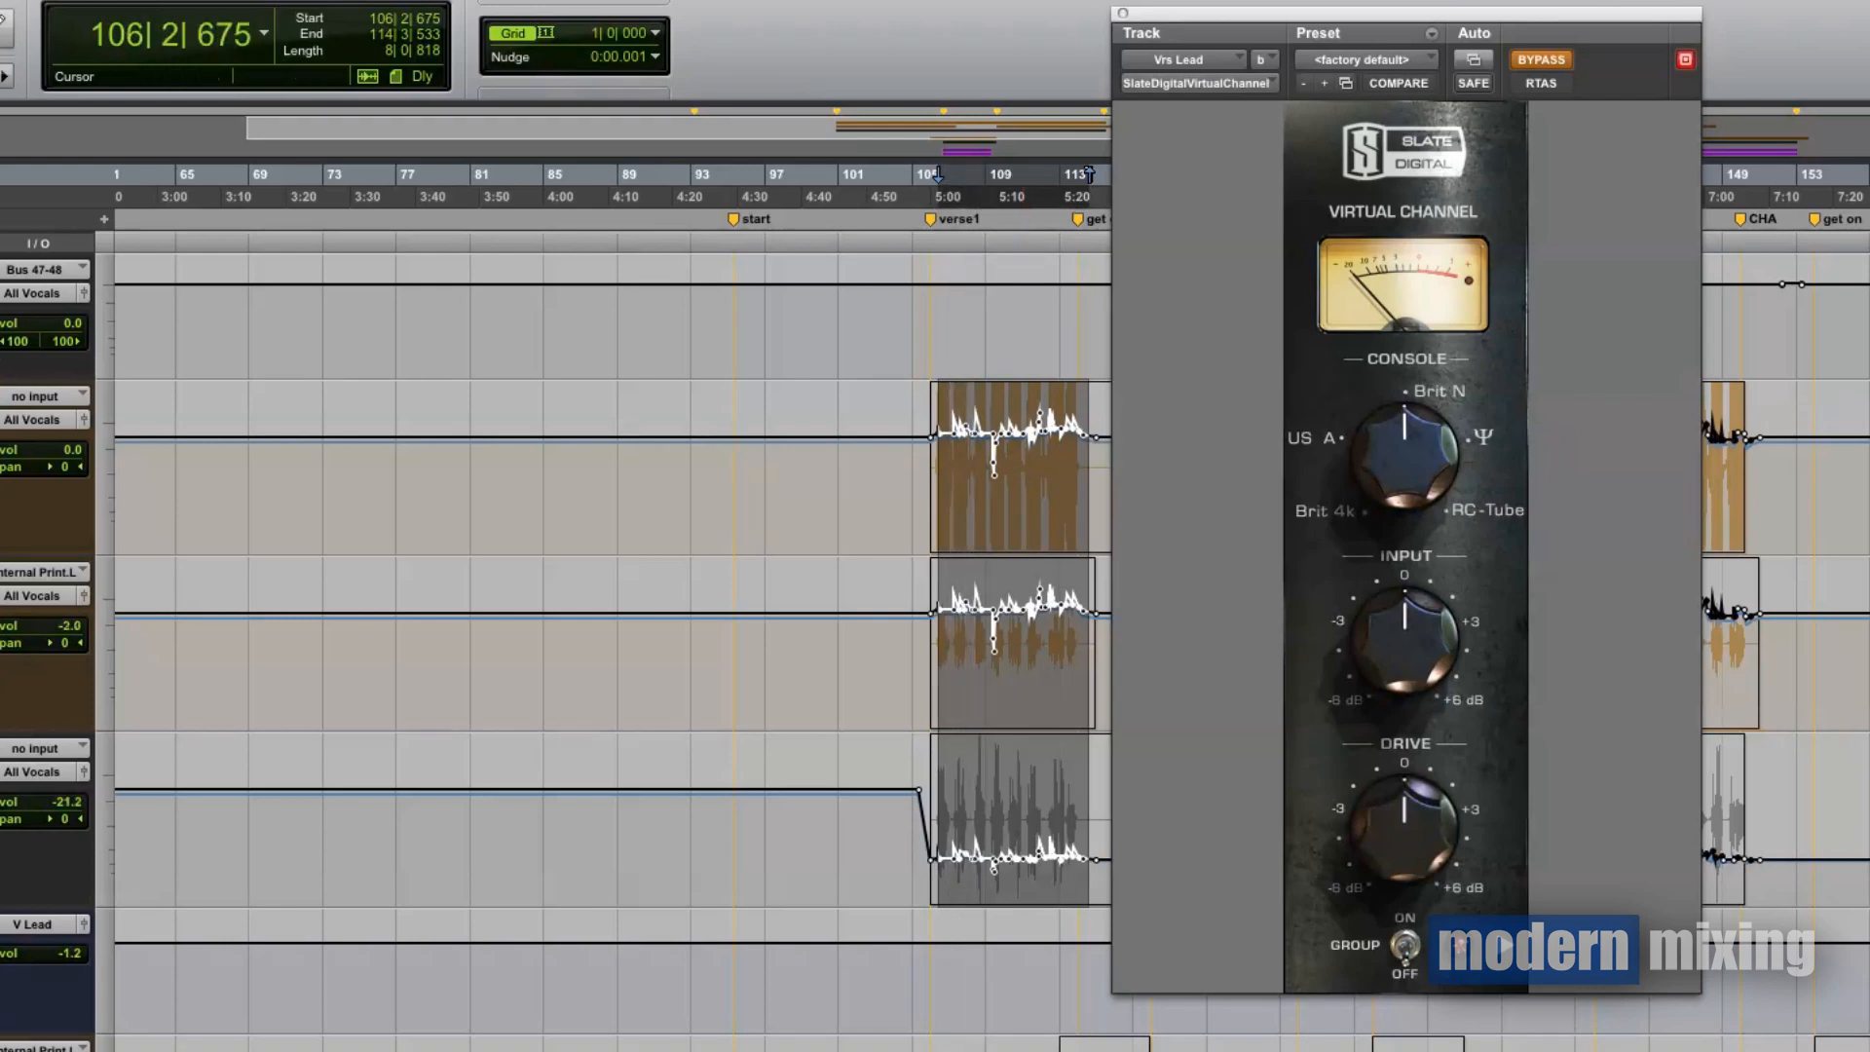
super+click(2, 417)
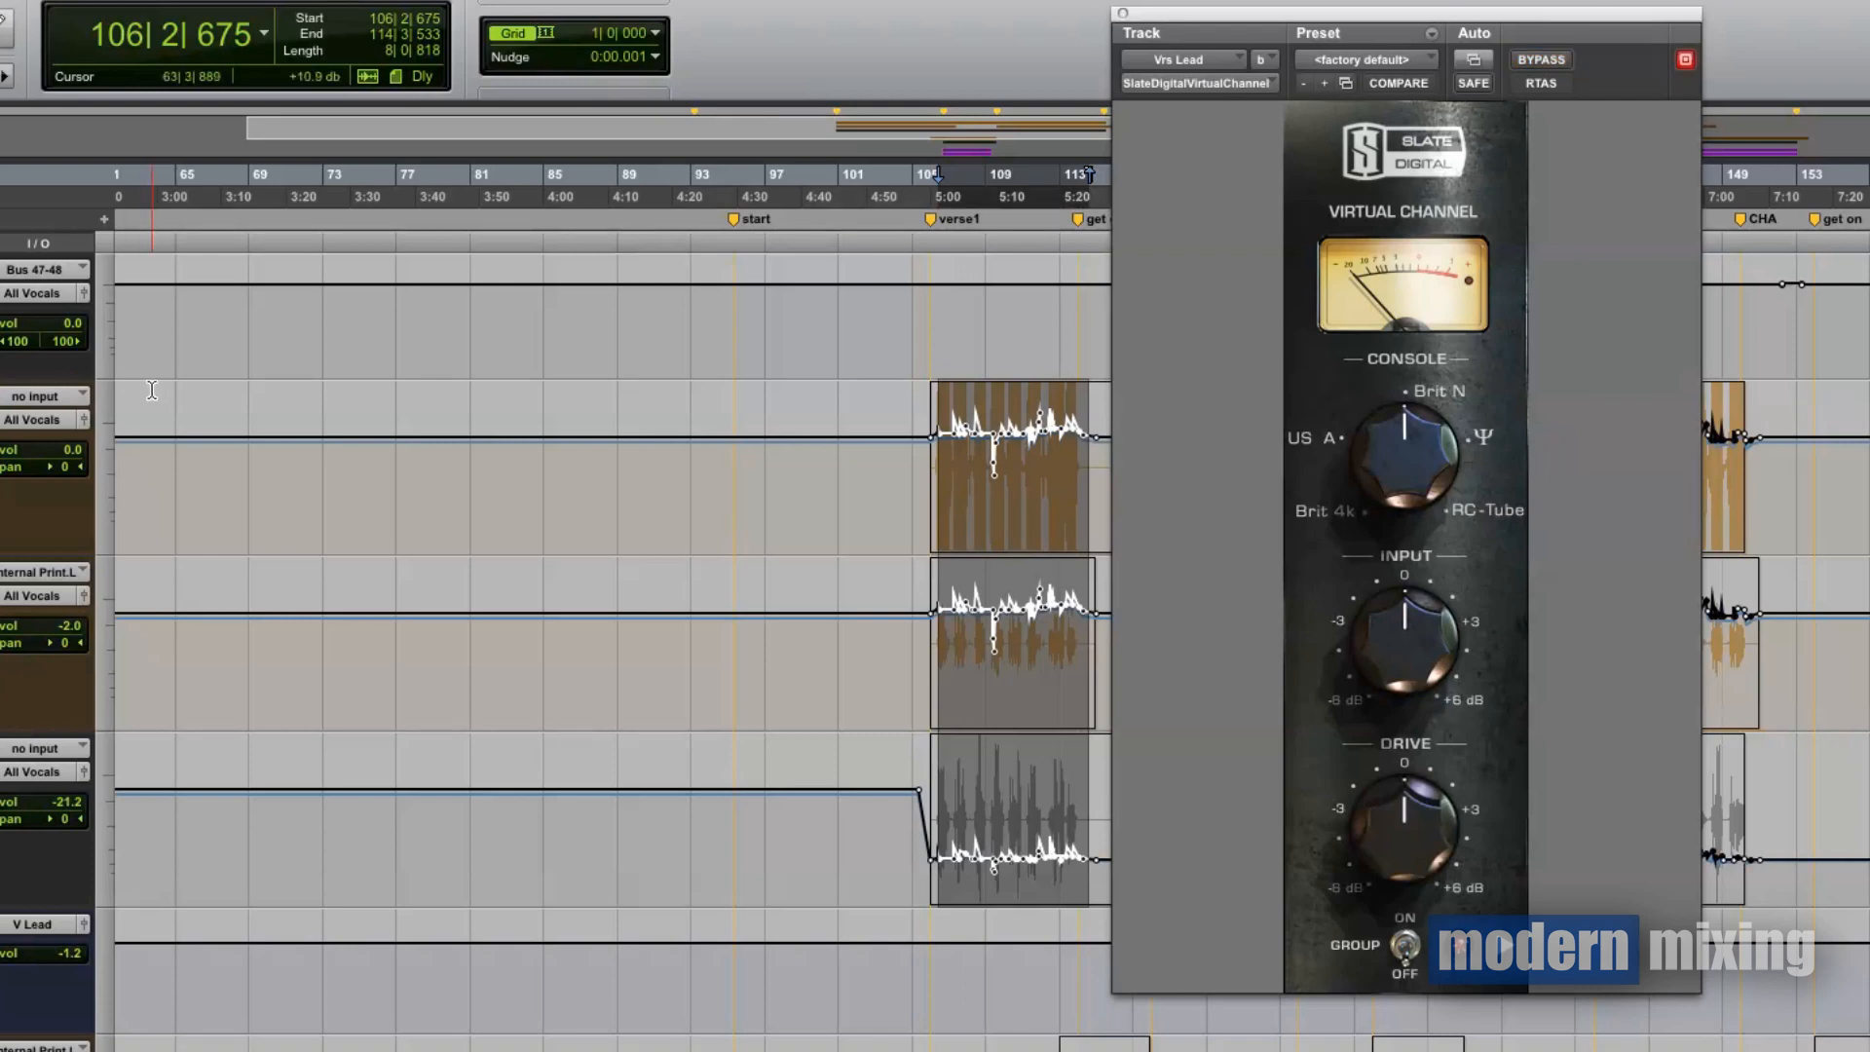
key(space)
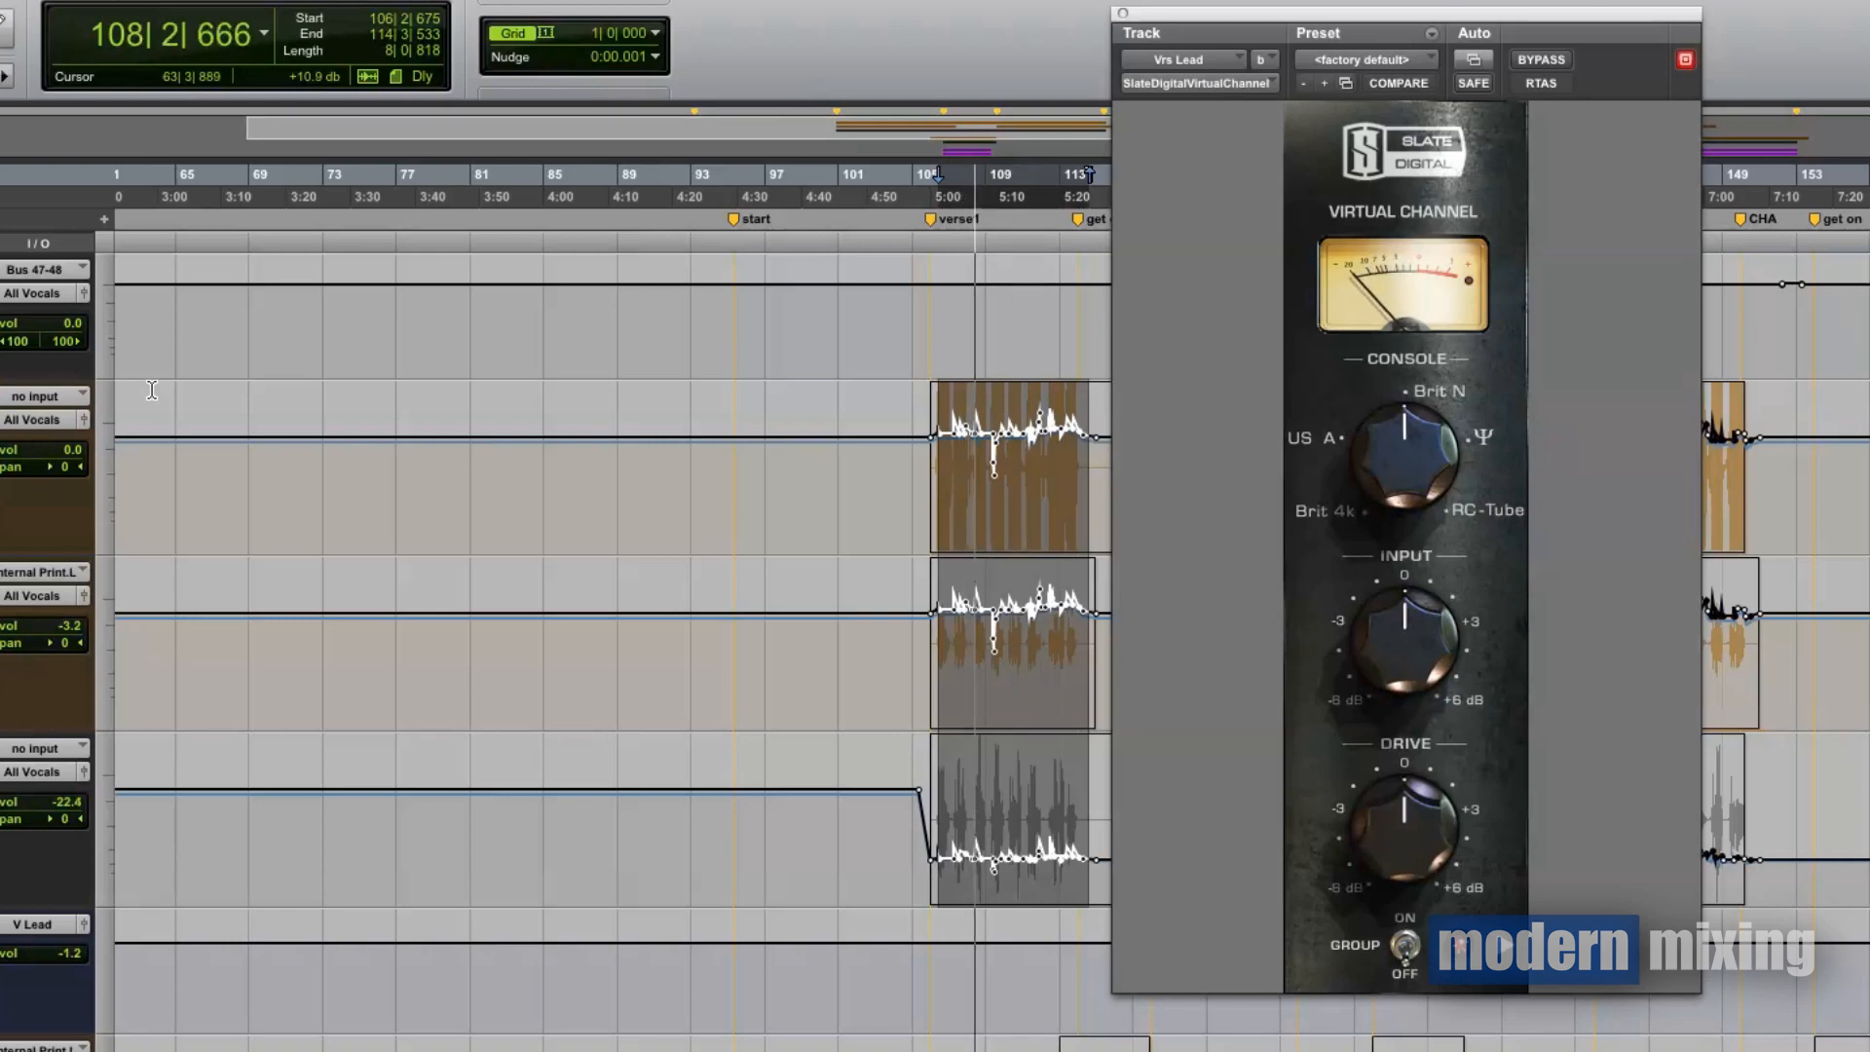
key(space)
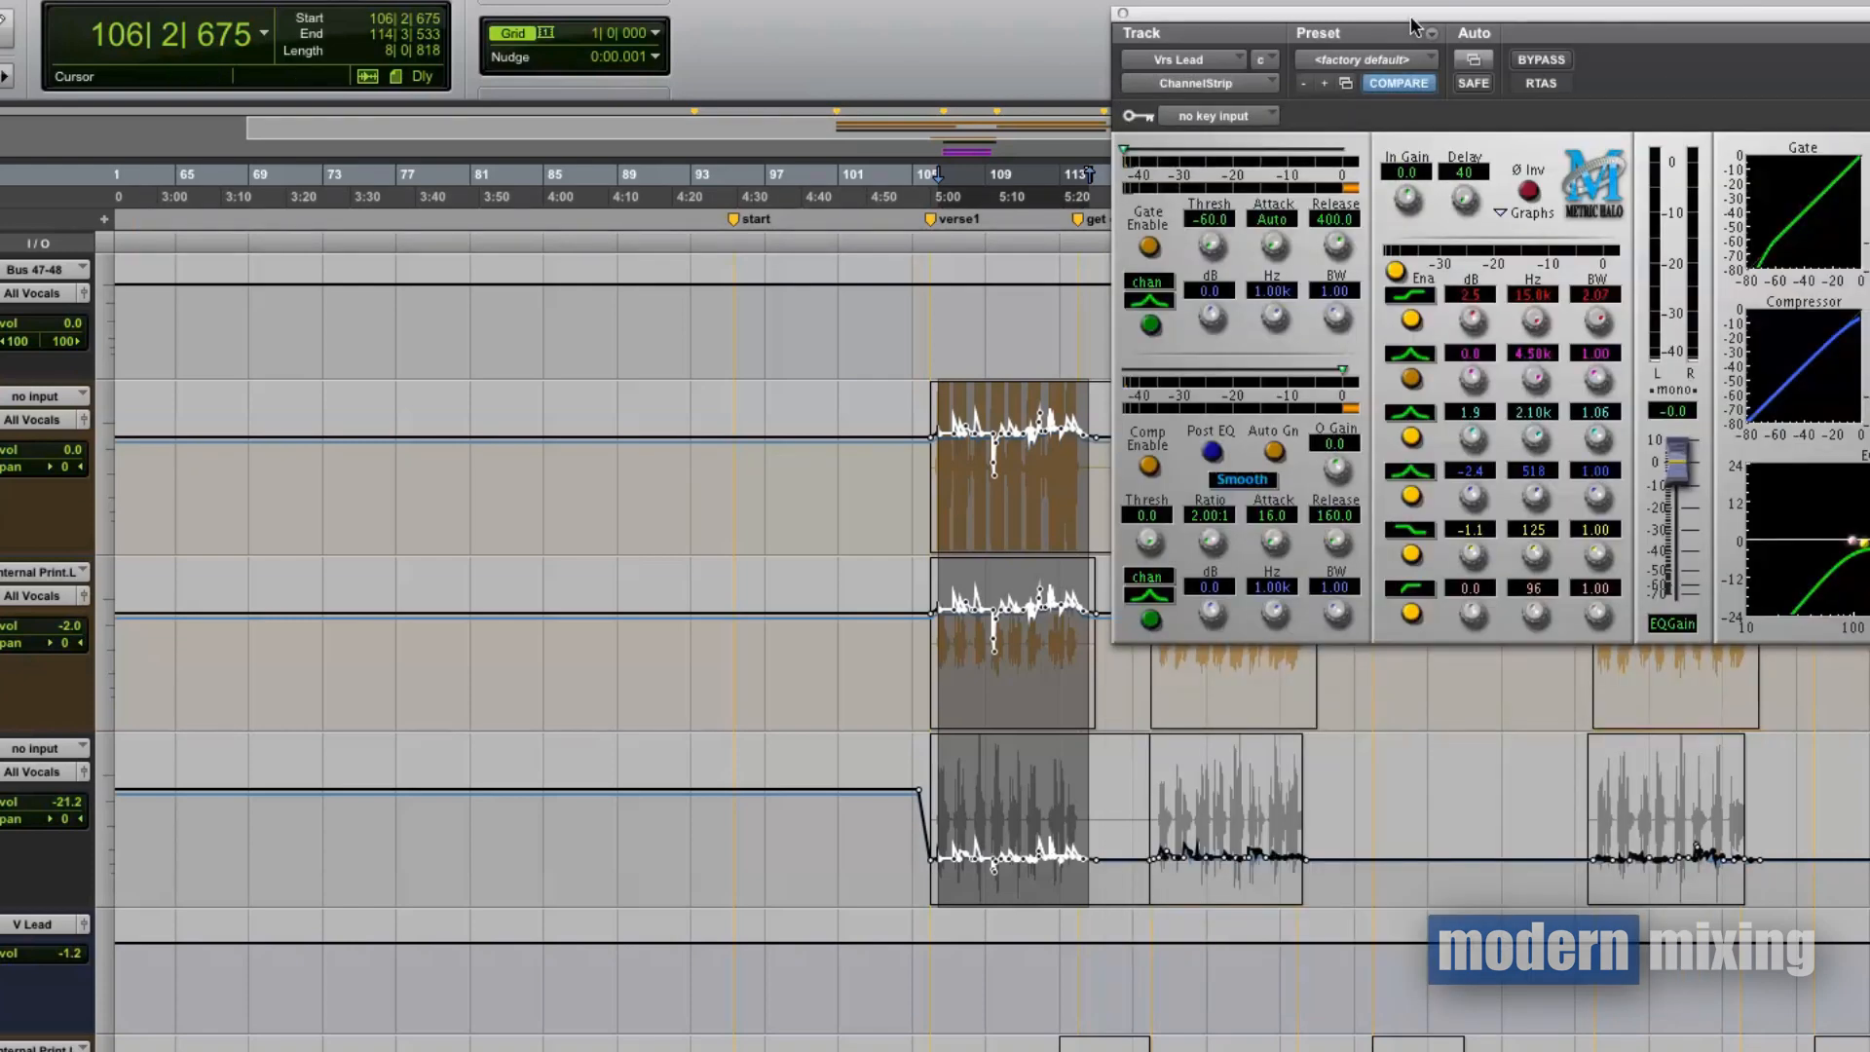
- Move the ChannelStrip window so all its graphs are visible, review its EQ settings and close it
drag(1411, 17, 782, 0)
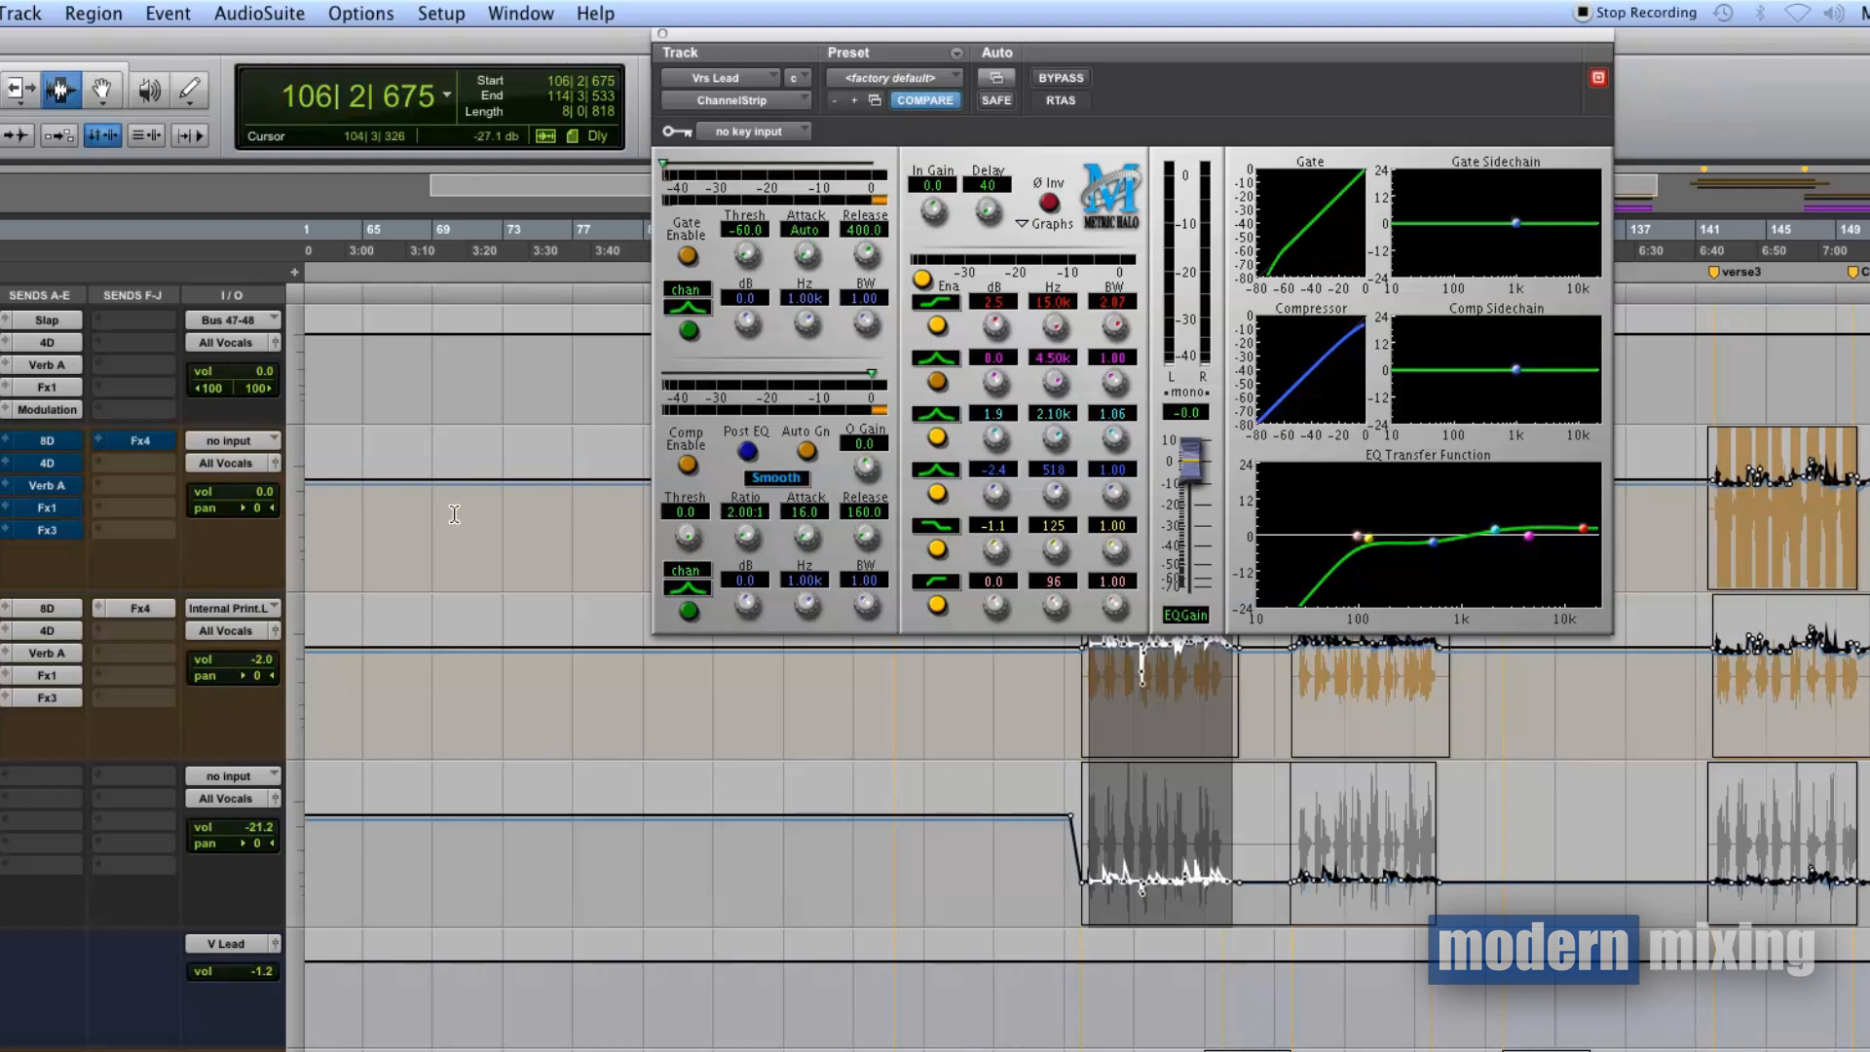
click(663, 34)
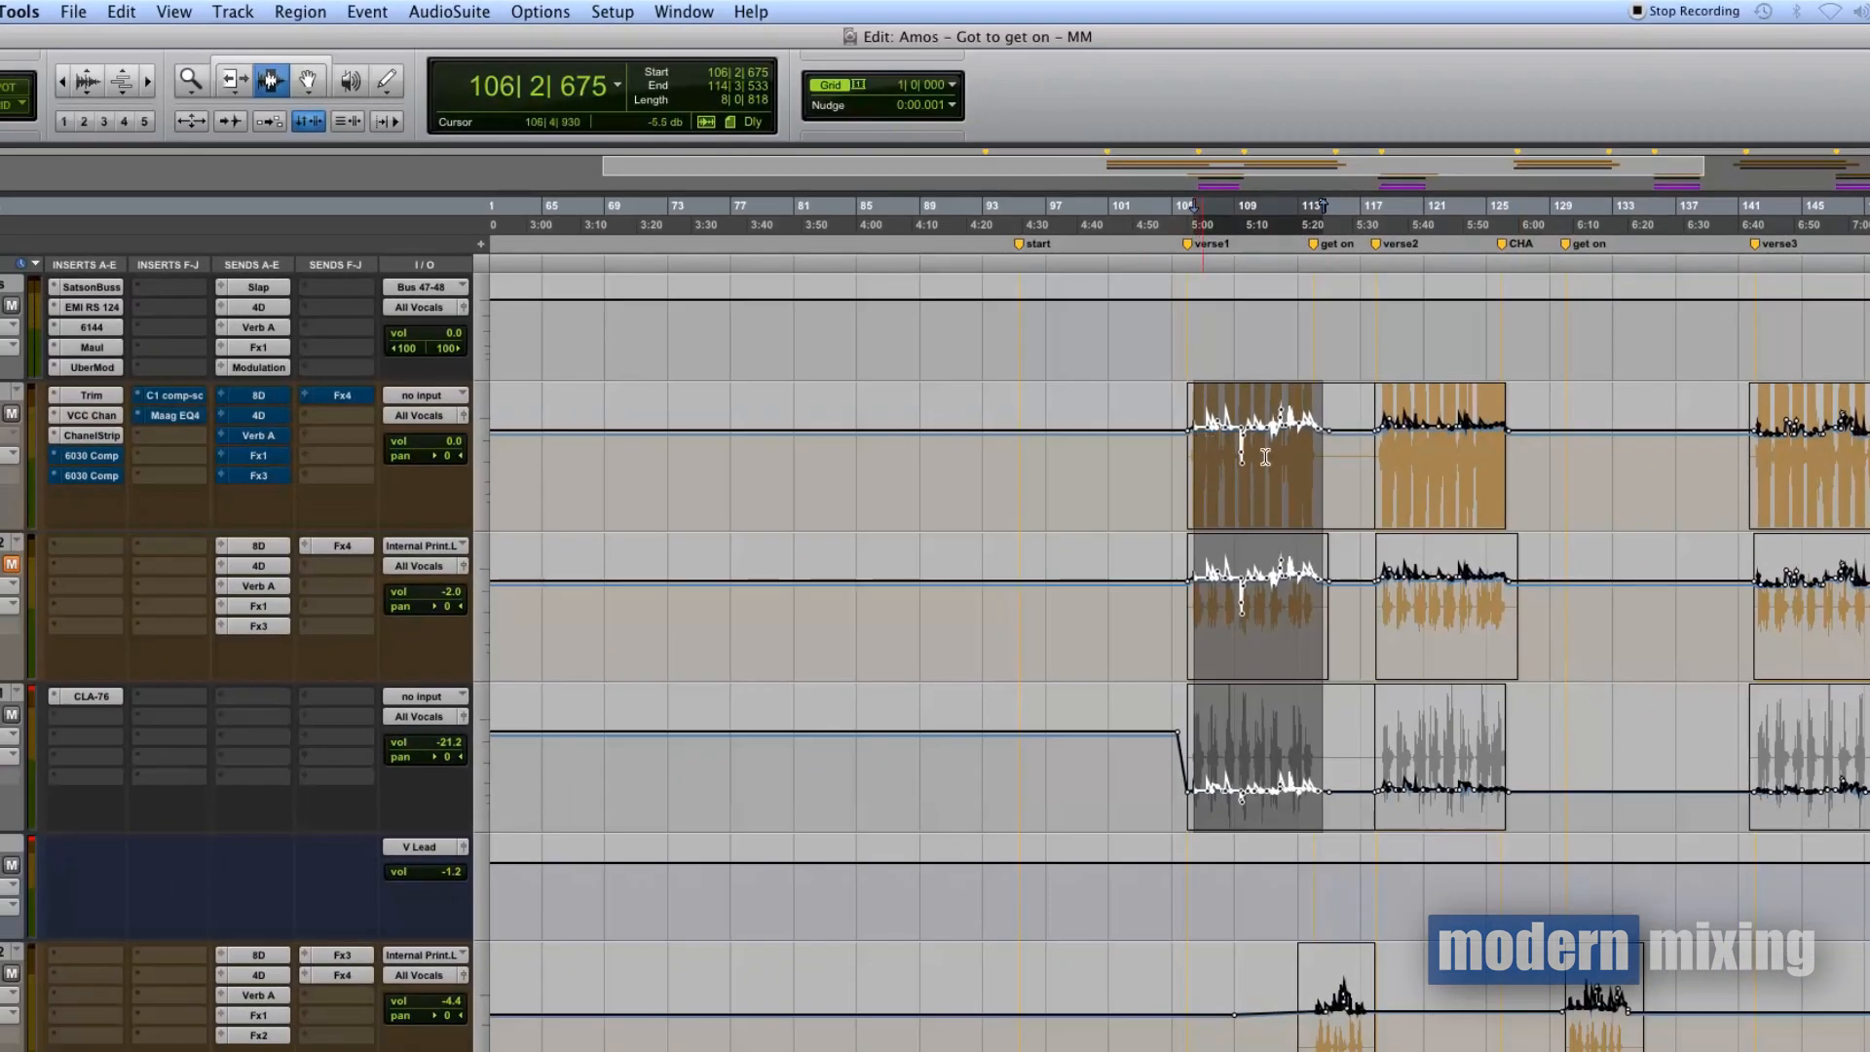
- Zoom in further on verse 1 and extend the start of the vocal selection to 106|2|063
key(t)
key(t)
drag(1253, 447, 1241, 447)
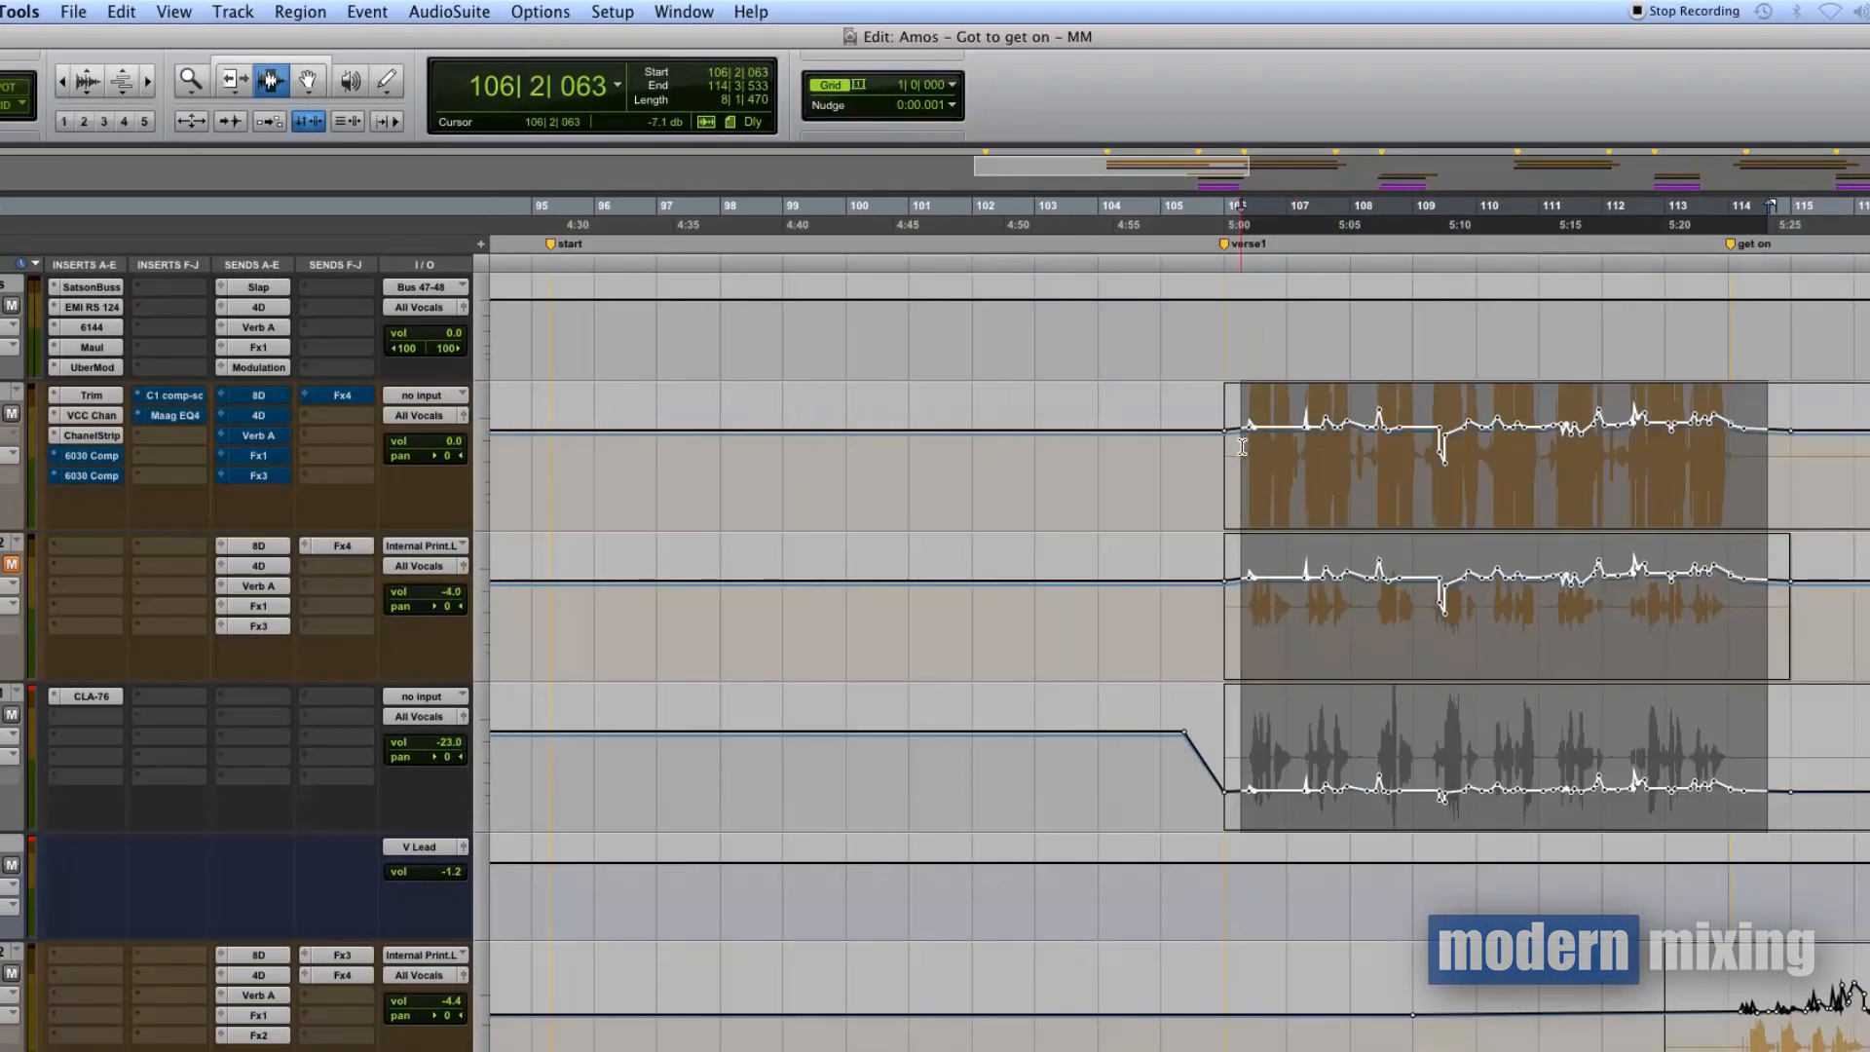
- Play the selected verse 1 vocal with ChannelStrip bypassed, and again with it active, to compare the EQ's effect
super+click(114, 438)
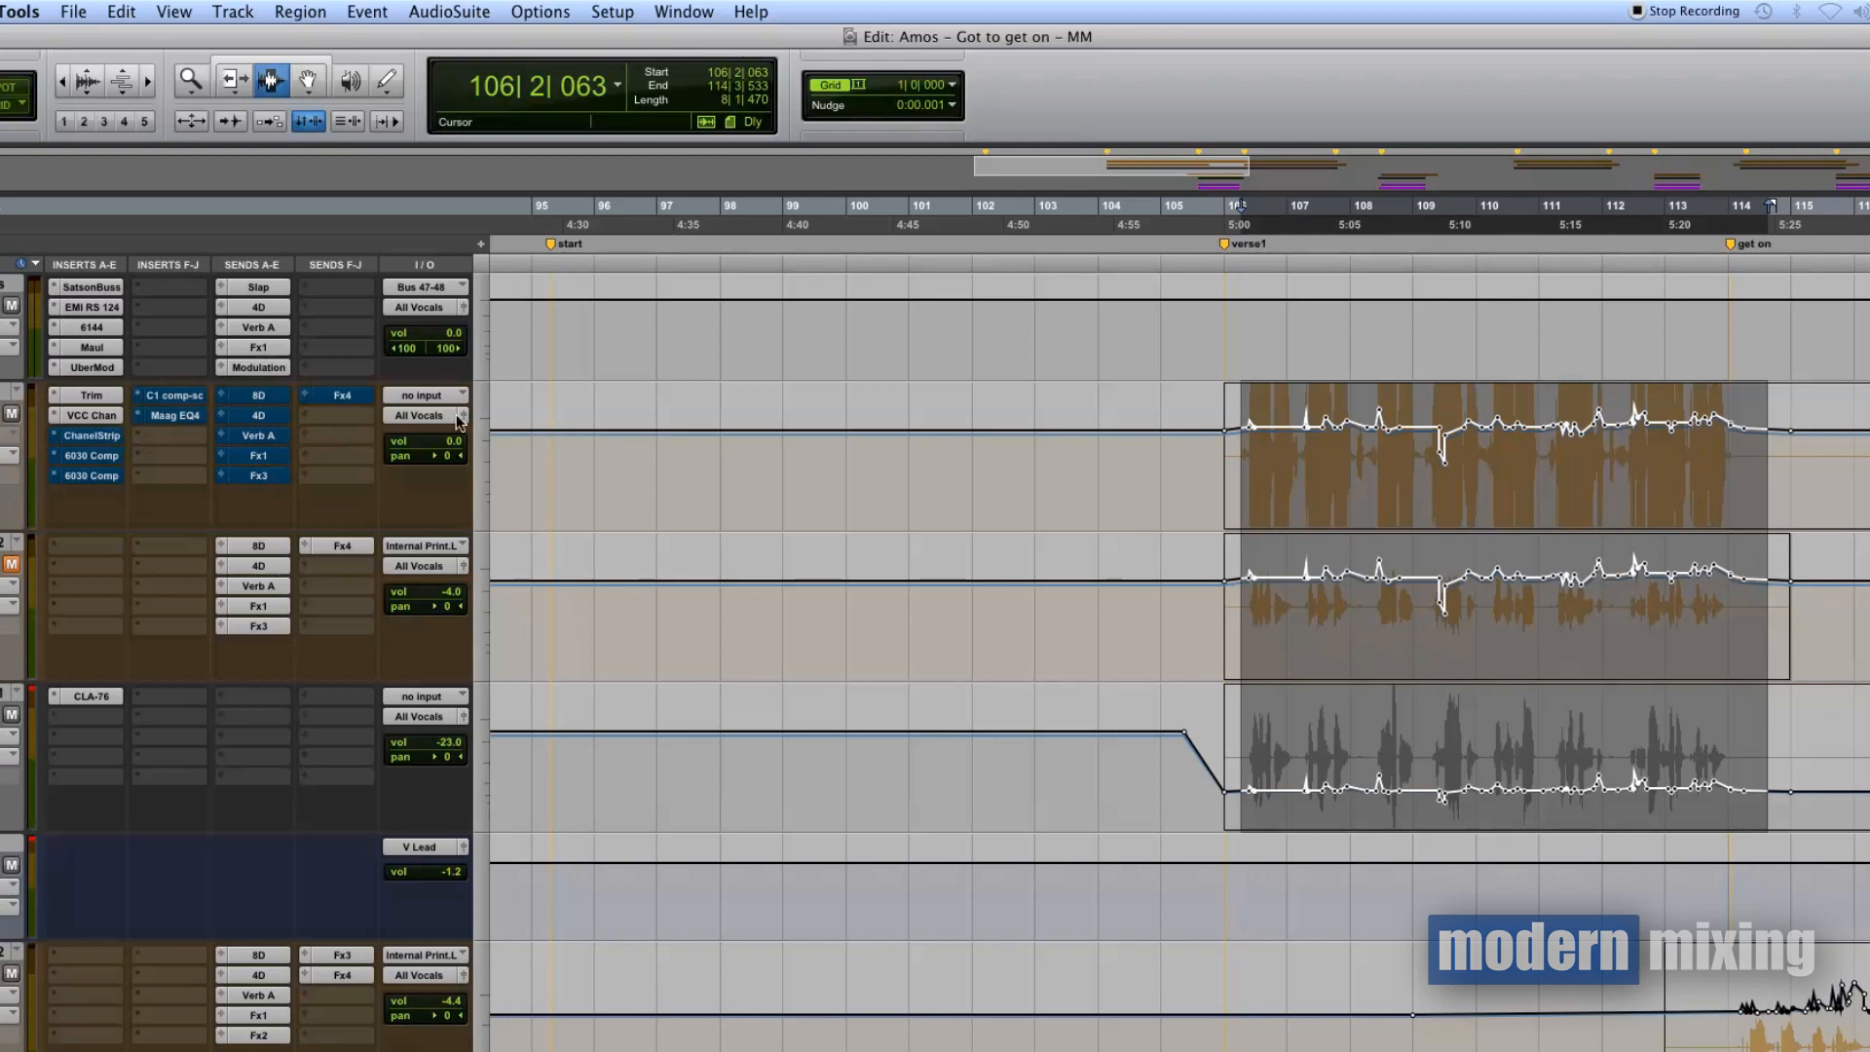
key(space)
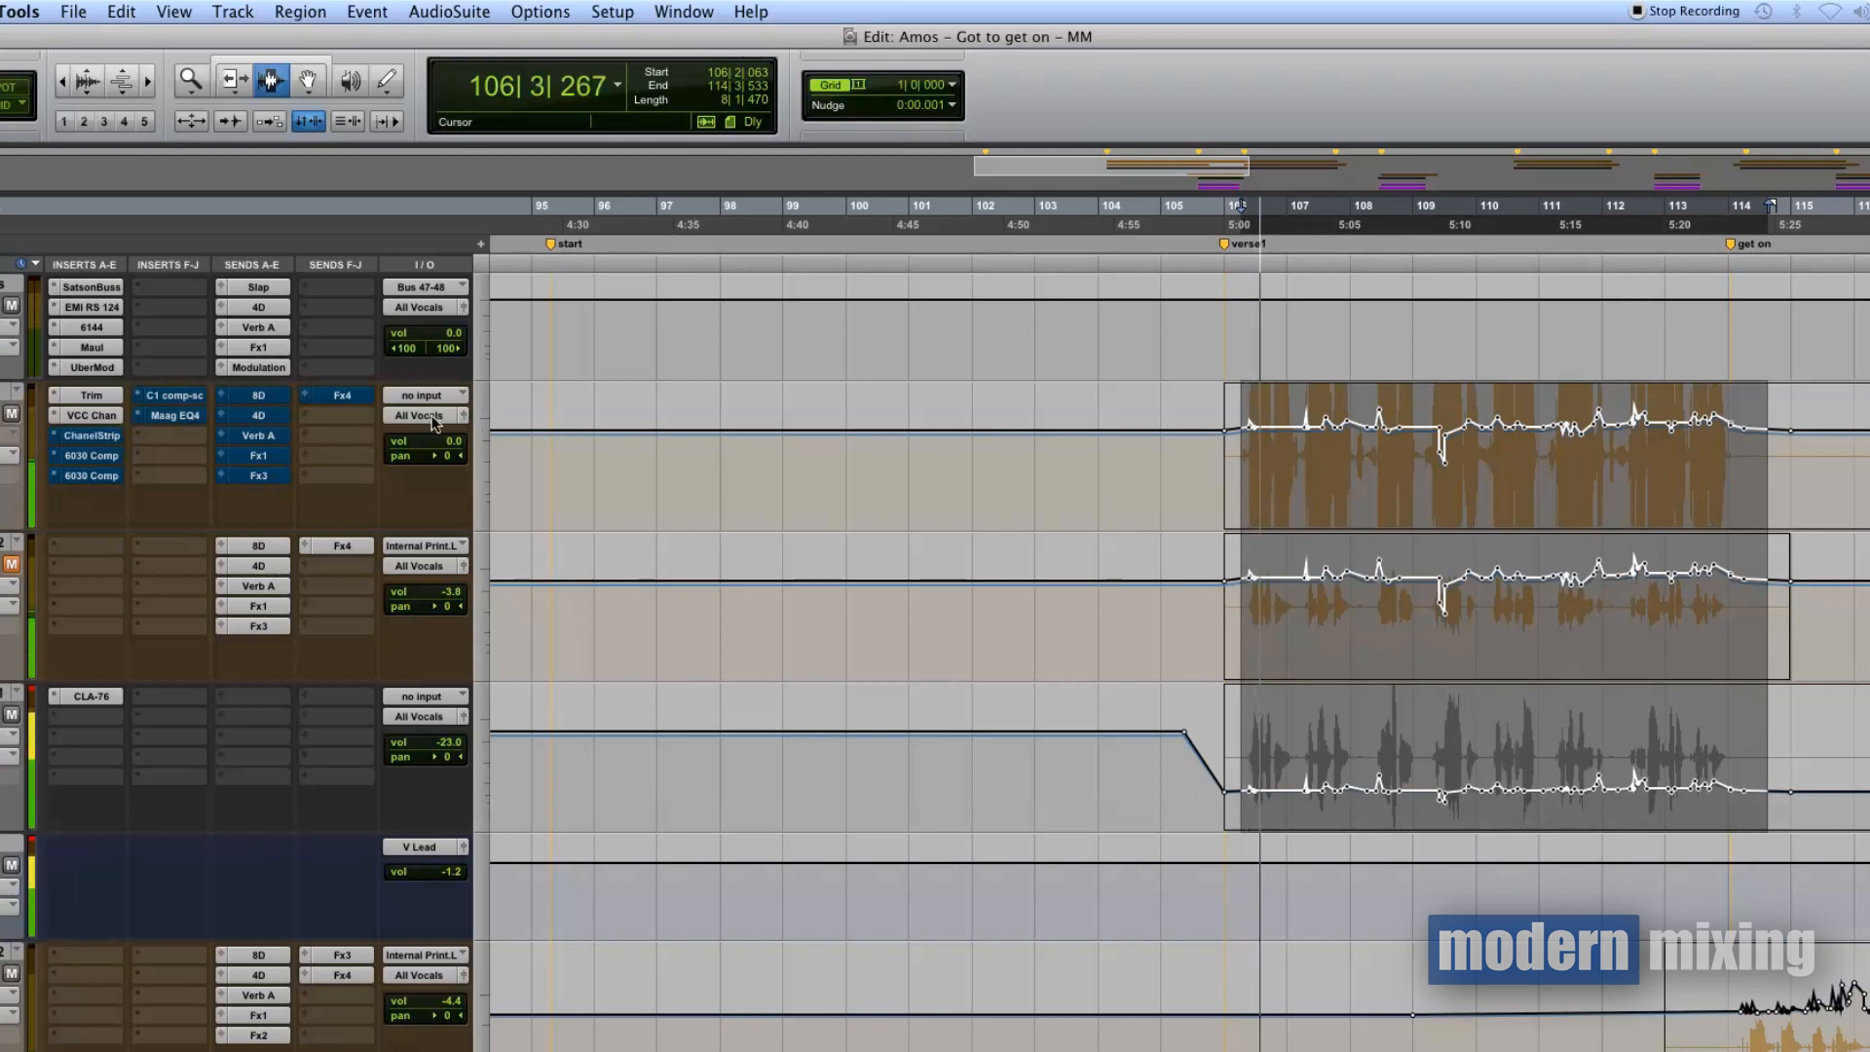
key(space)
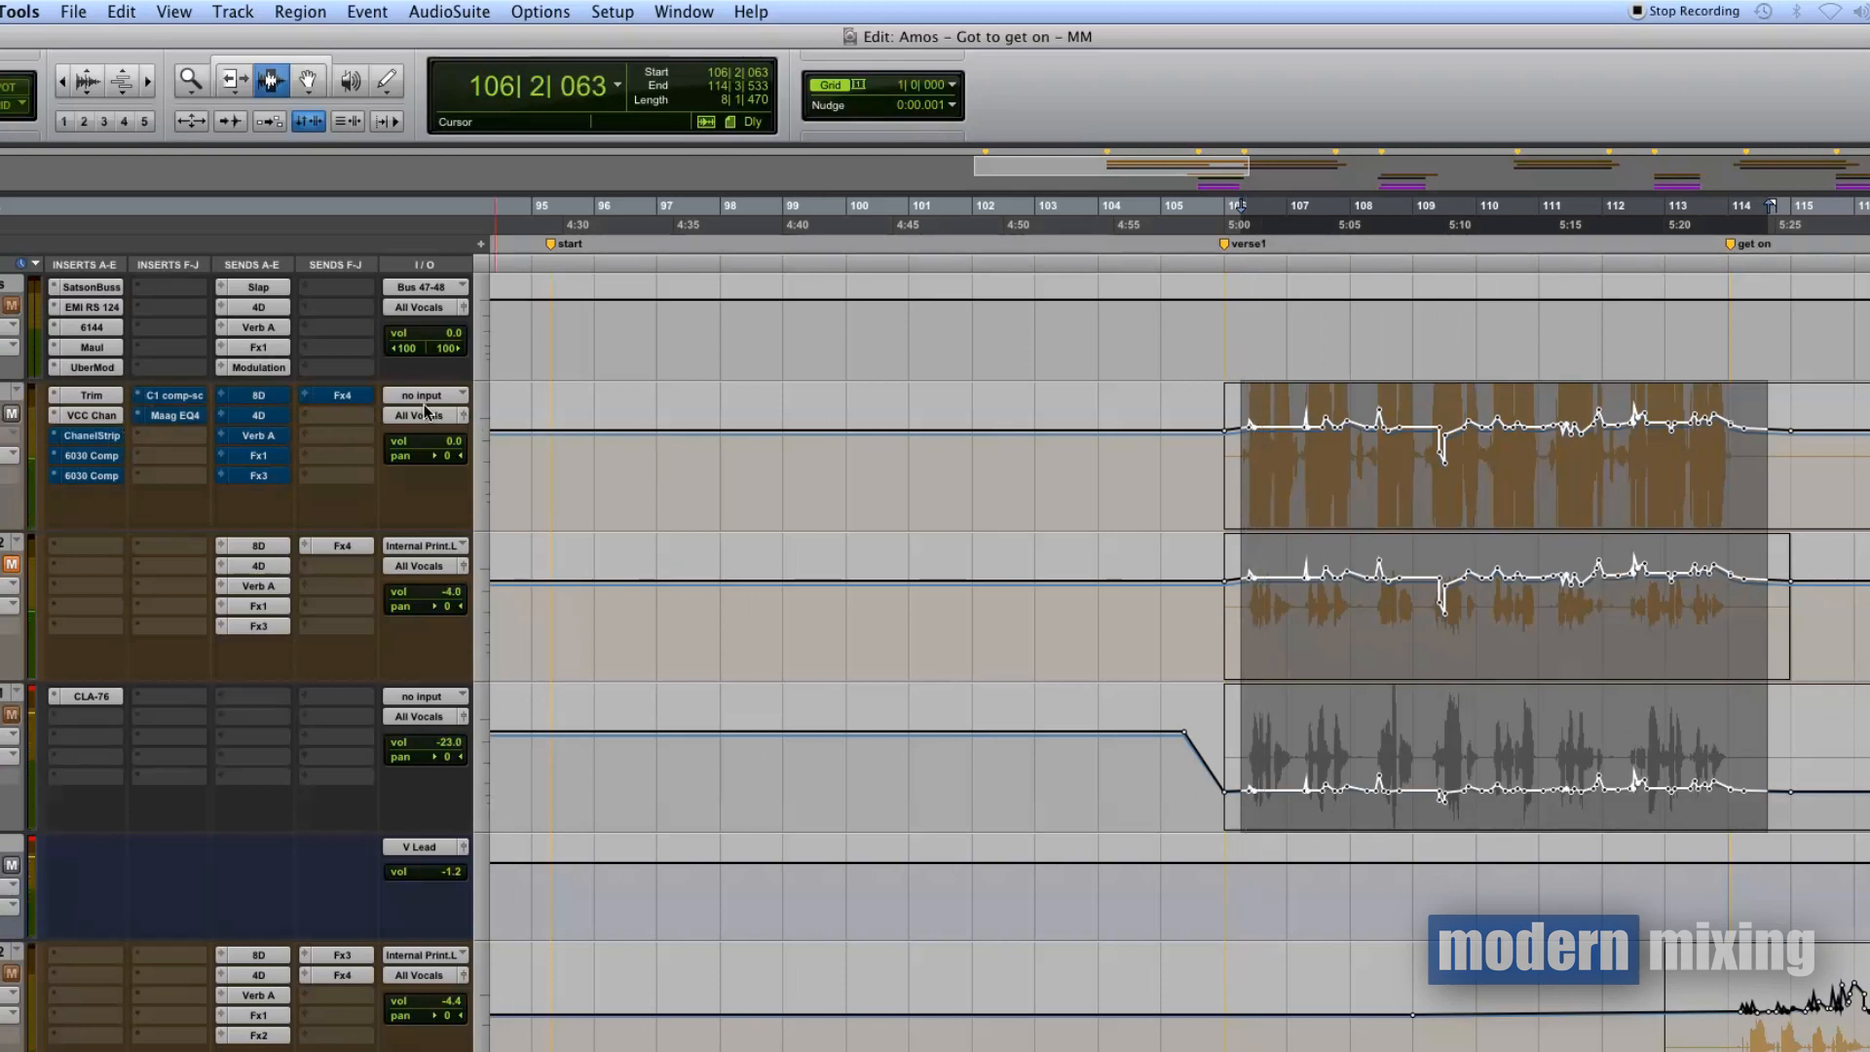
key(space)
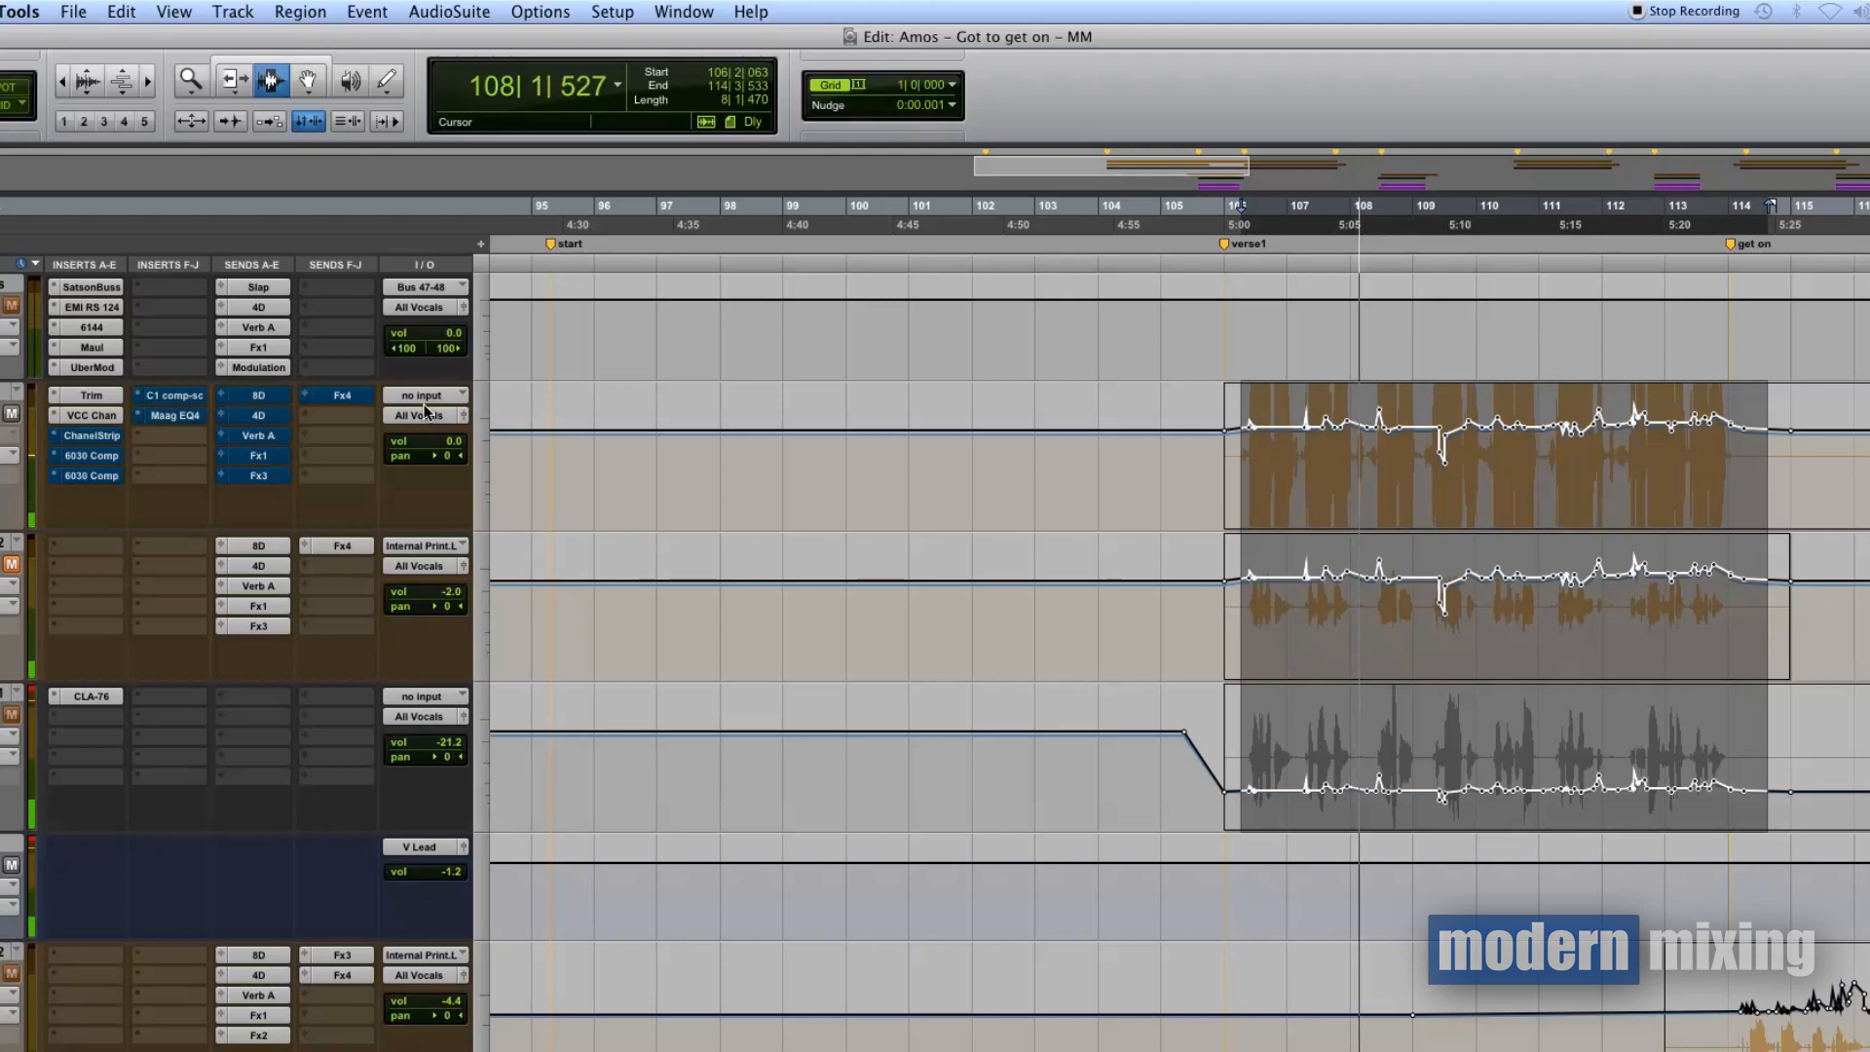
key(space)
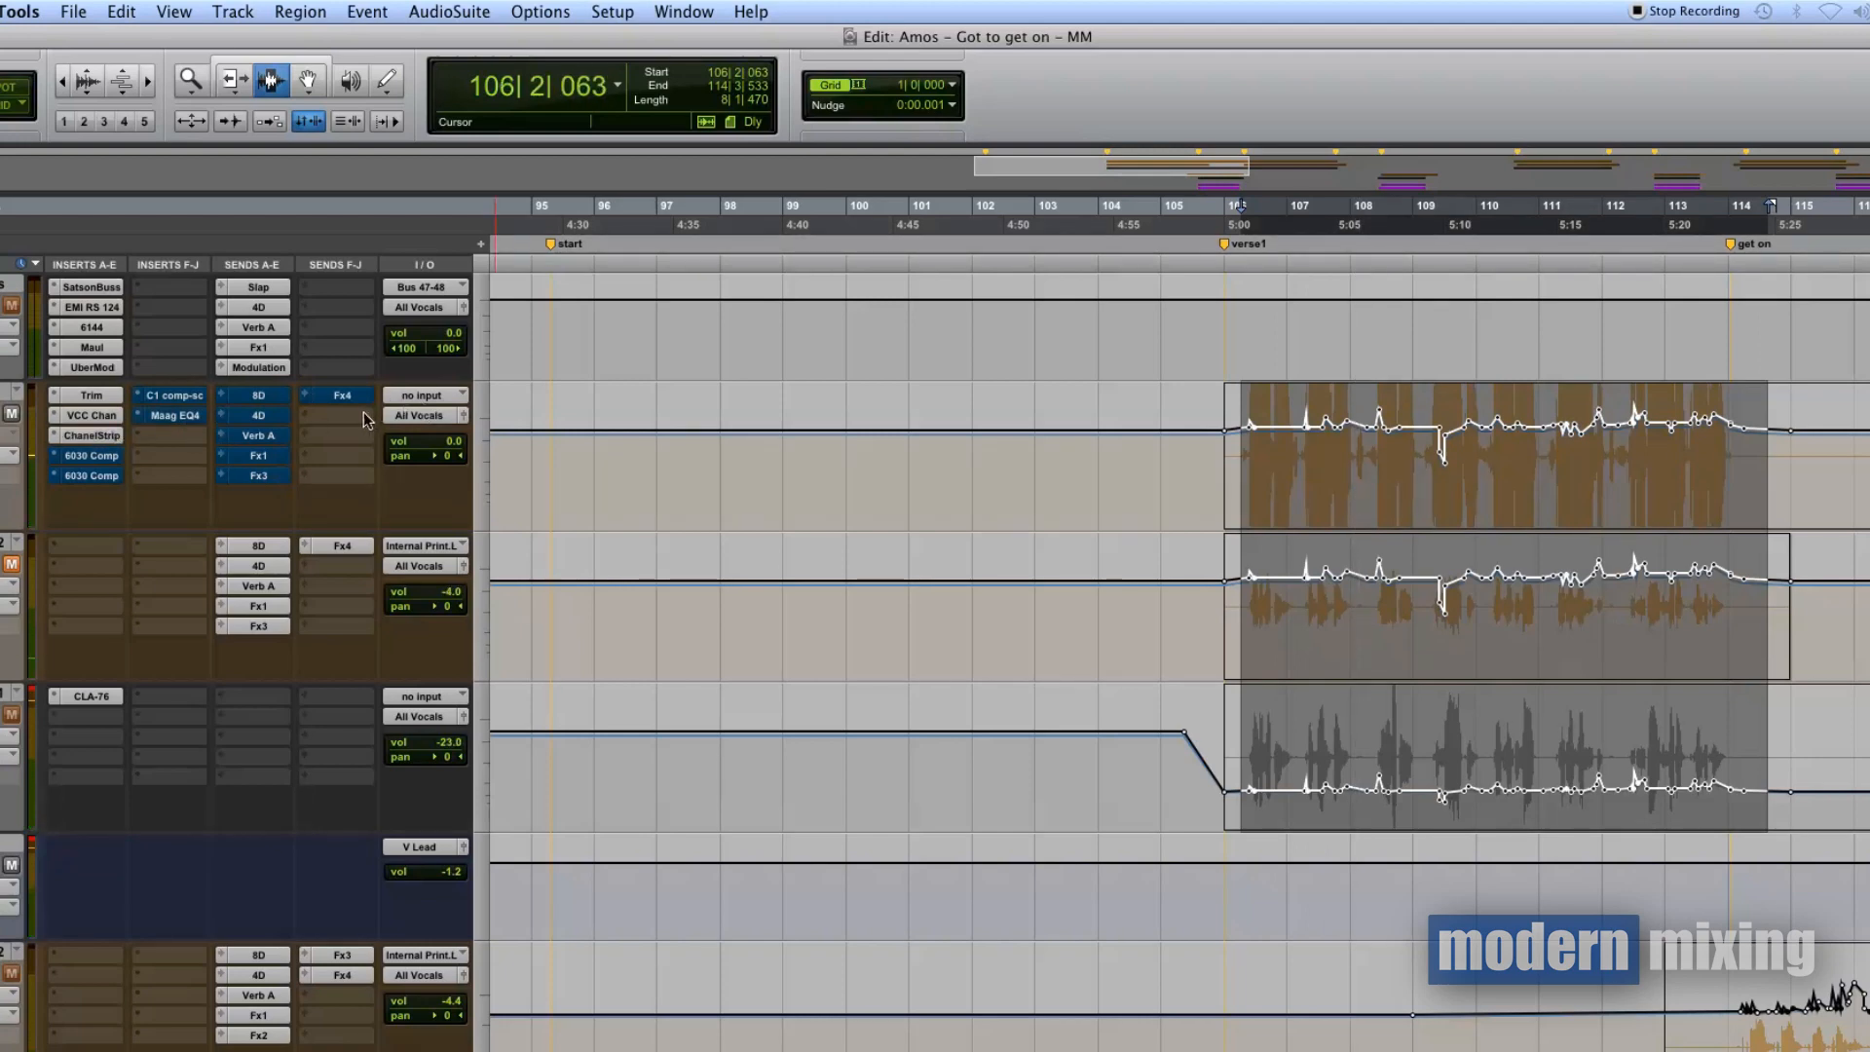
key(space)
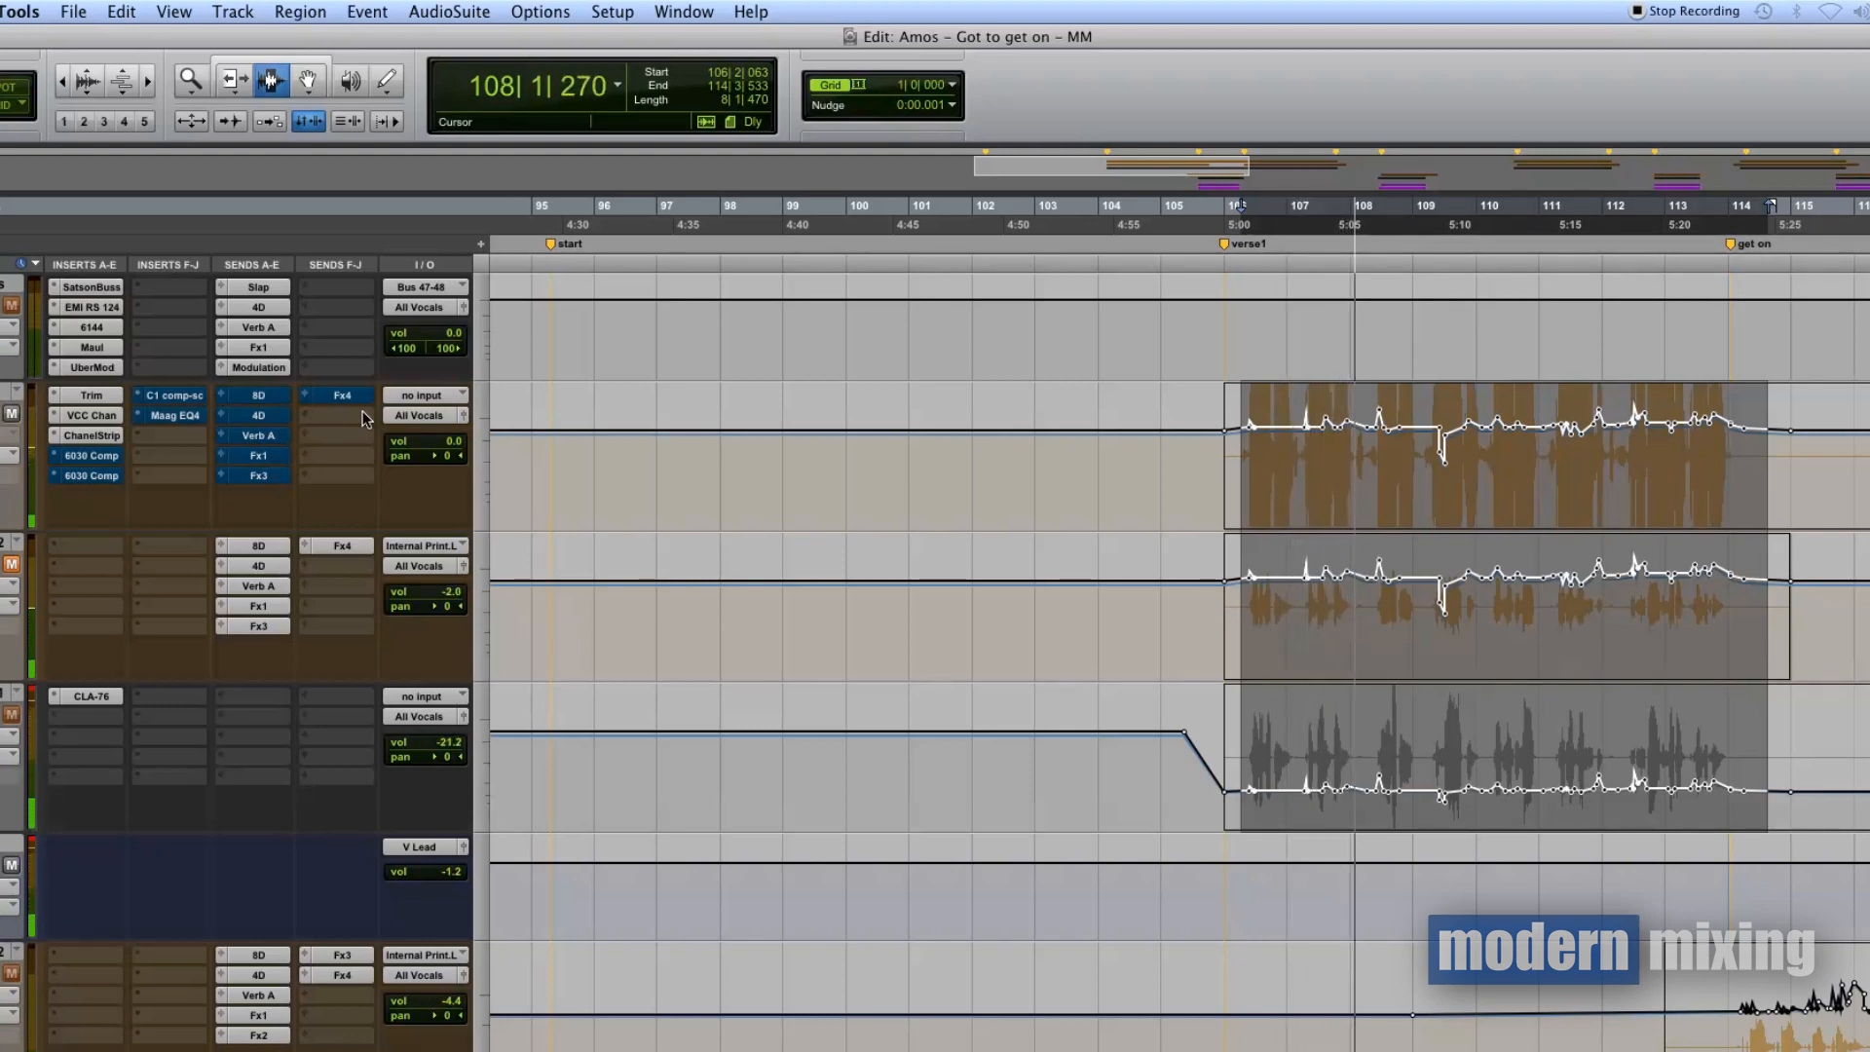
key(space)
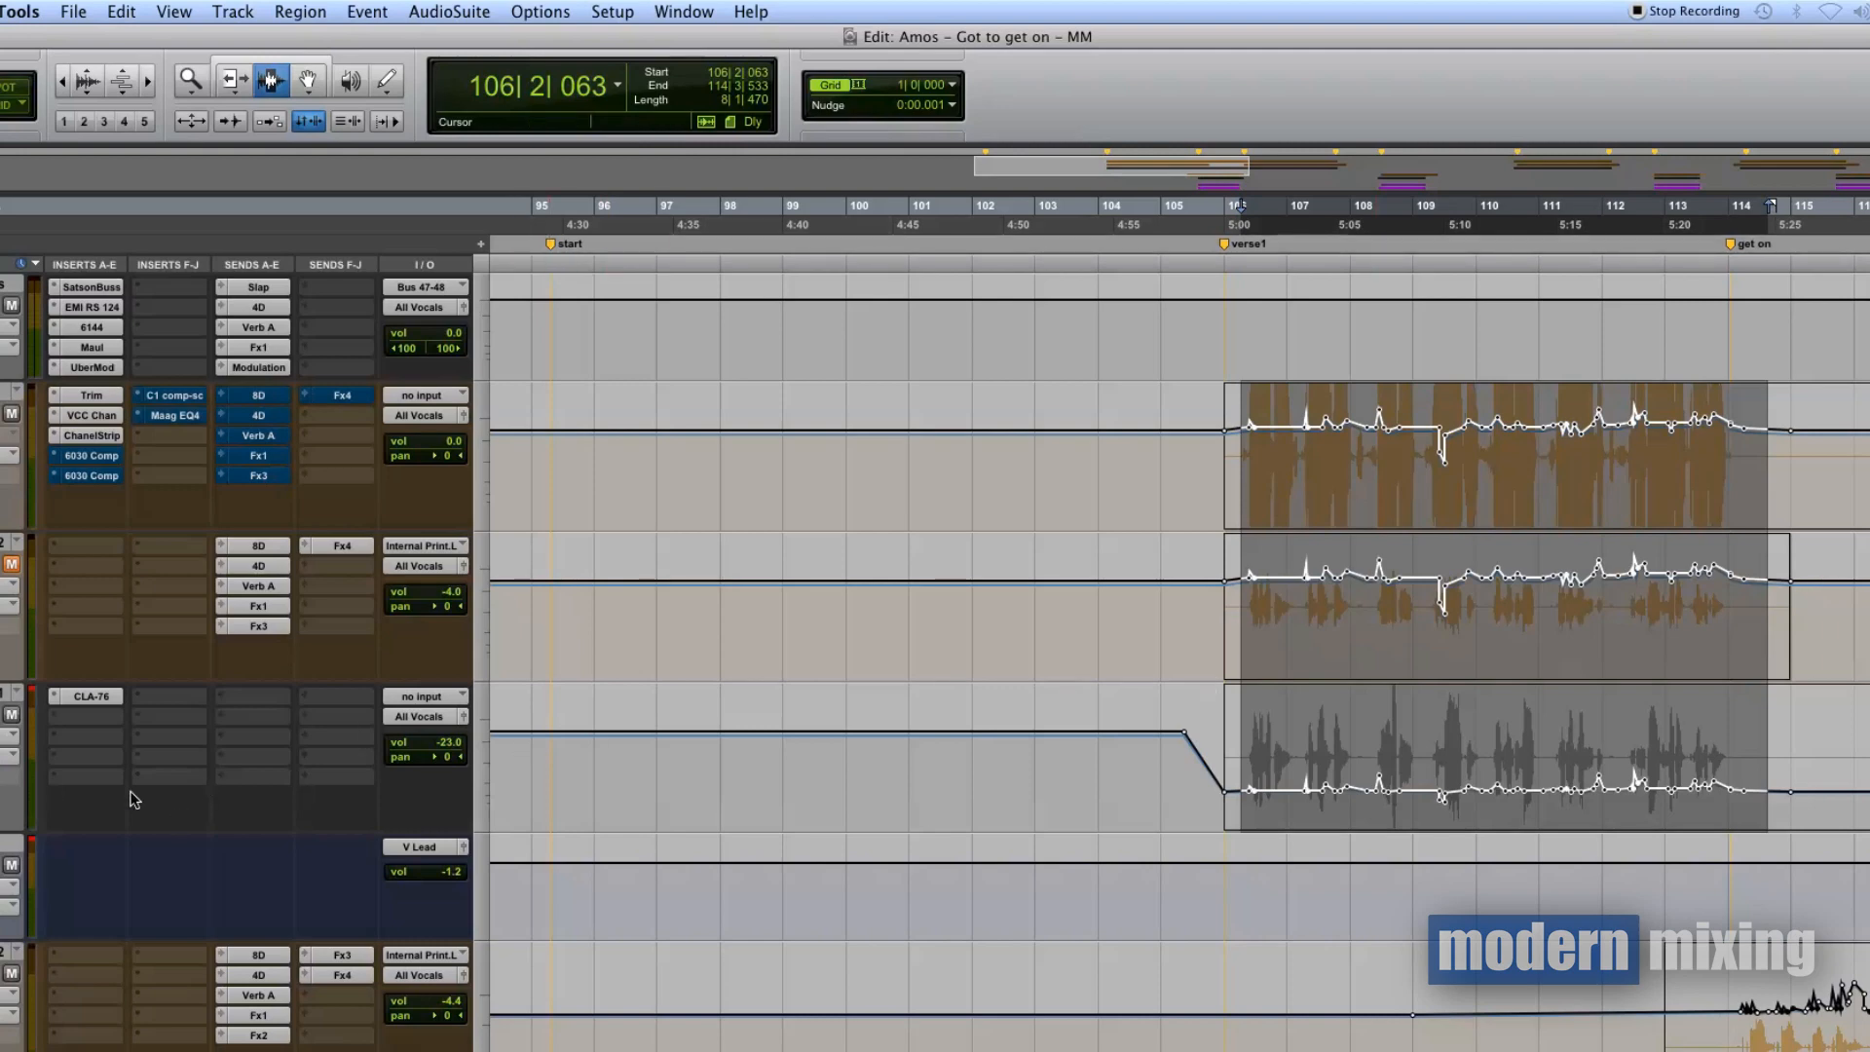
- Play the start of verse 1 from 106|1|479 with the VrsLed.dp1 track muted and the Vrs Lead ChannelStrip bypassed
click(14, 716)
super+click(92, 435)
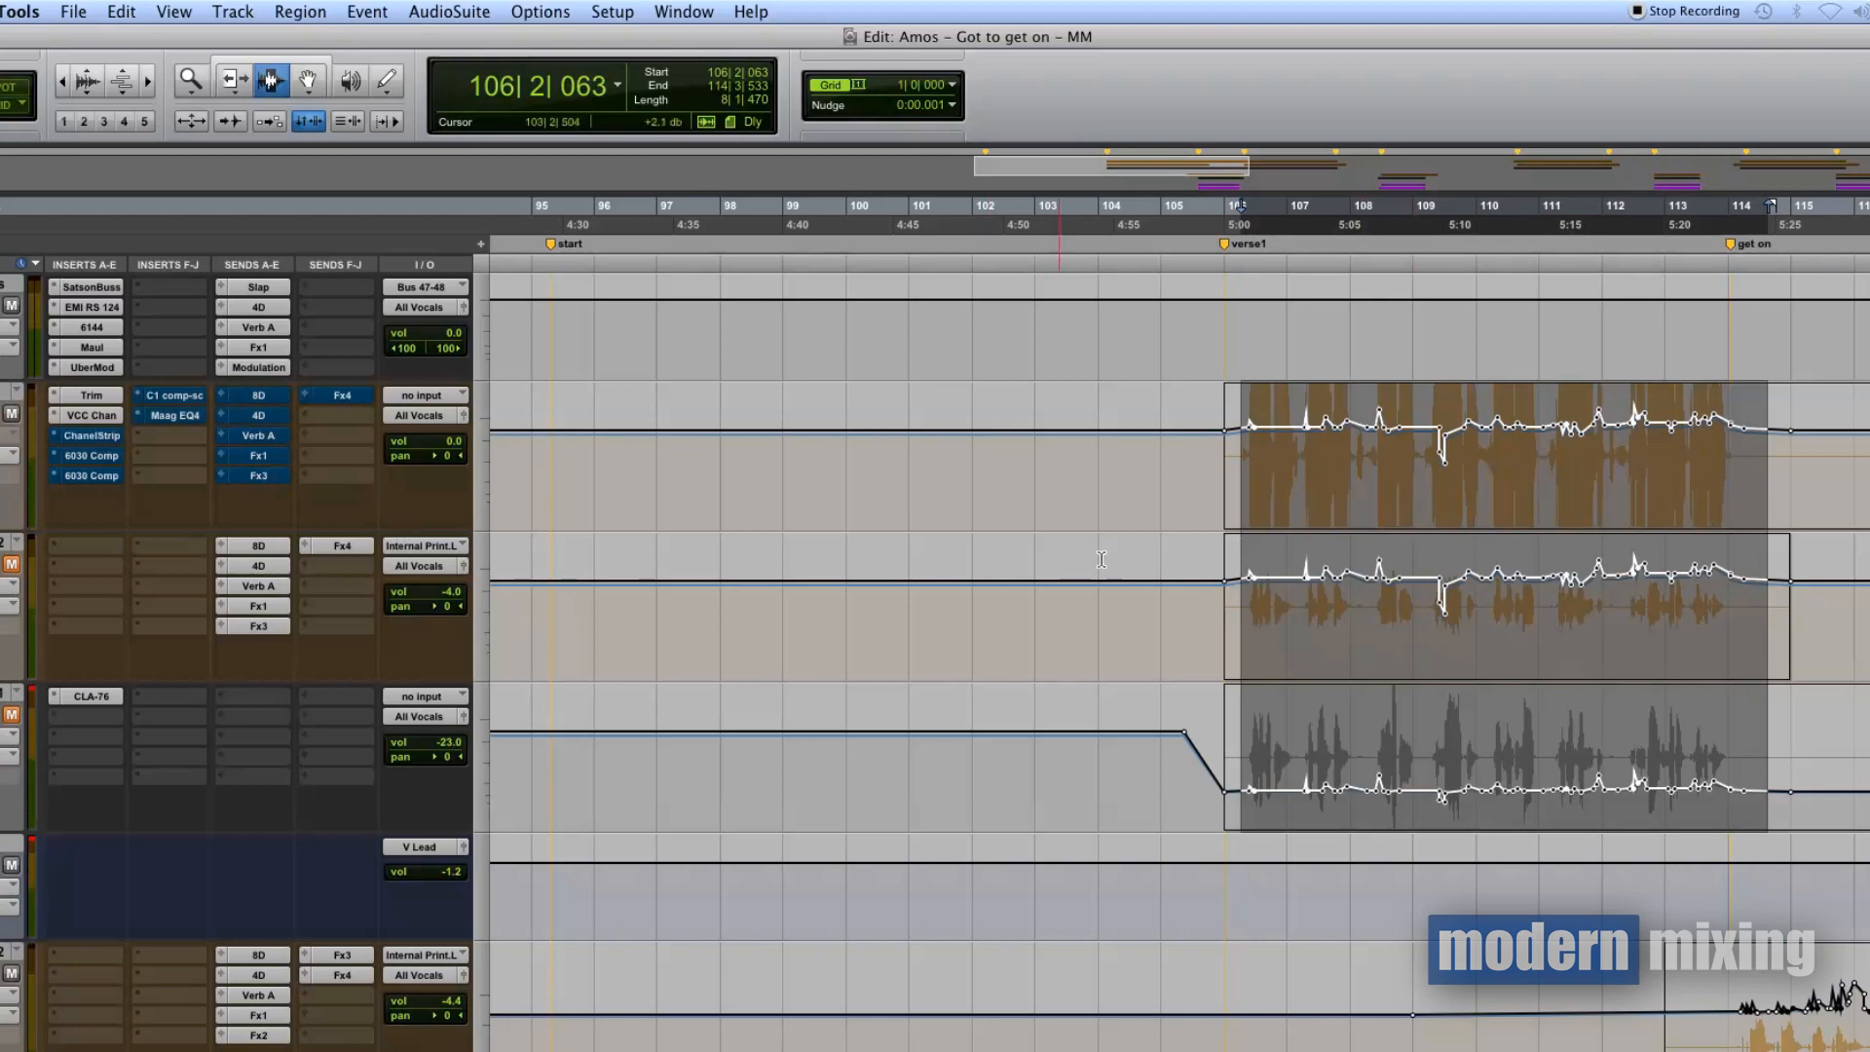
click(1230, 431)
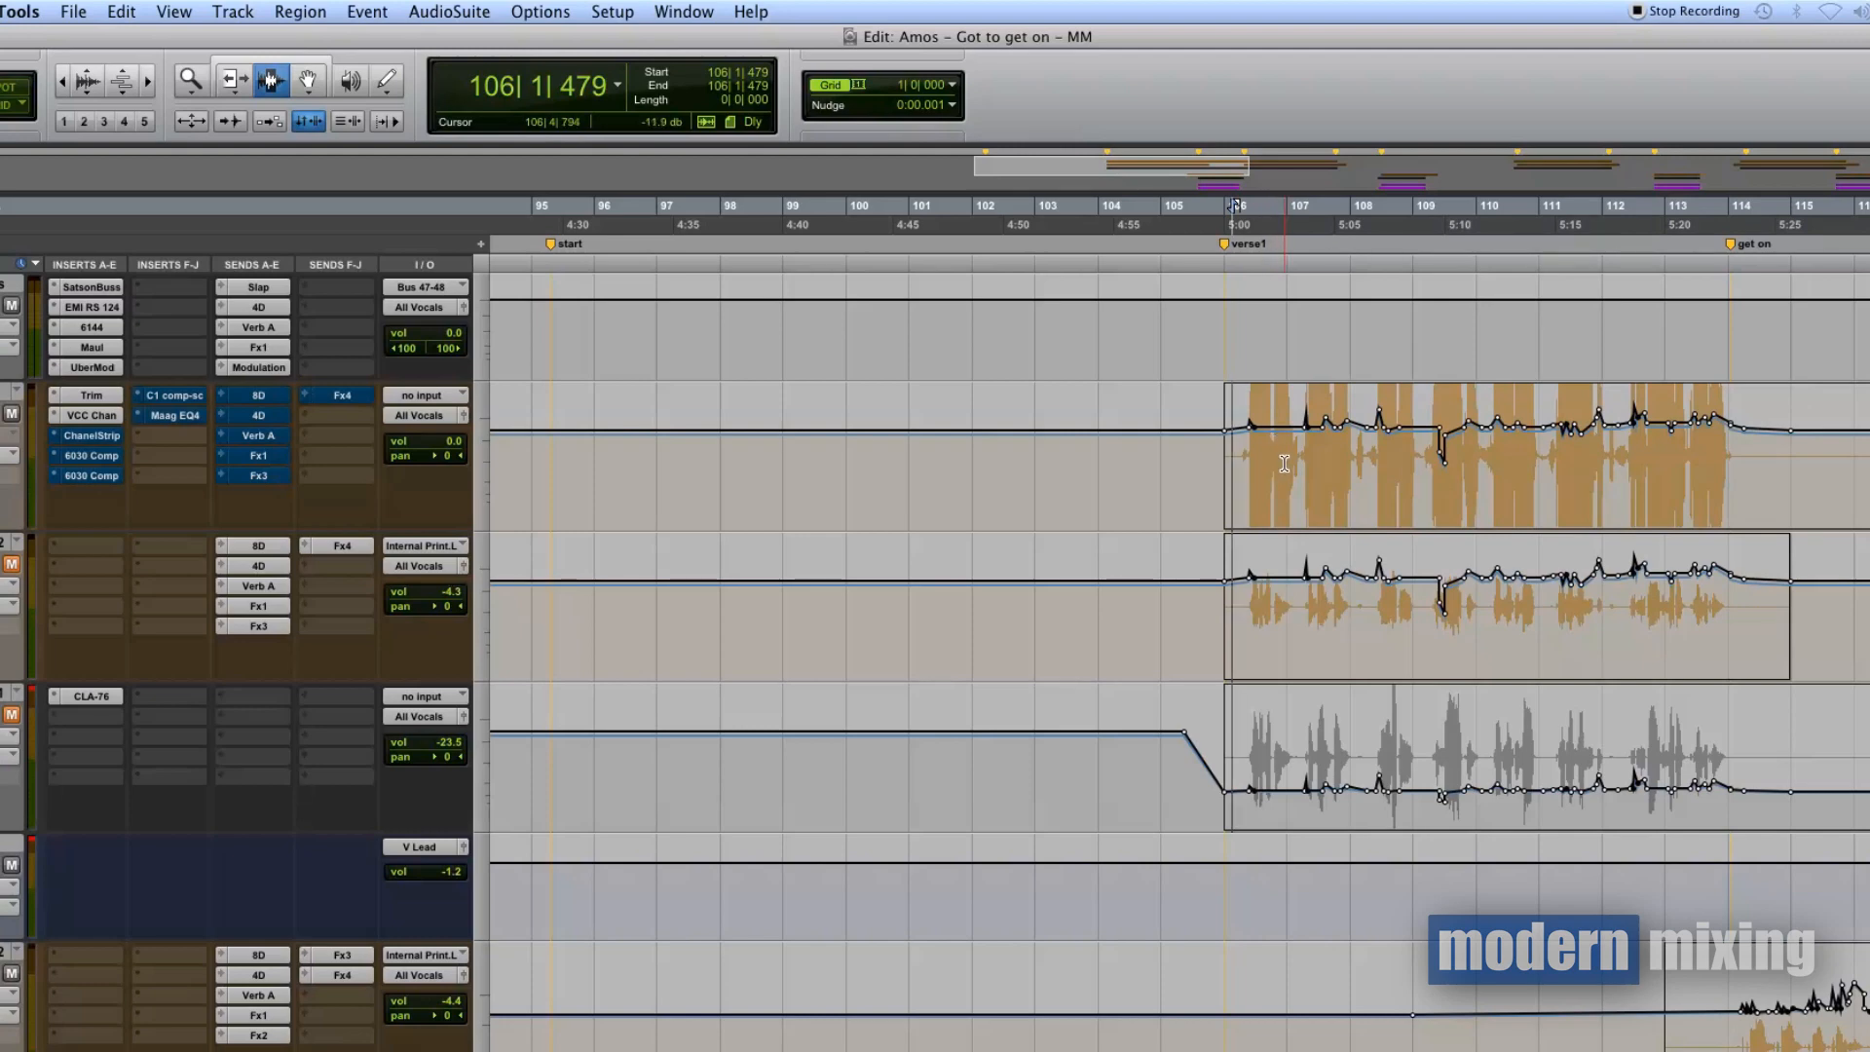
key(space)
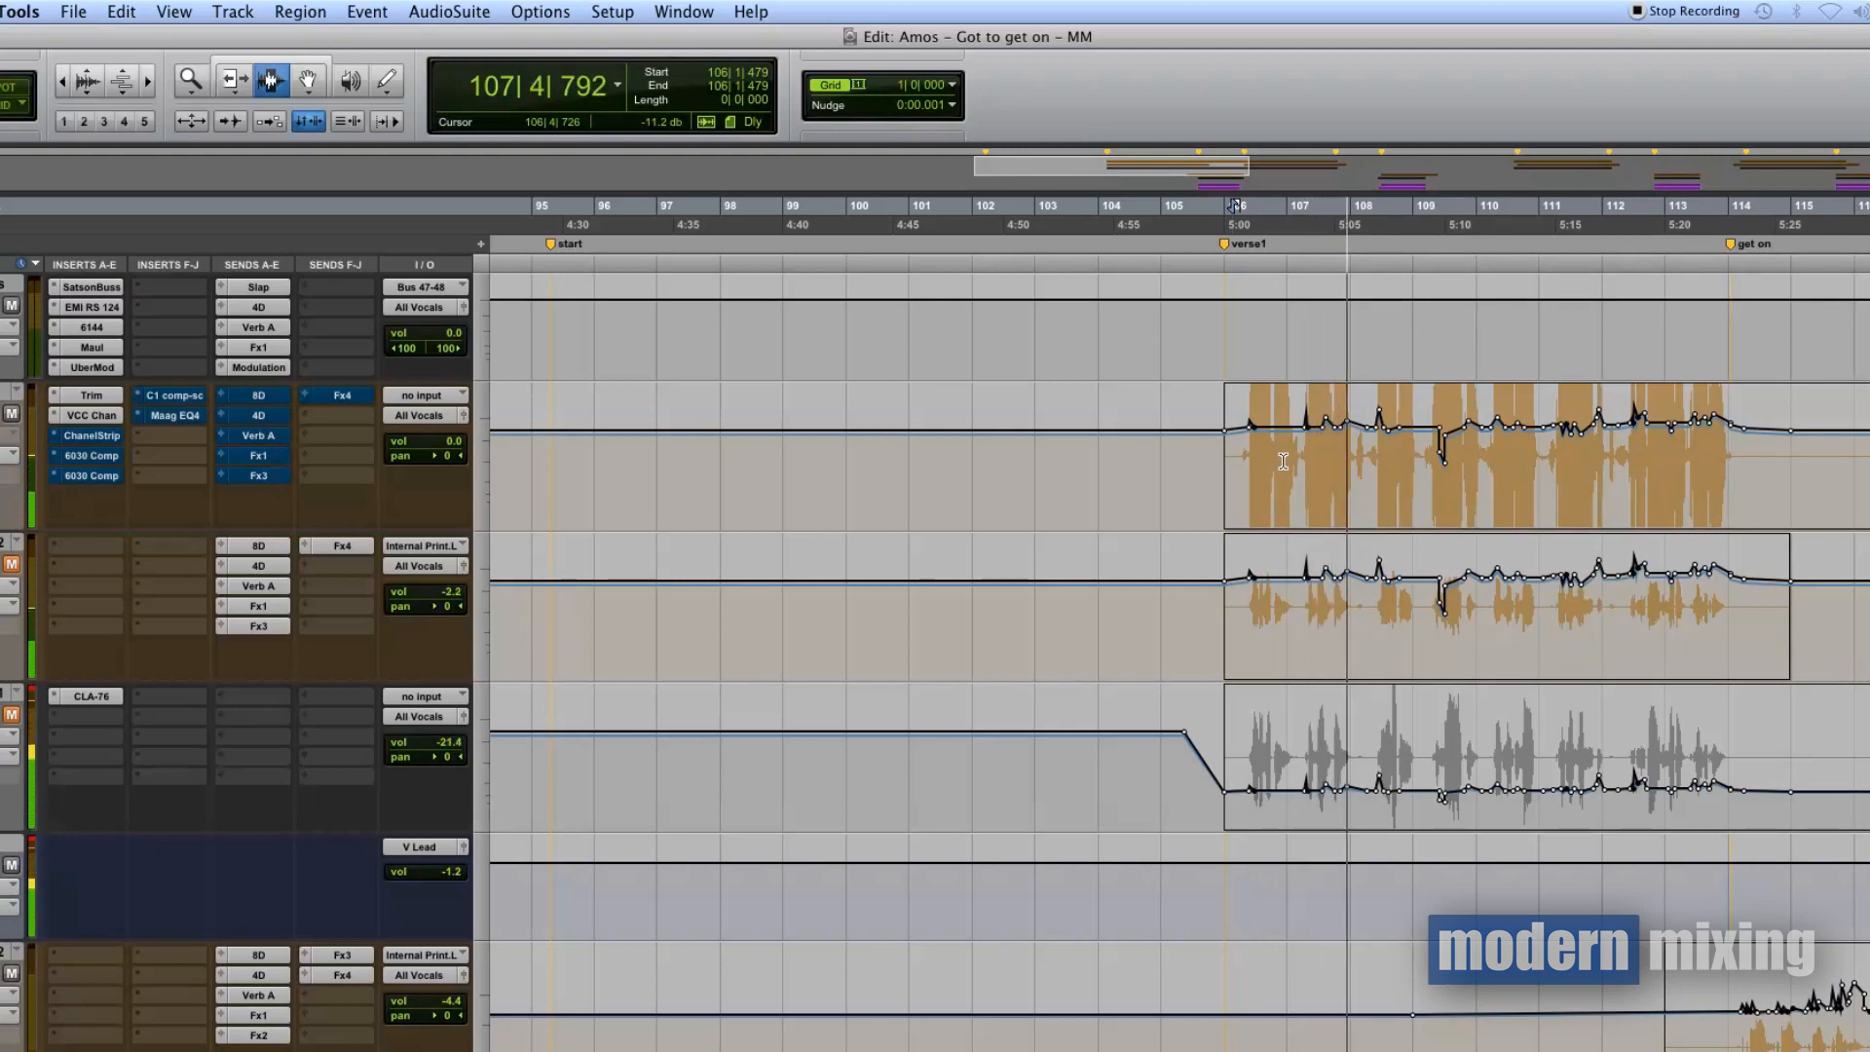
- Activate ChannelStrip on the Vrs Lead track and play verse 1 again from 106|1|479
key(space)
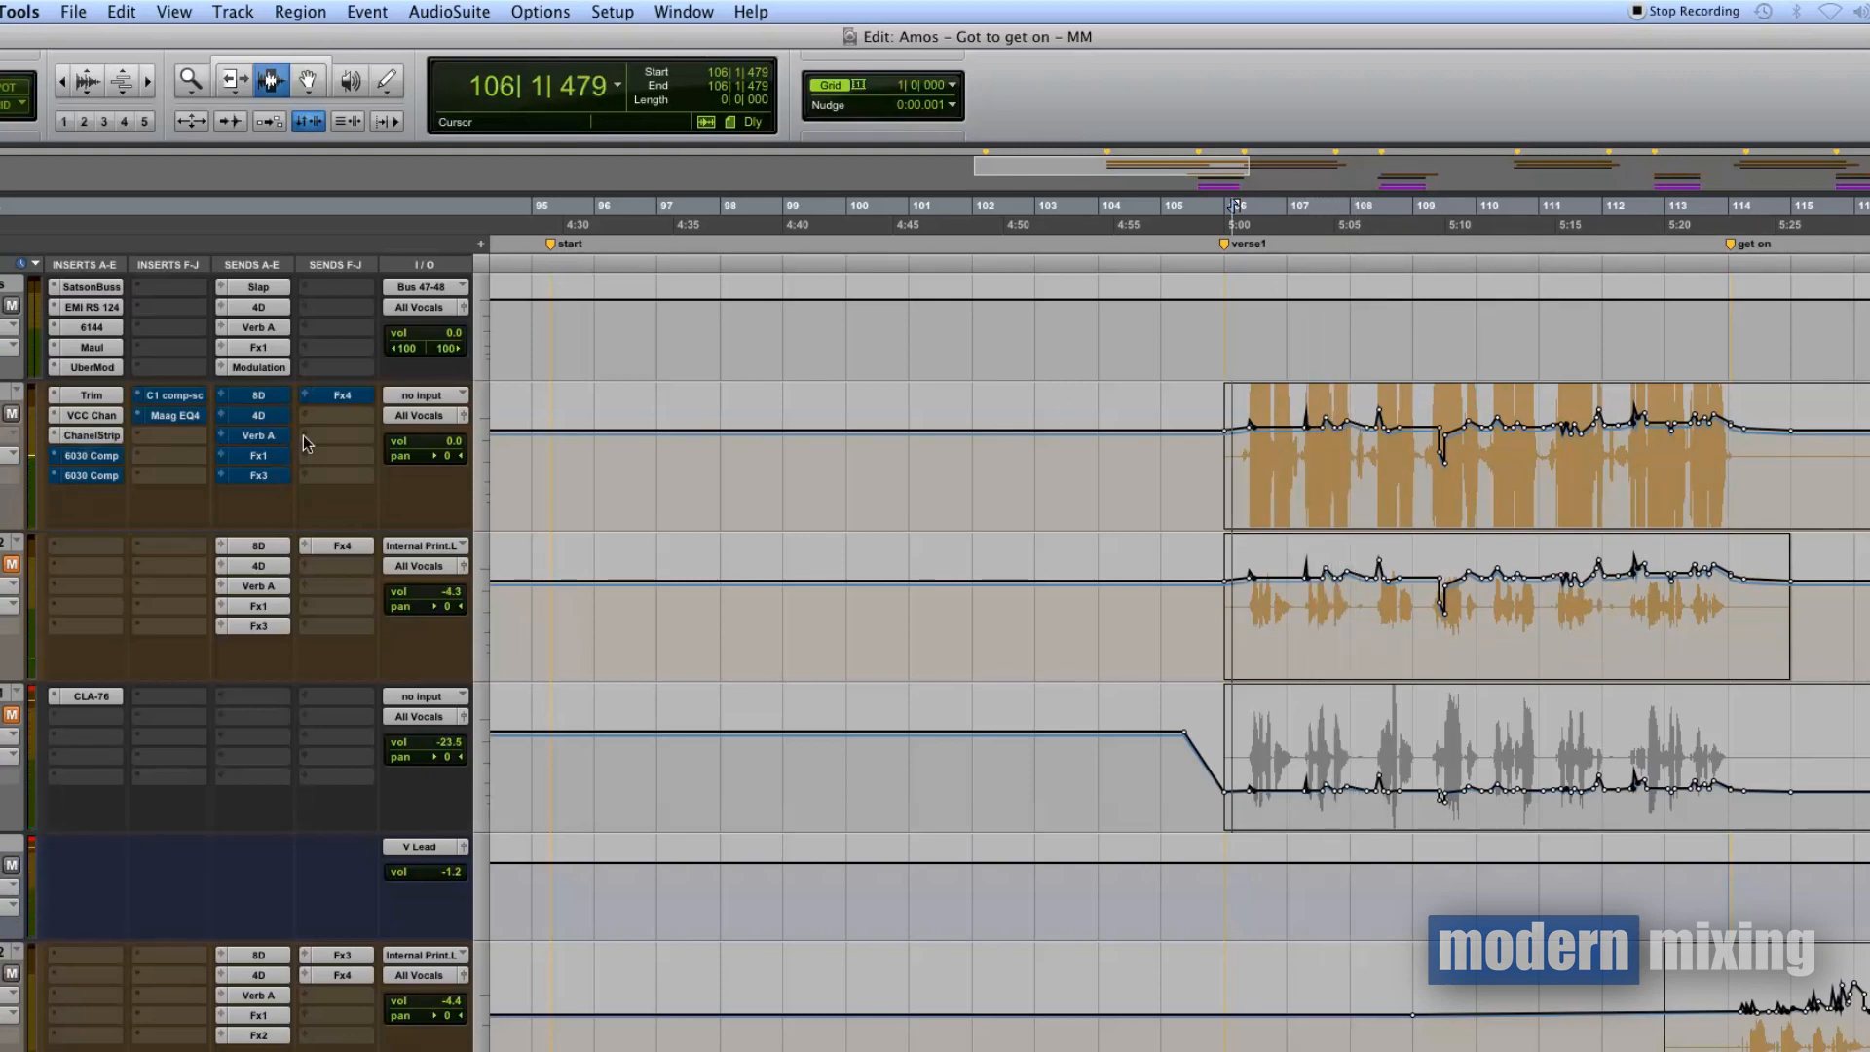
key(space)
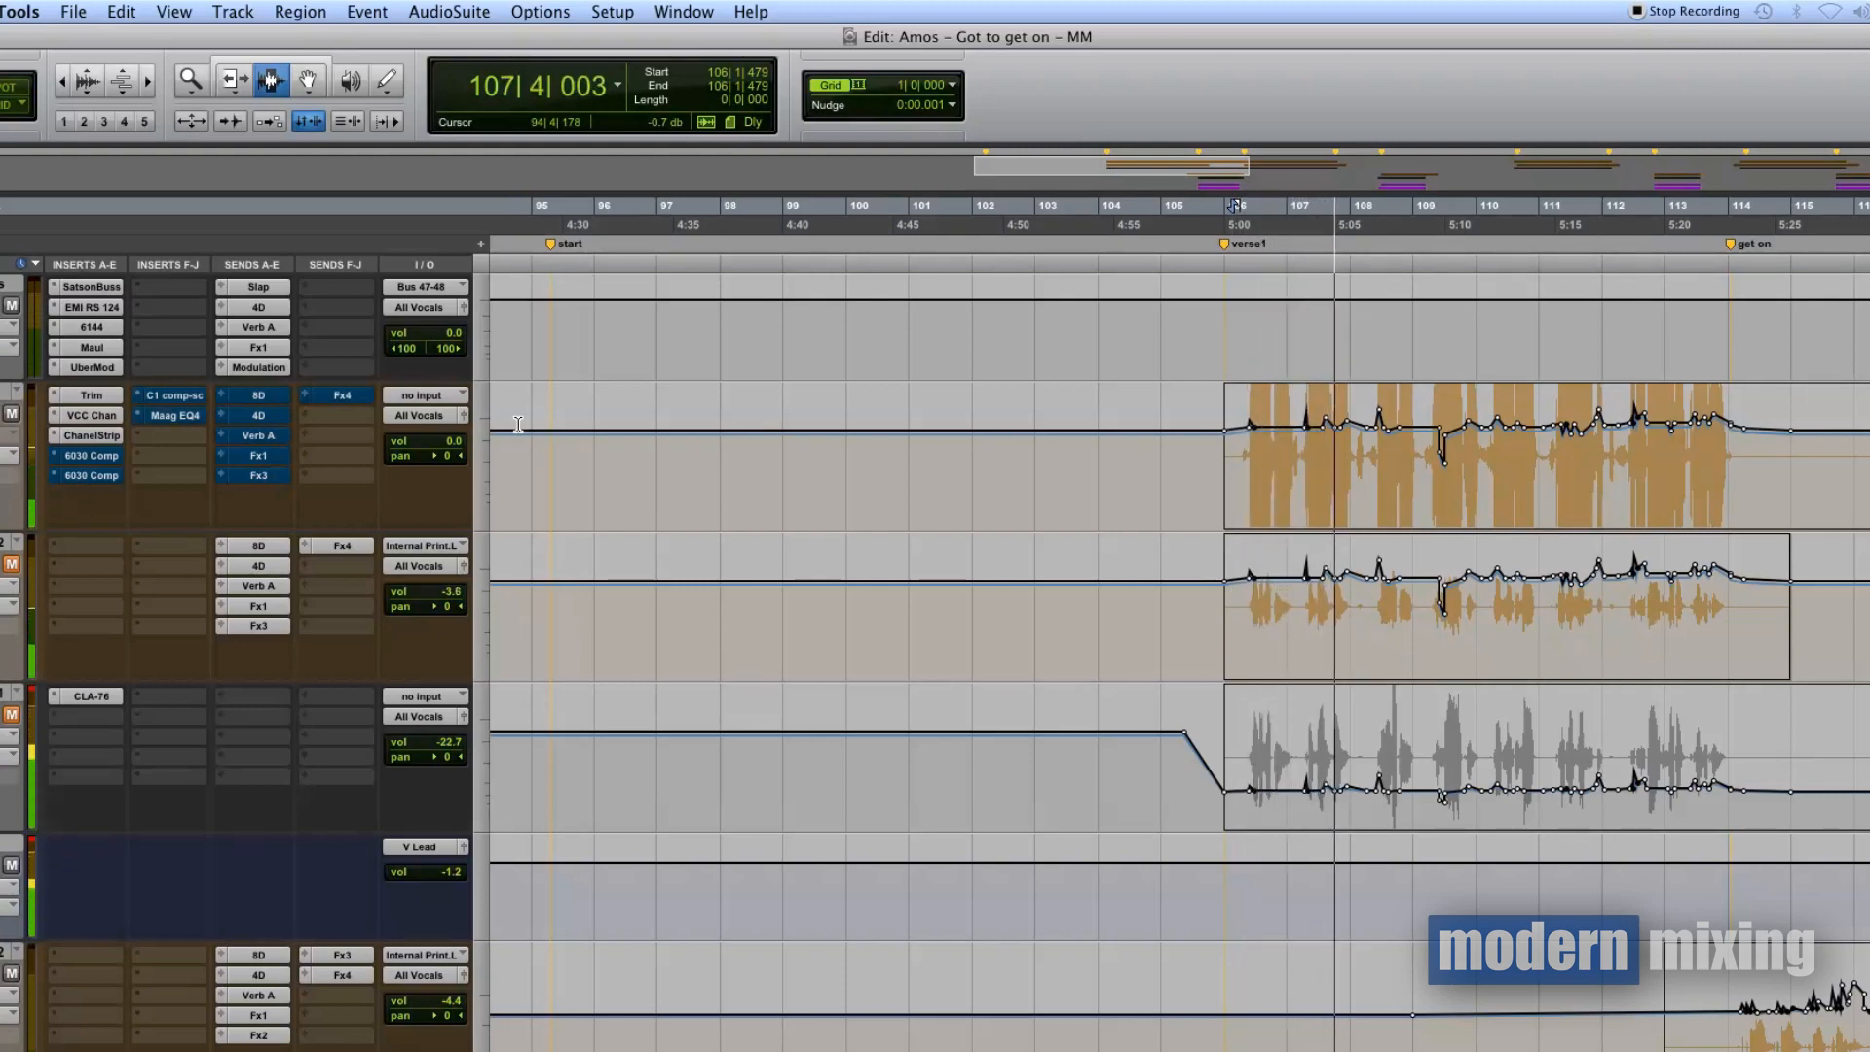
key(space)
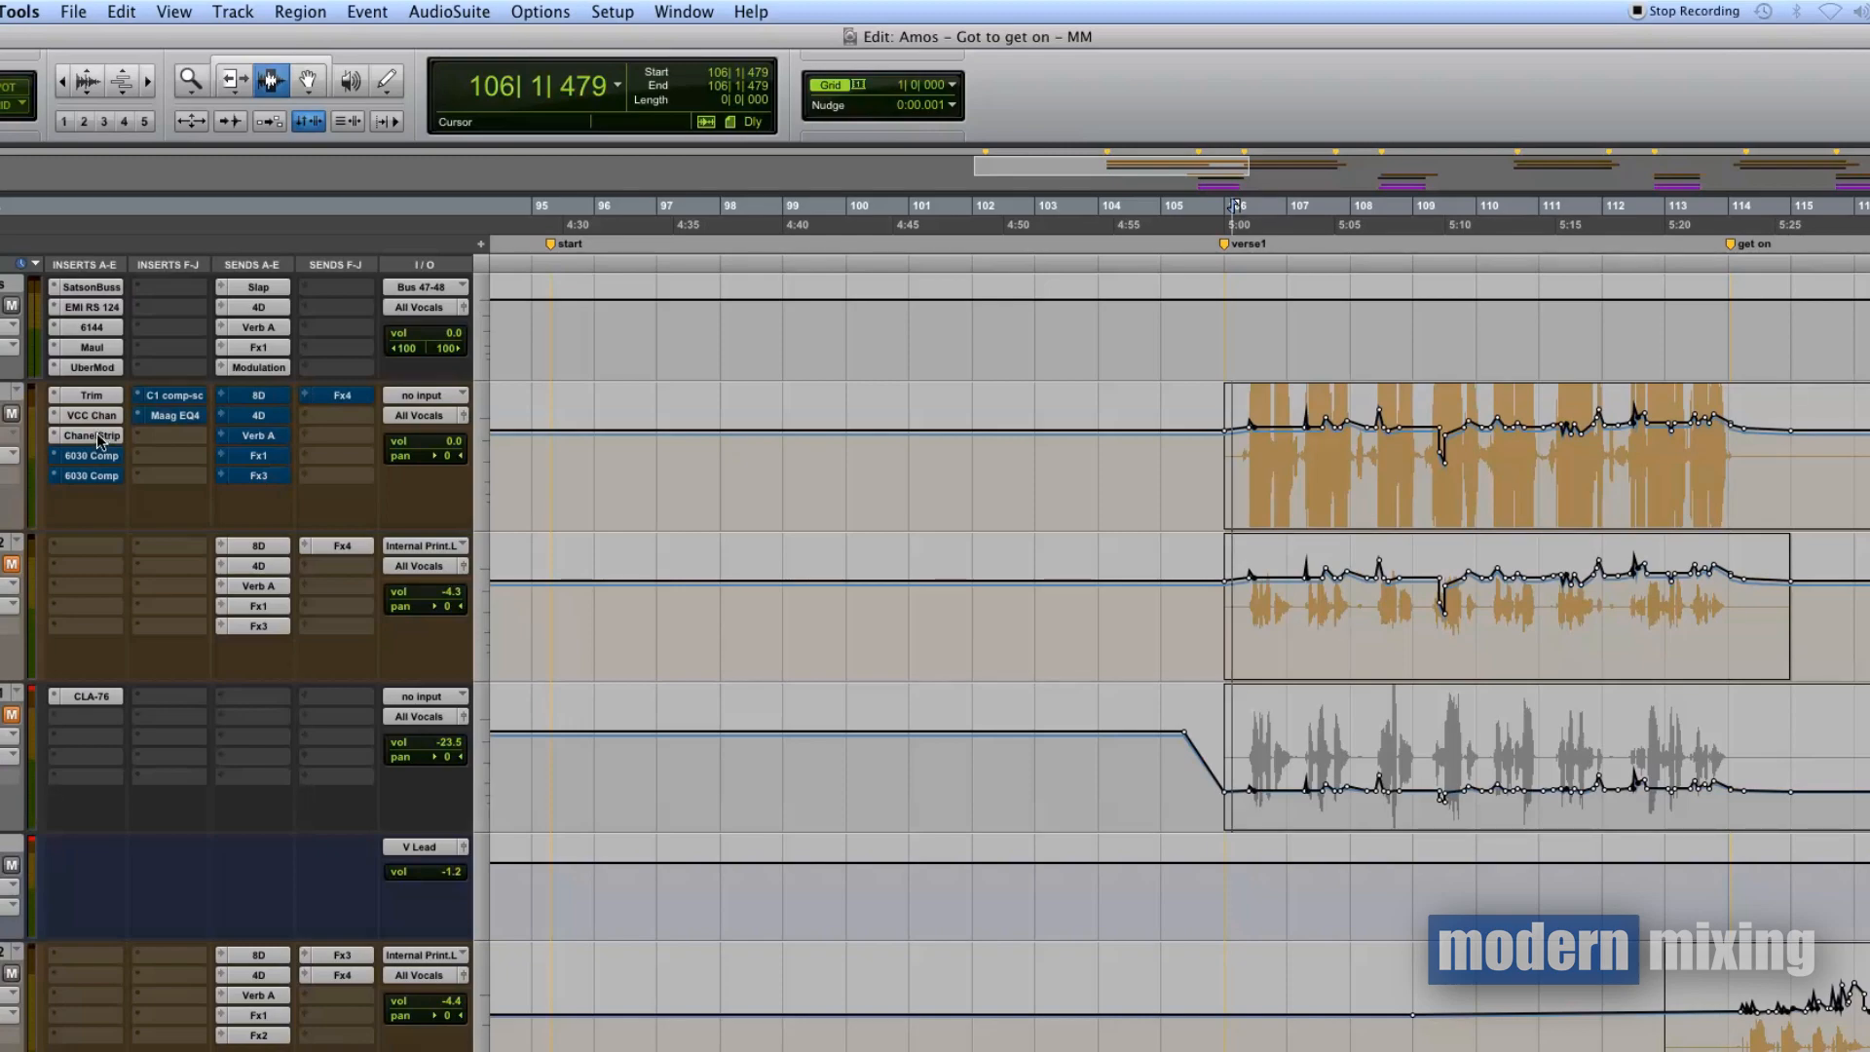
- Reopen ChannelStrip on the Vrs Lead track, review its EQ settings and close it
scroll(183, 489, down, 5)
scroll(183, 488, up, 4)
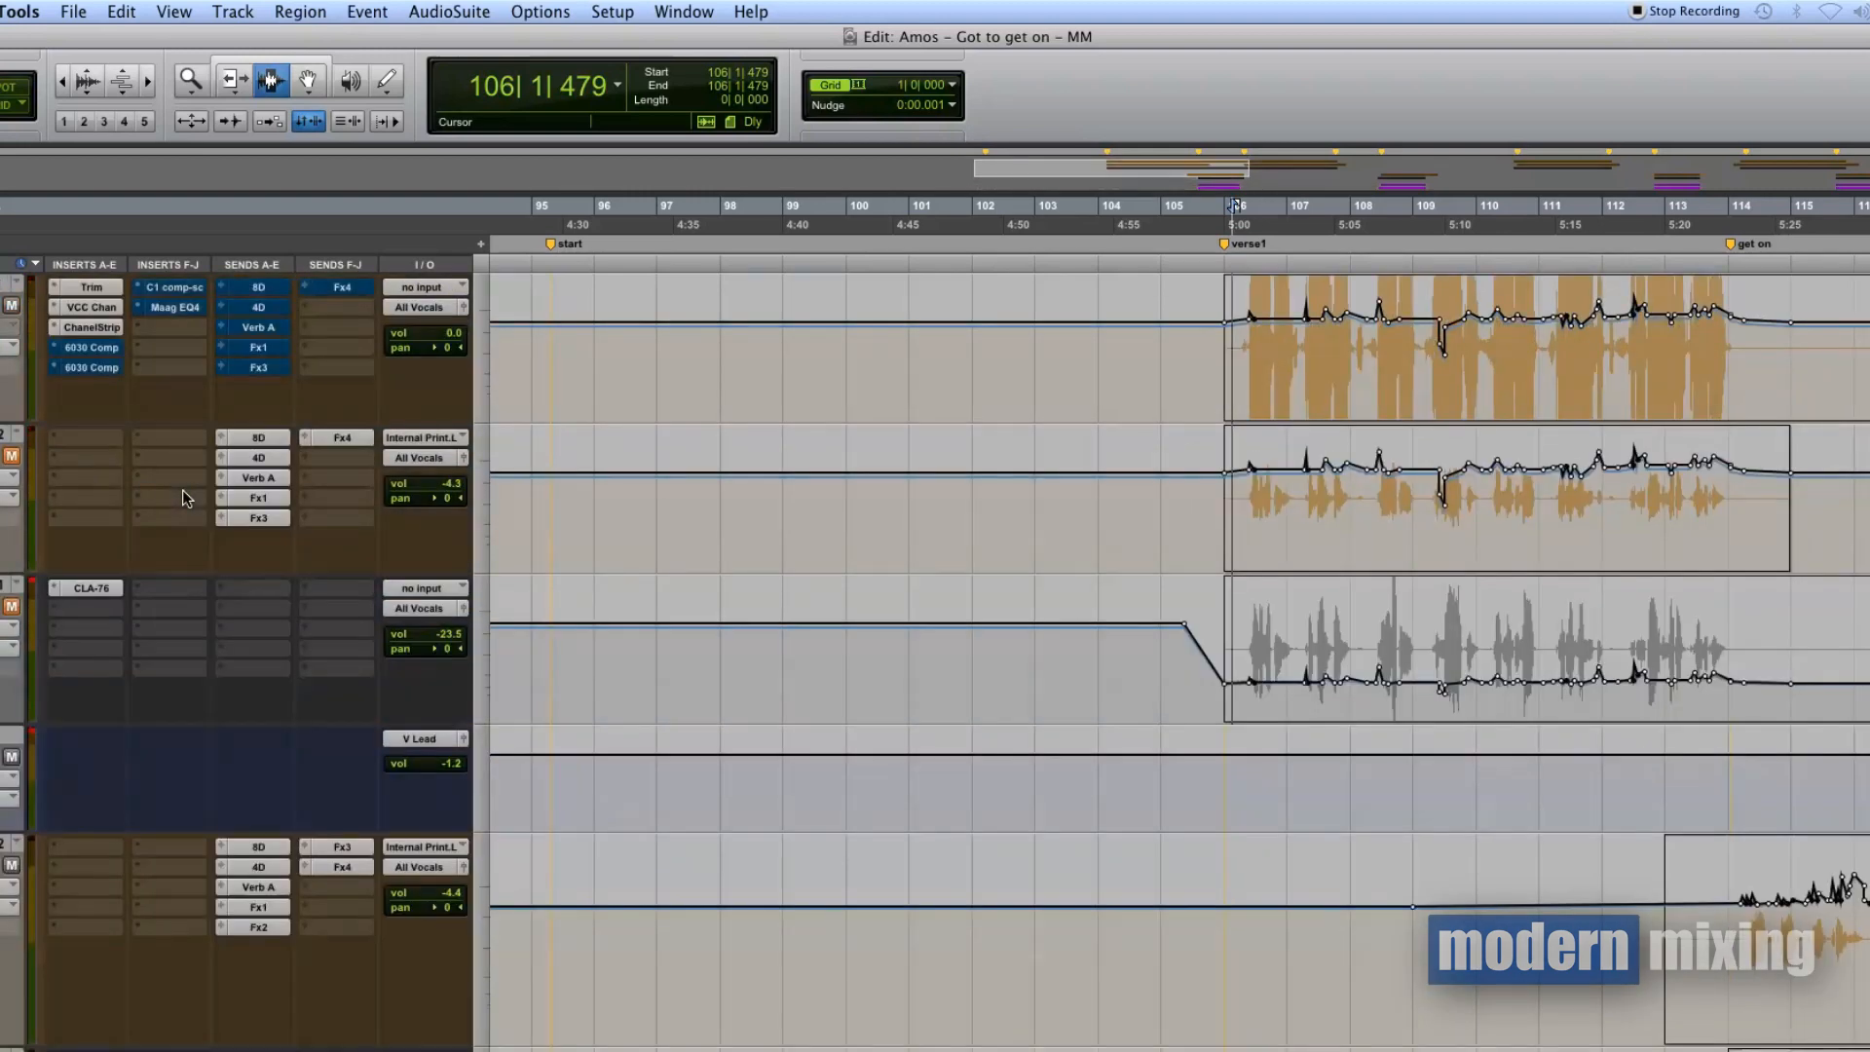
scroll(183, 489, up, 2)
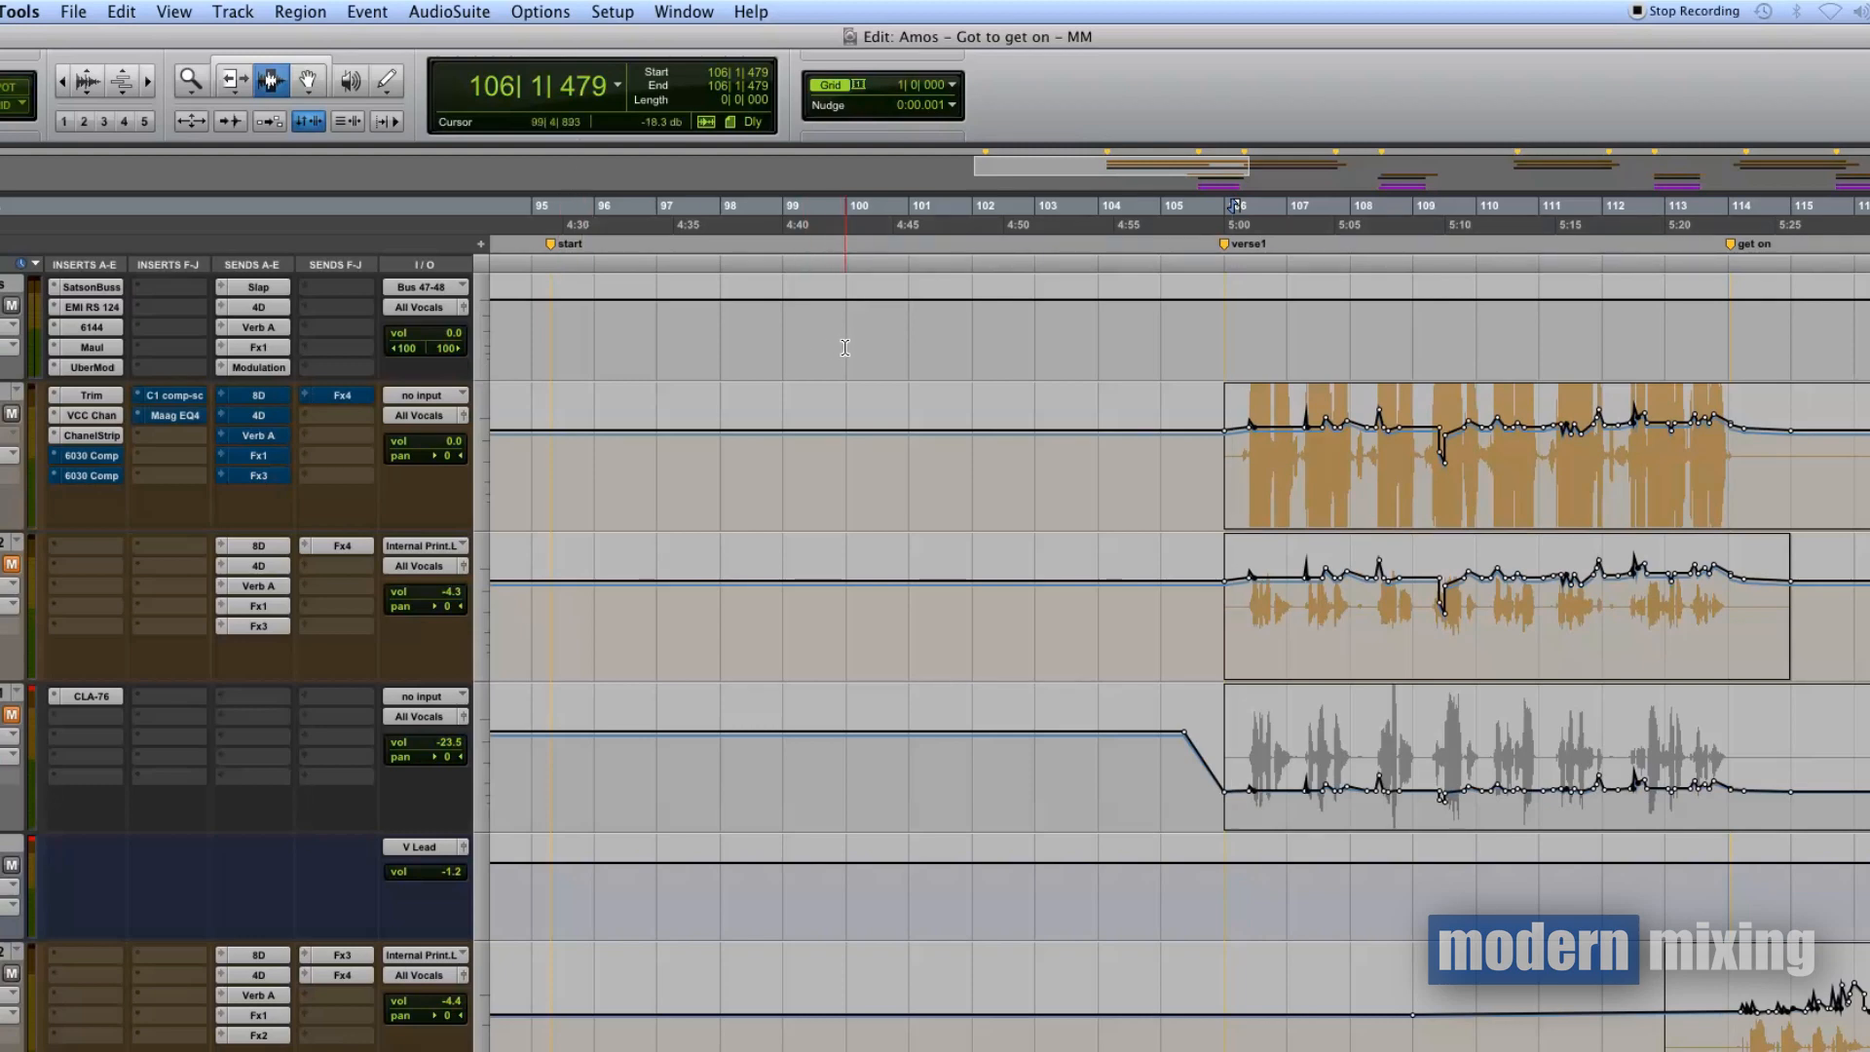
click(82, 438)
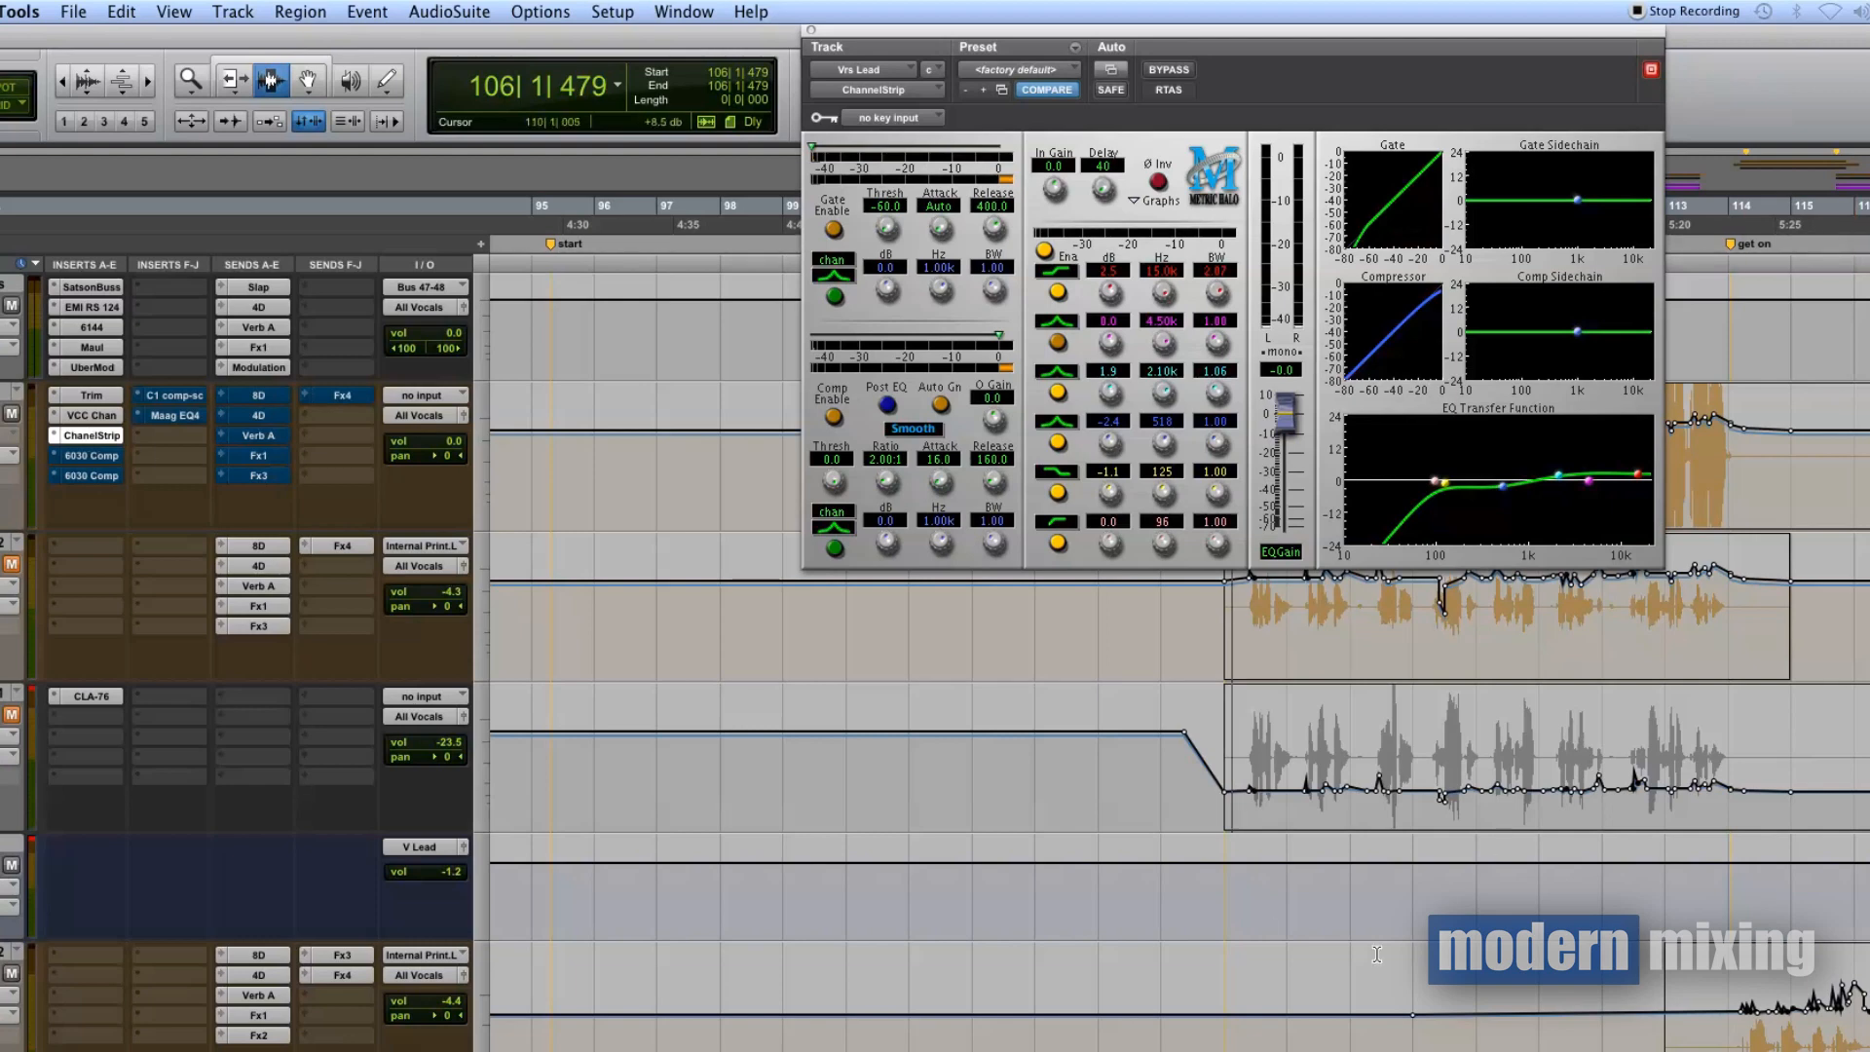
click(809, 28)
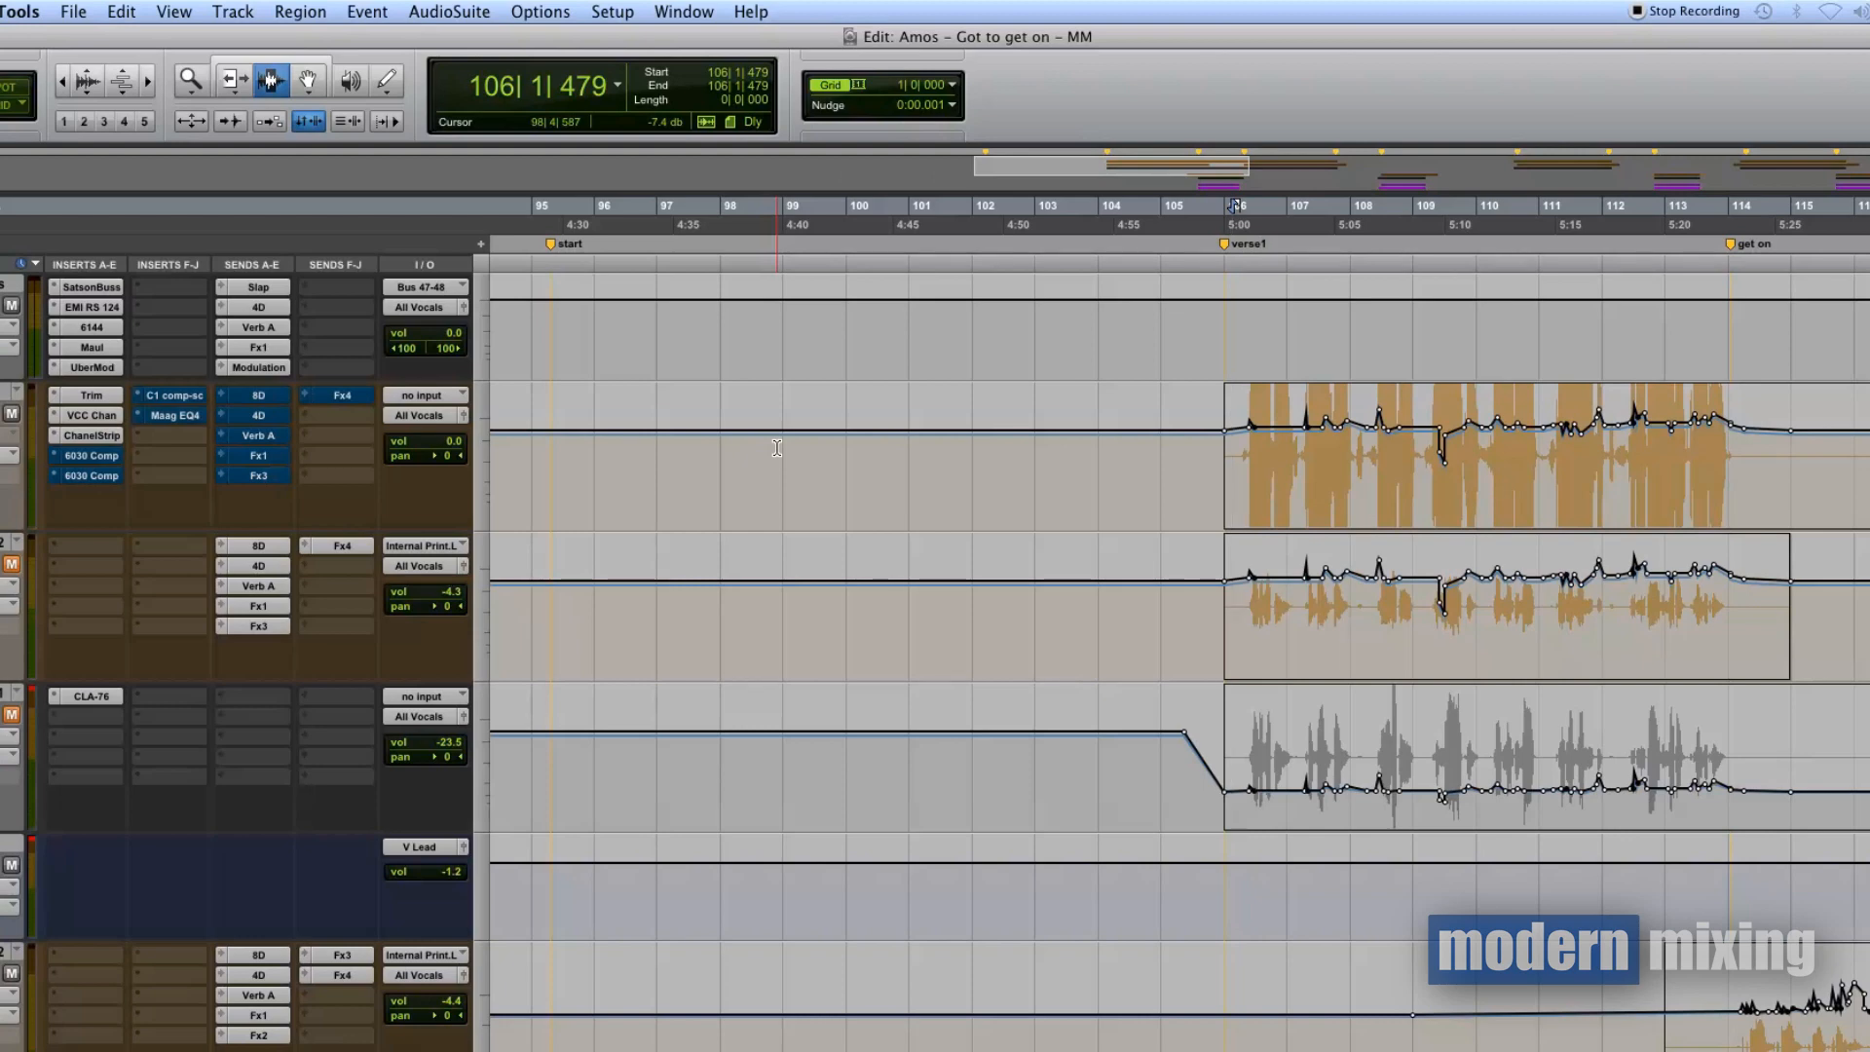
scroll(806, 445, down, 1)
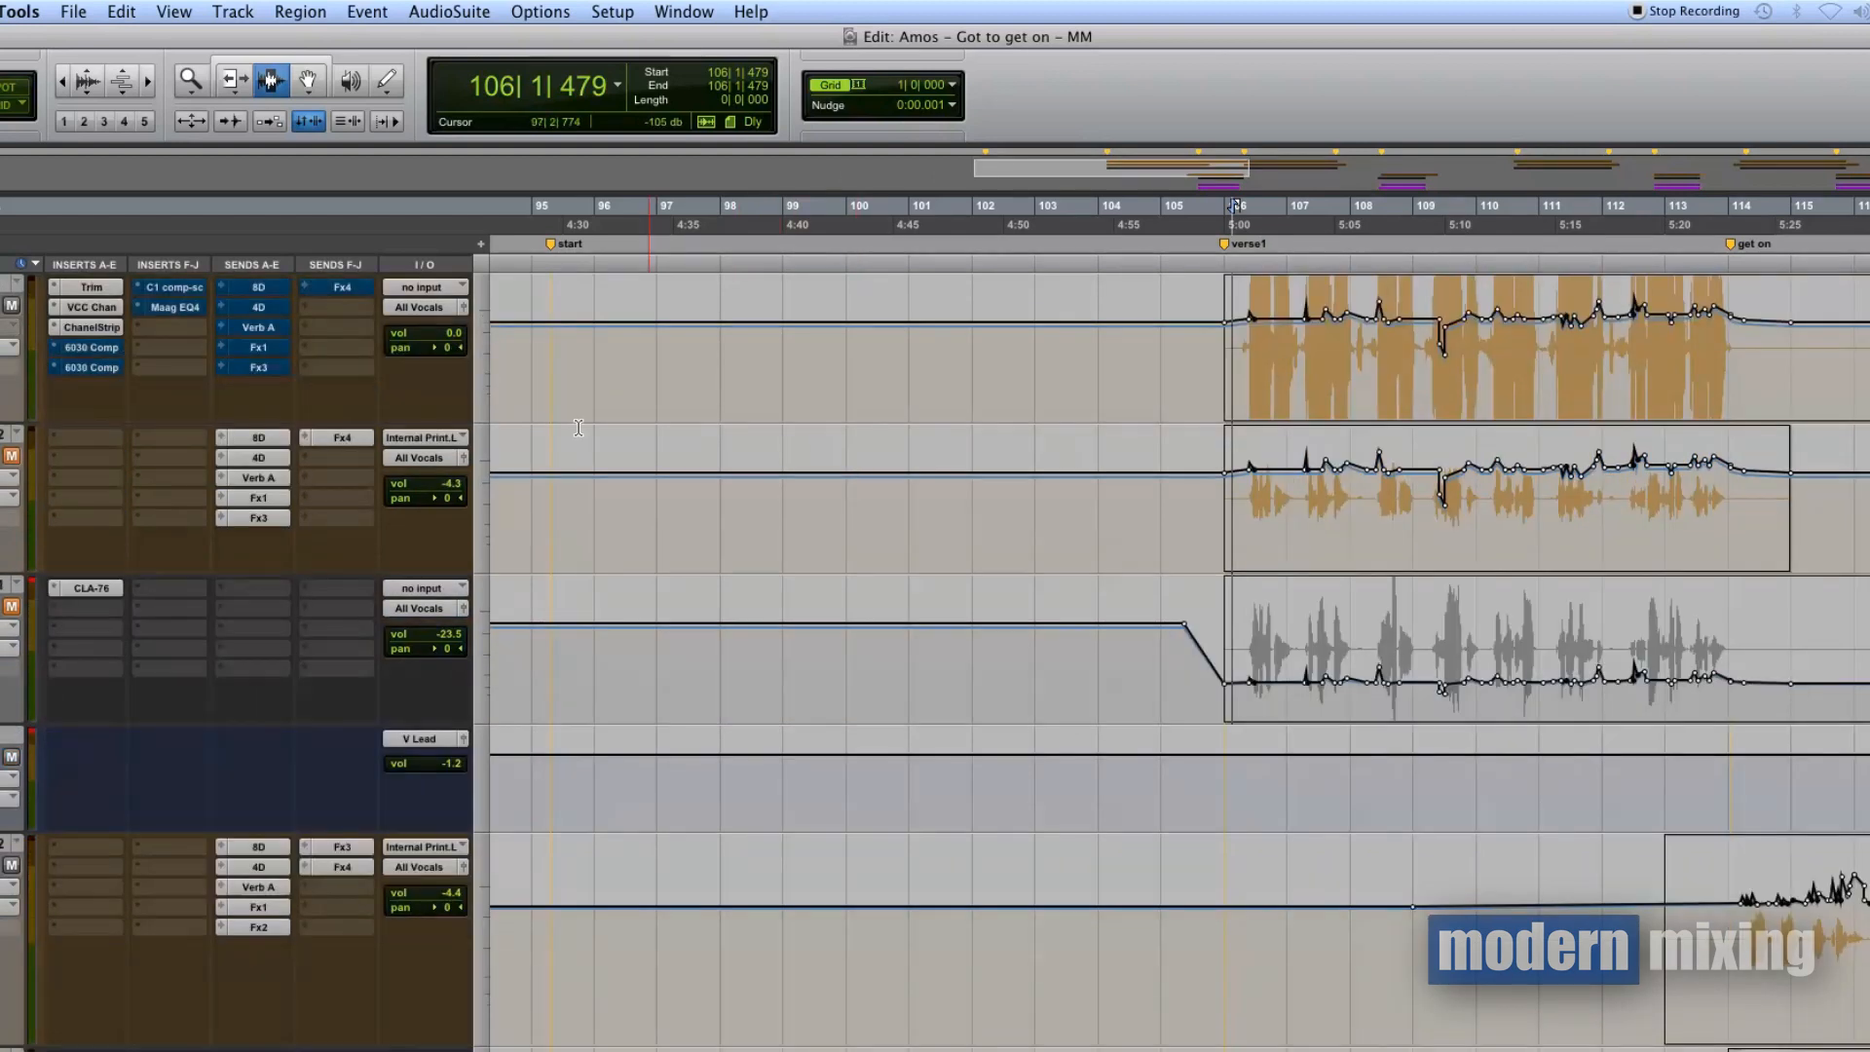
scroll(243, 417, up, 2)
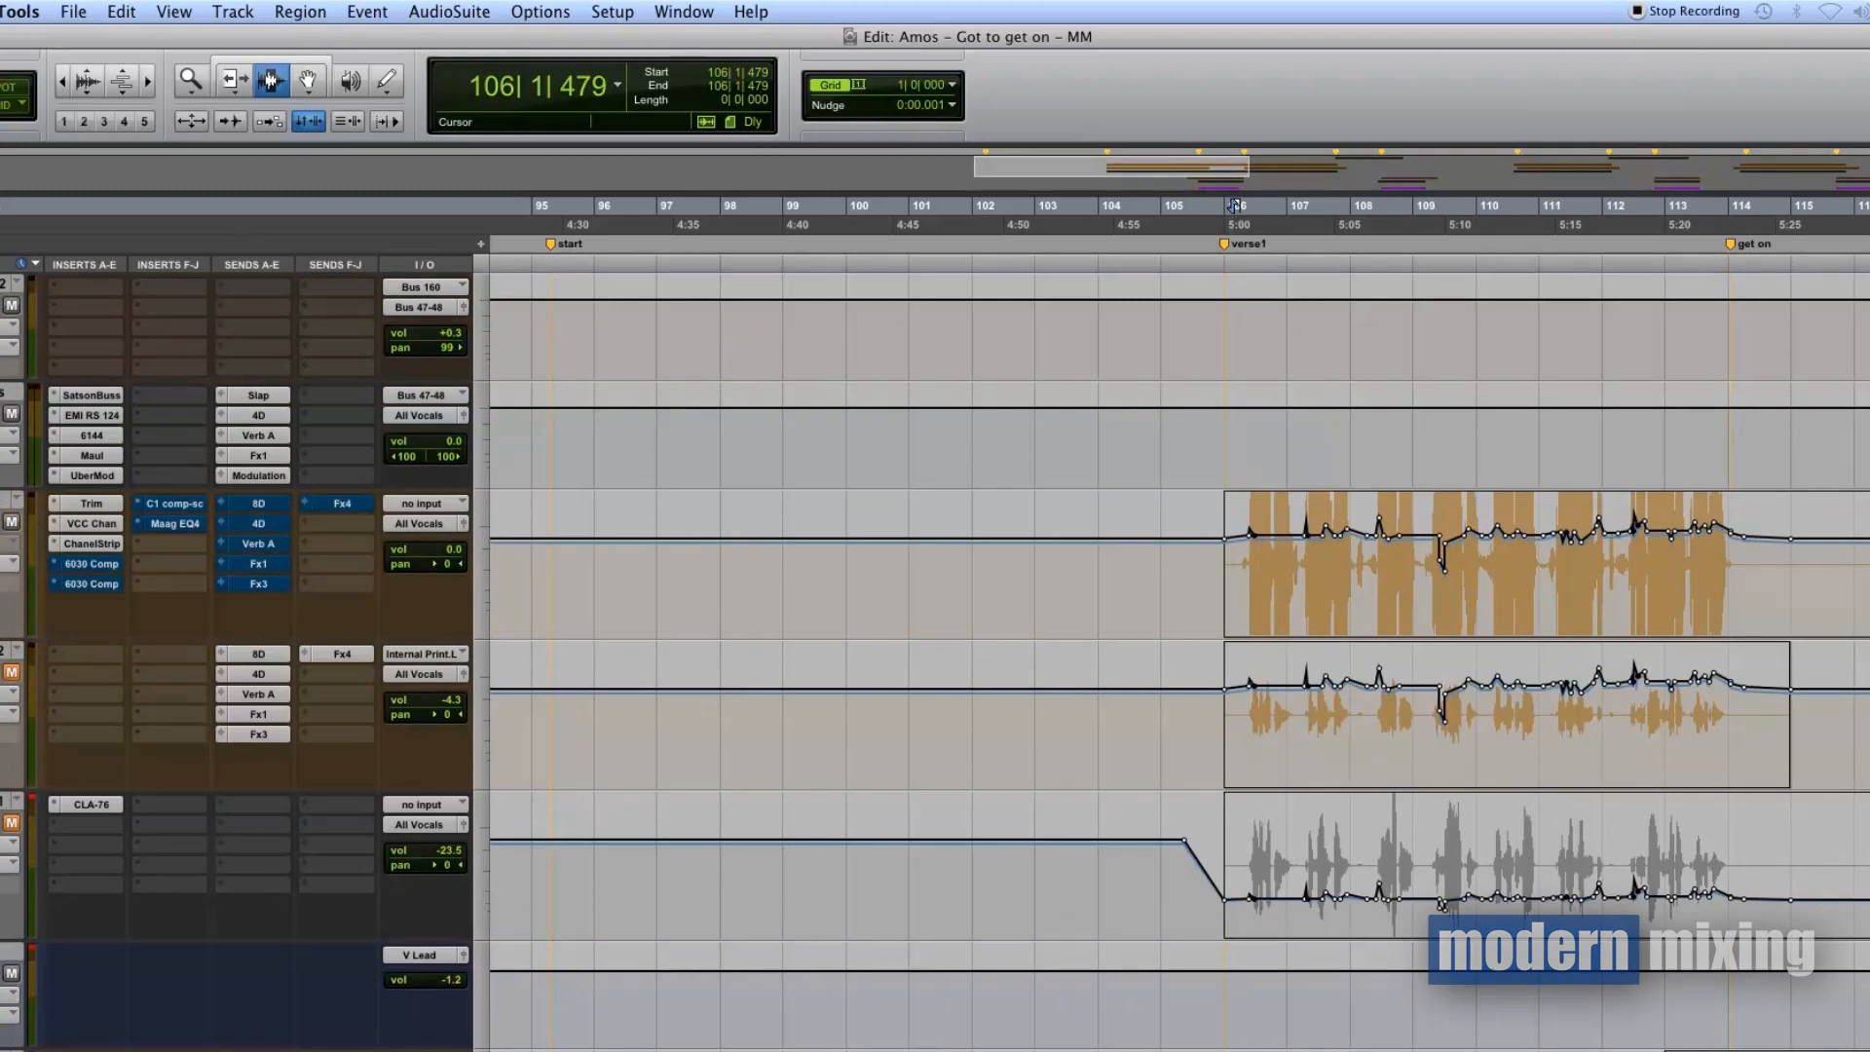
- Activate the first 6030 compressor on Vrs Lead and open it, moving its window clear of the verse1 marker
super+click(94, 565)
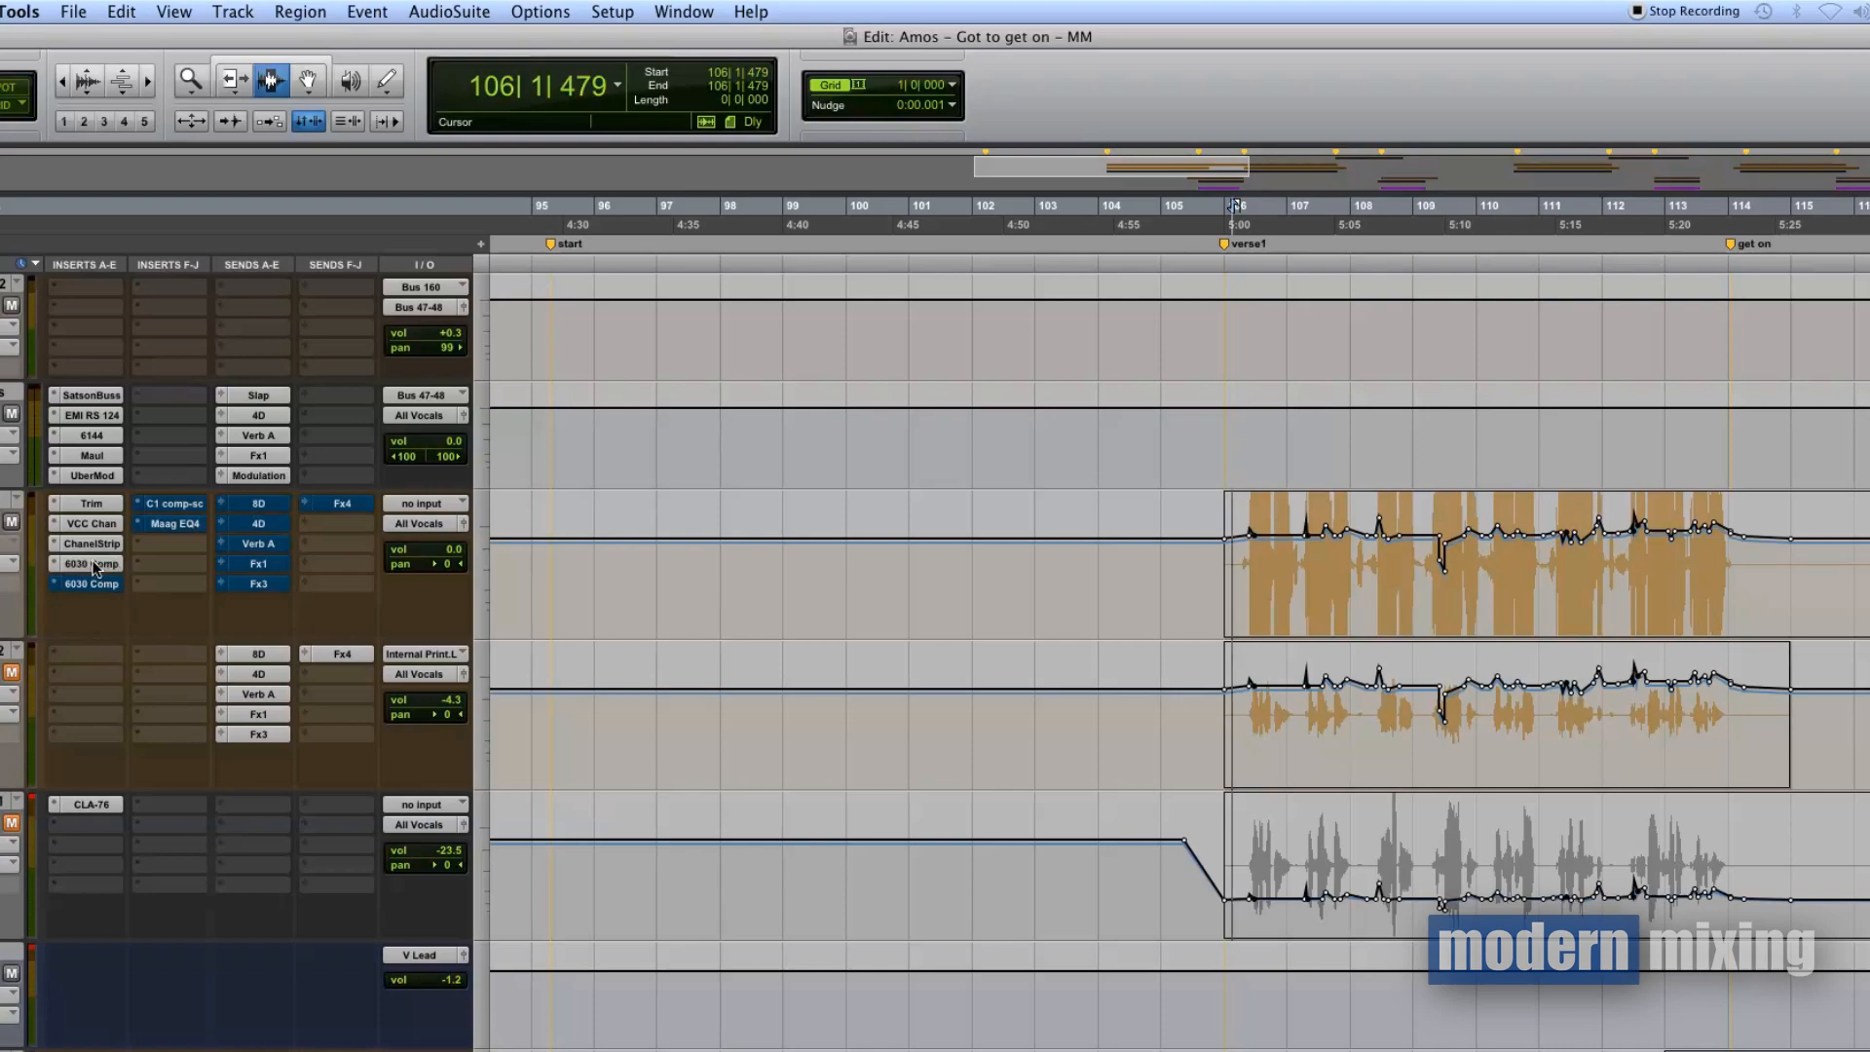
click(94, 565)
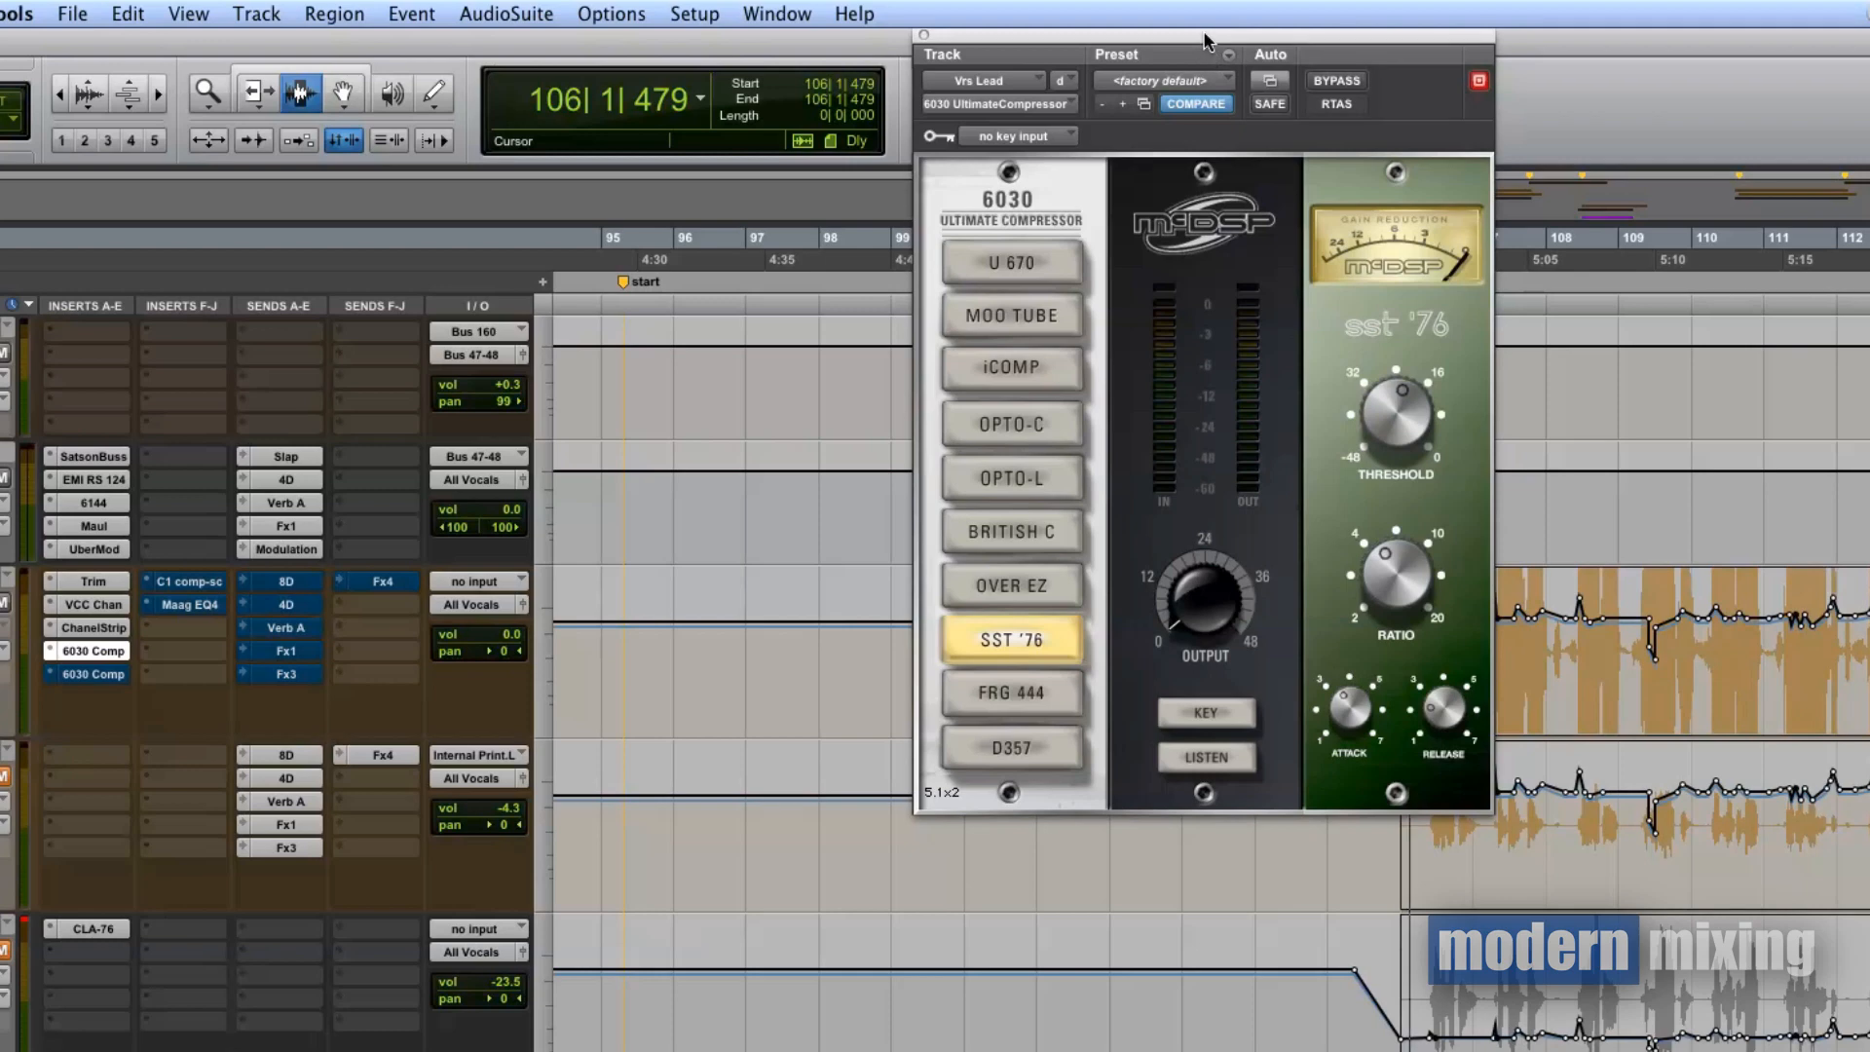
drag(1201, 35, 1129, 10)
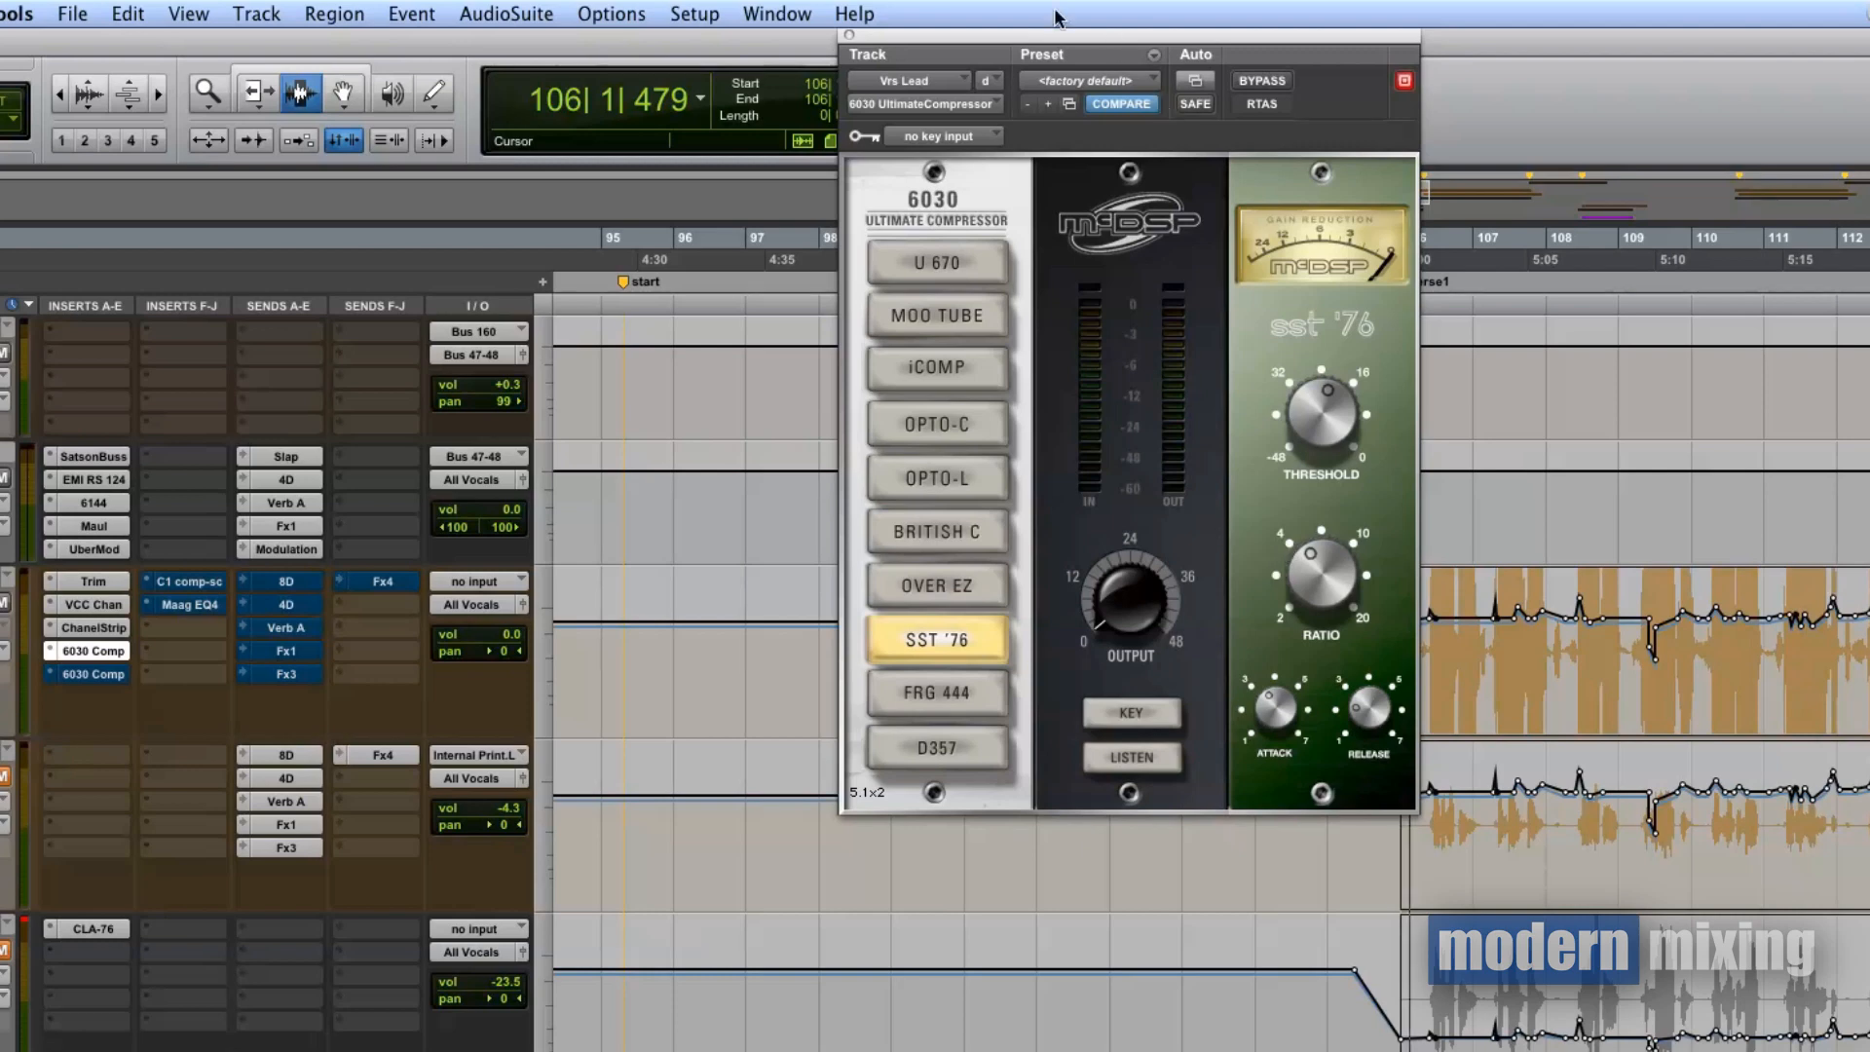
drag(1029, 36, 1002, 36)
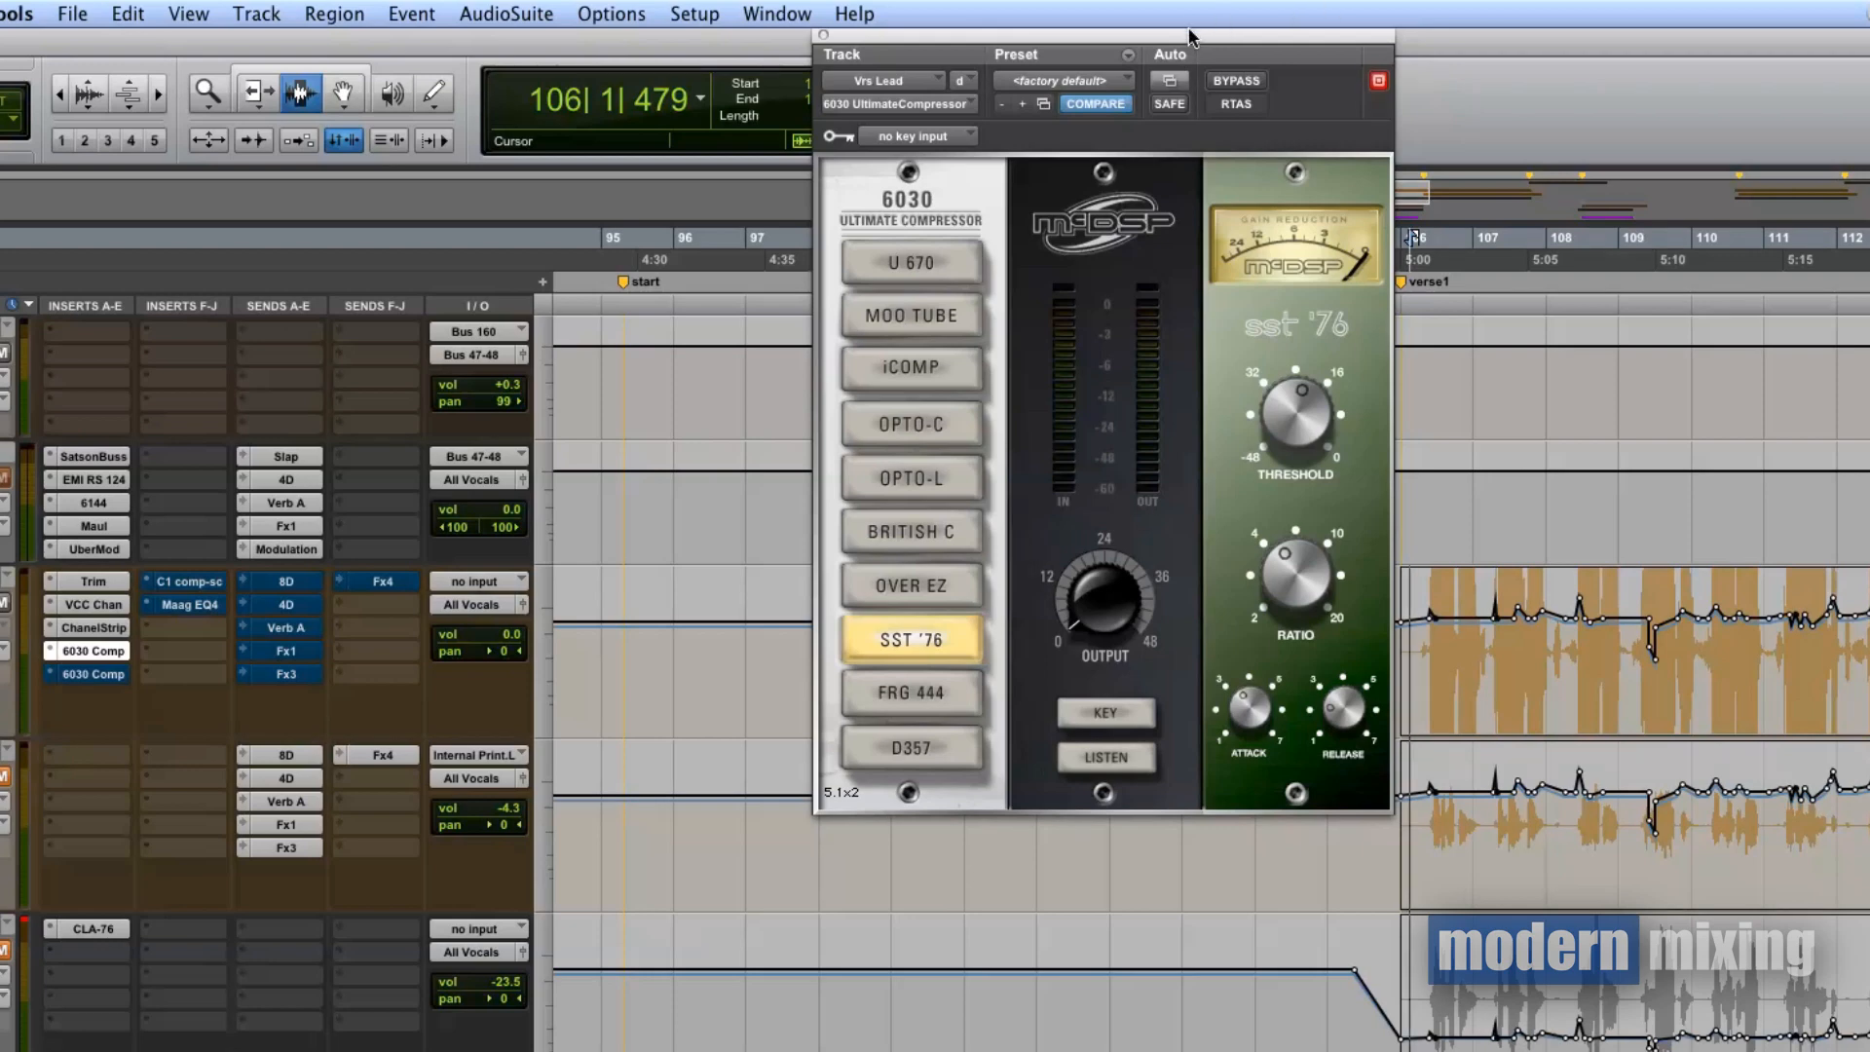
drag(1189, 35, 1101, 35)
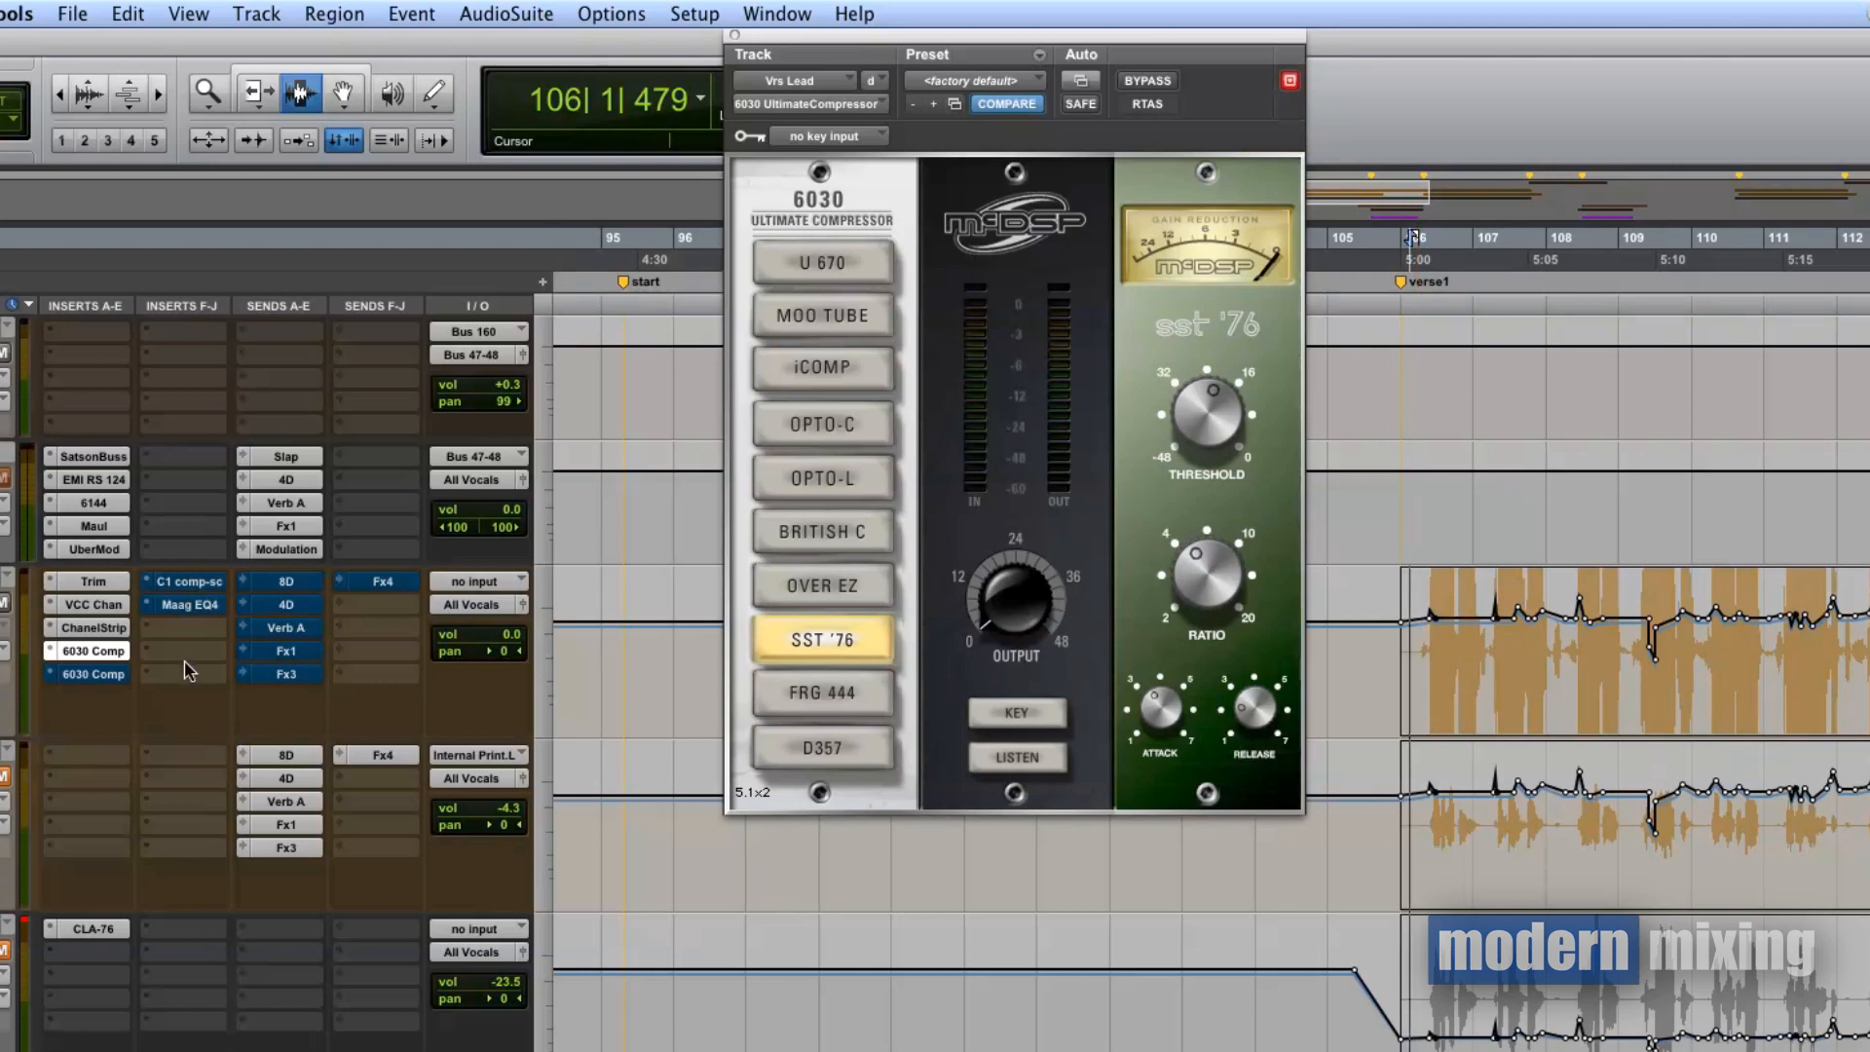
- Play the start of verse 1 with the SST '76 compressor bypassed, and again with it active, to compare its effect
key(space)
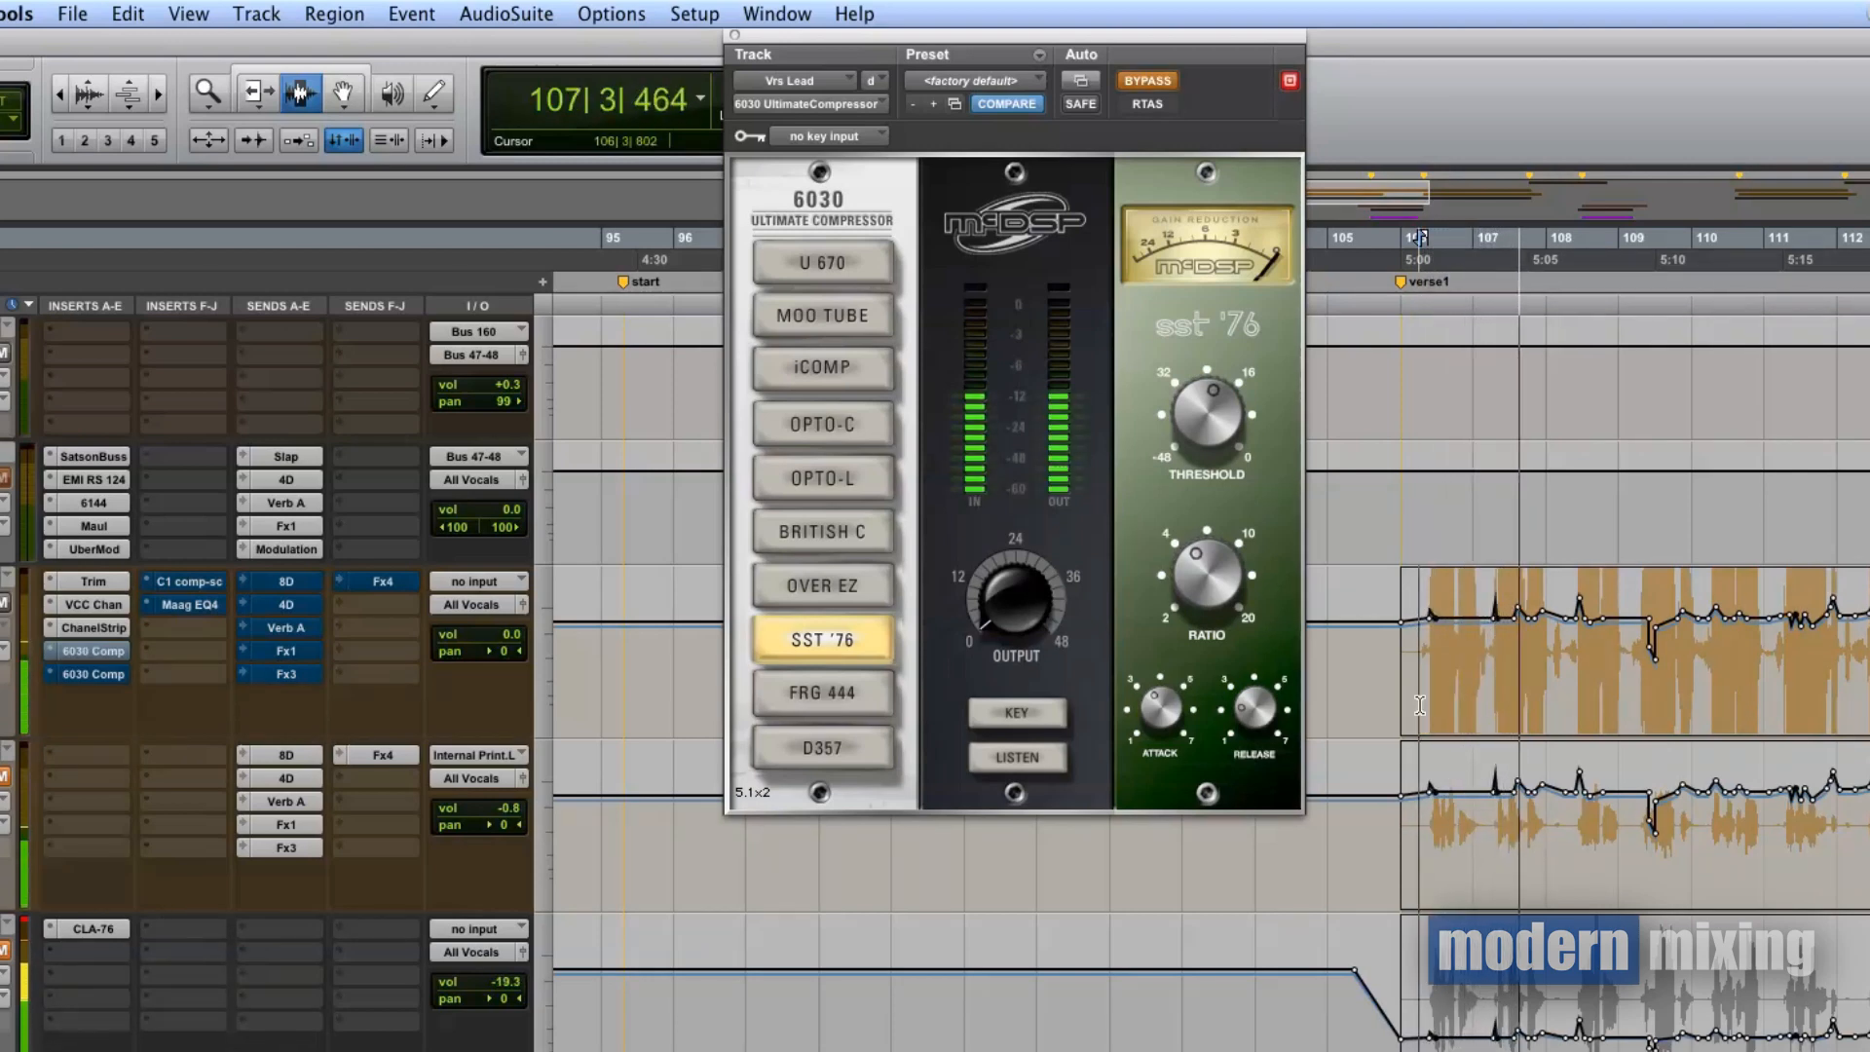
key(space)
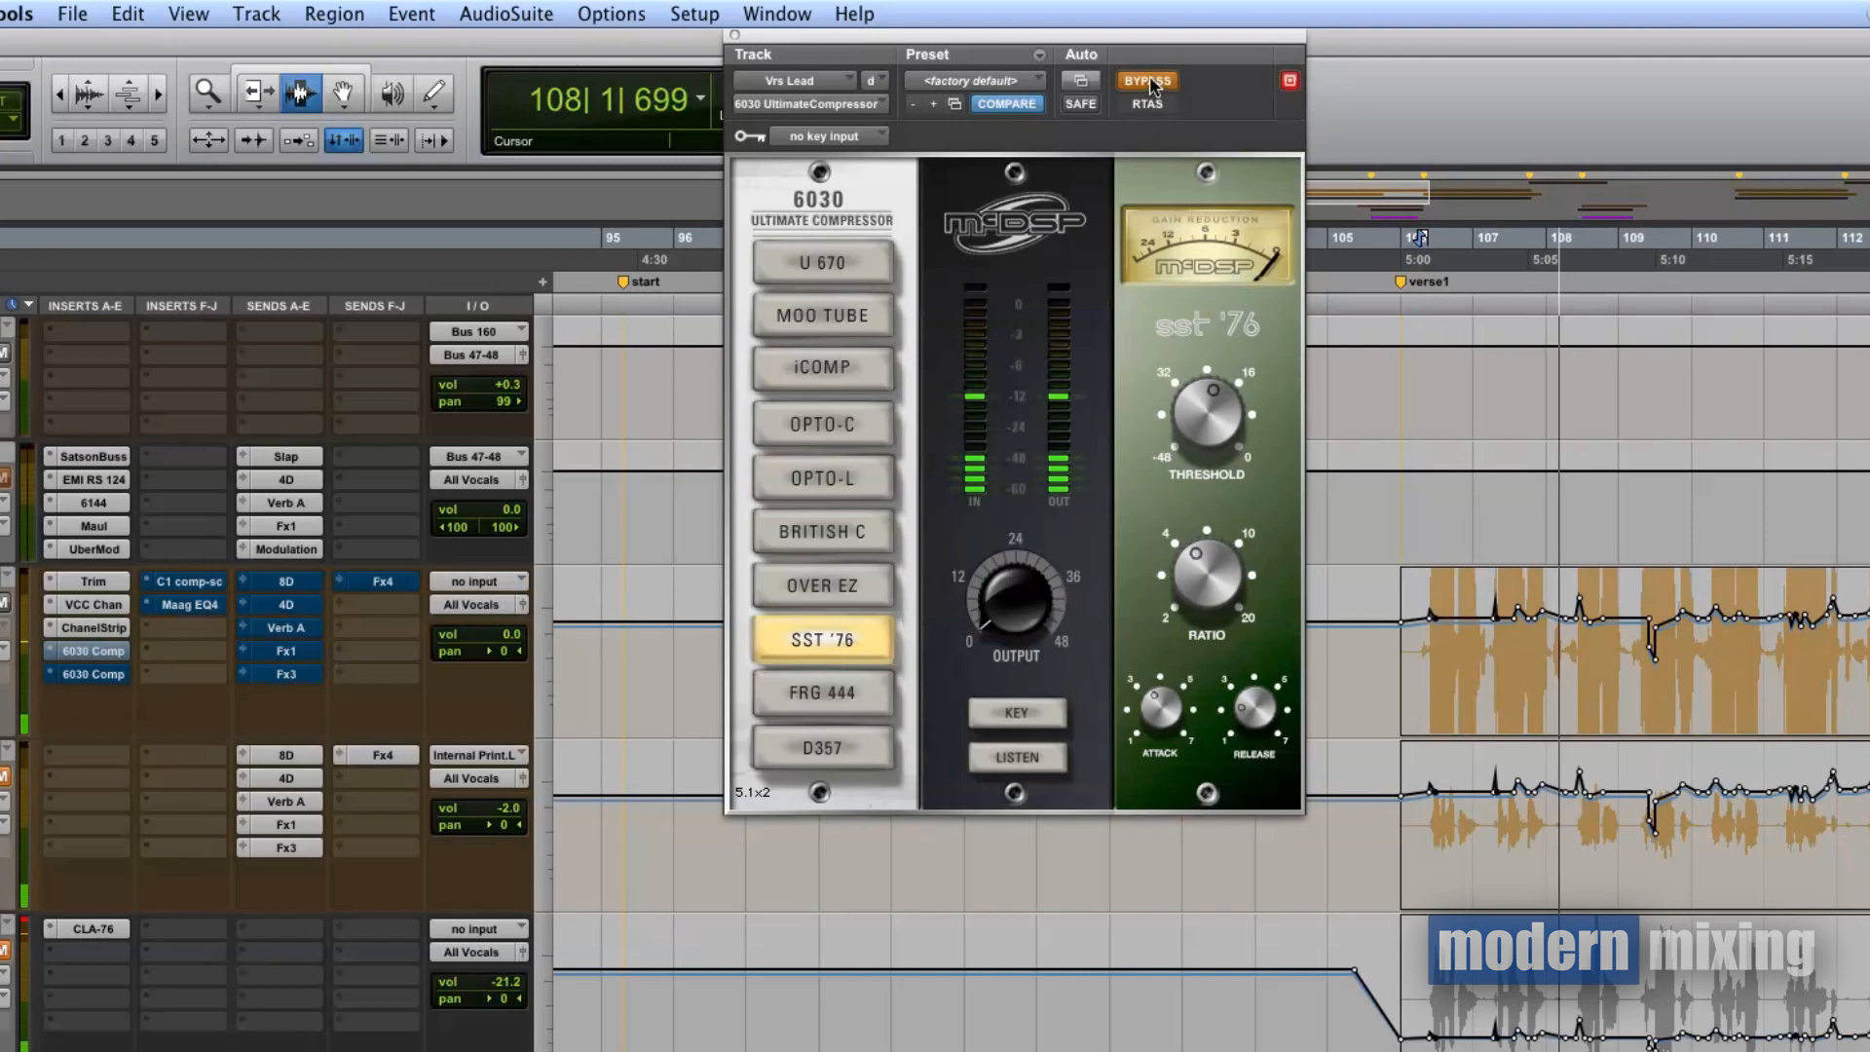
click(1149, 82)
key(space)
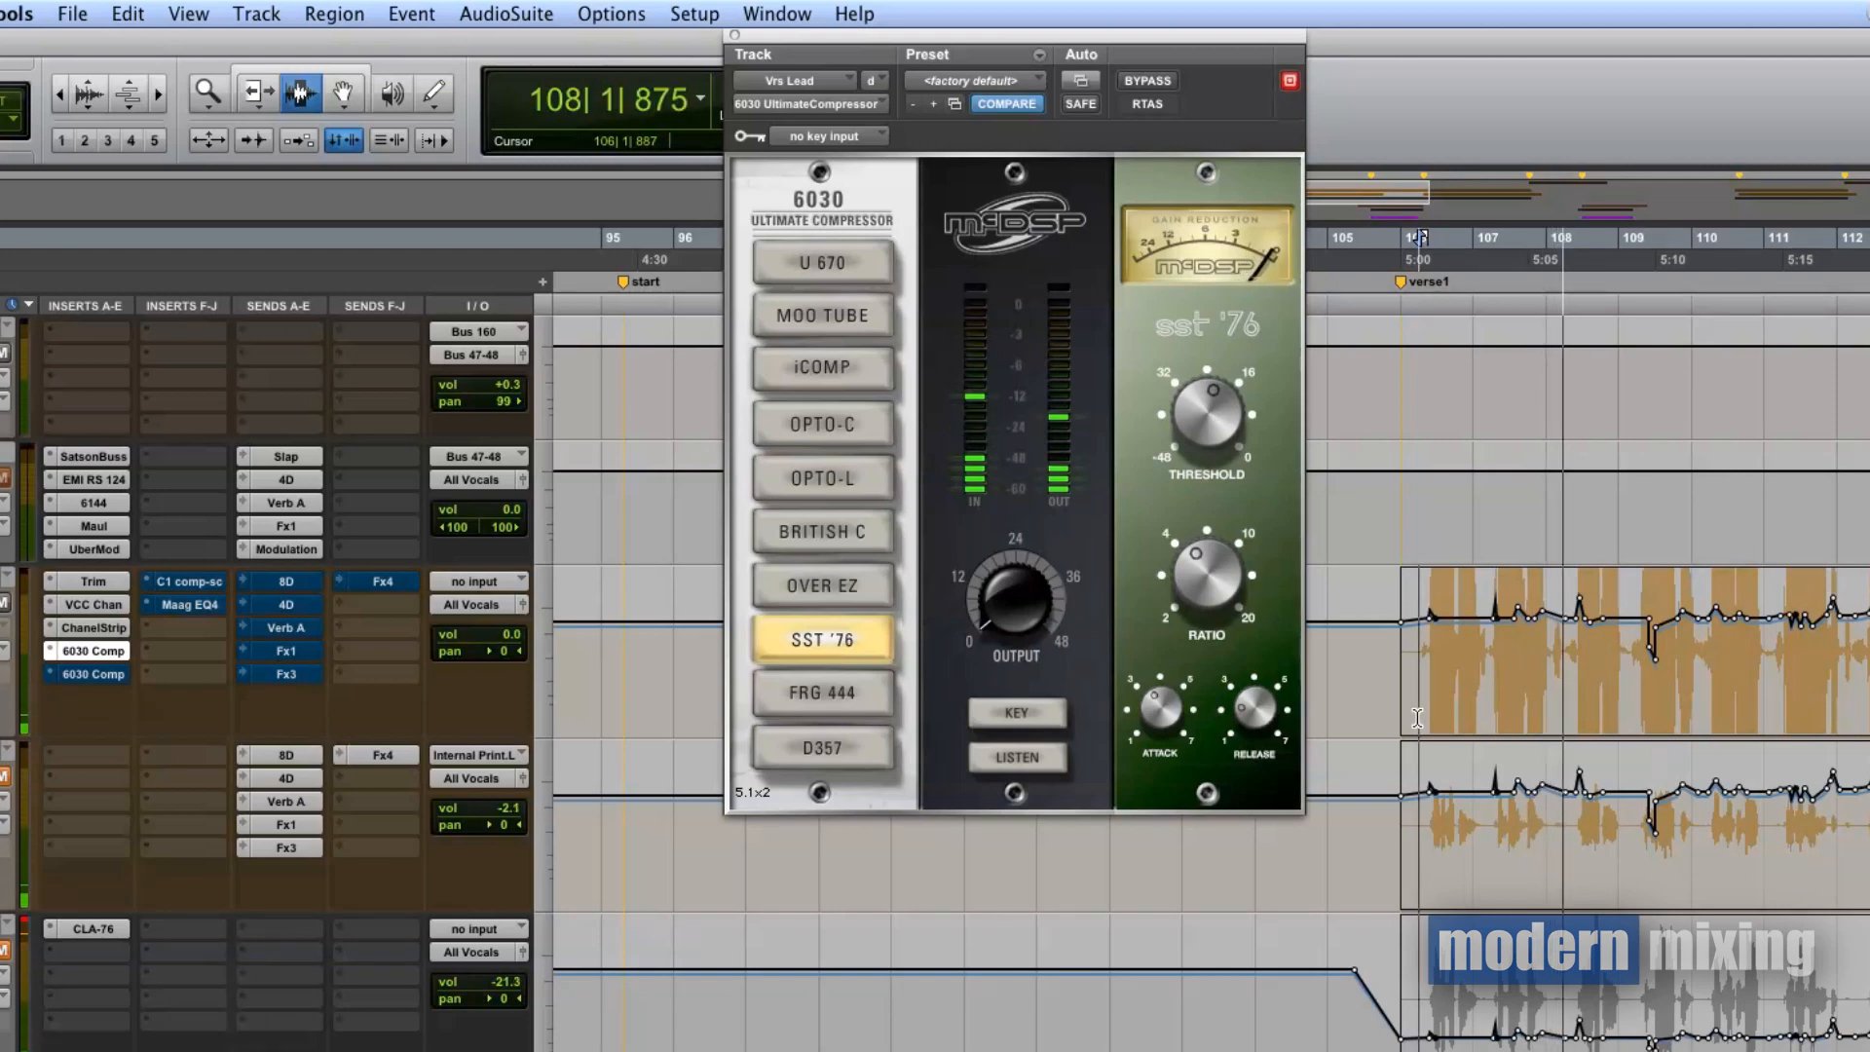
key(space)
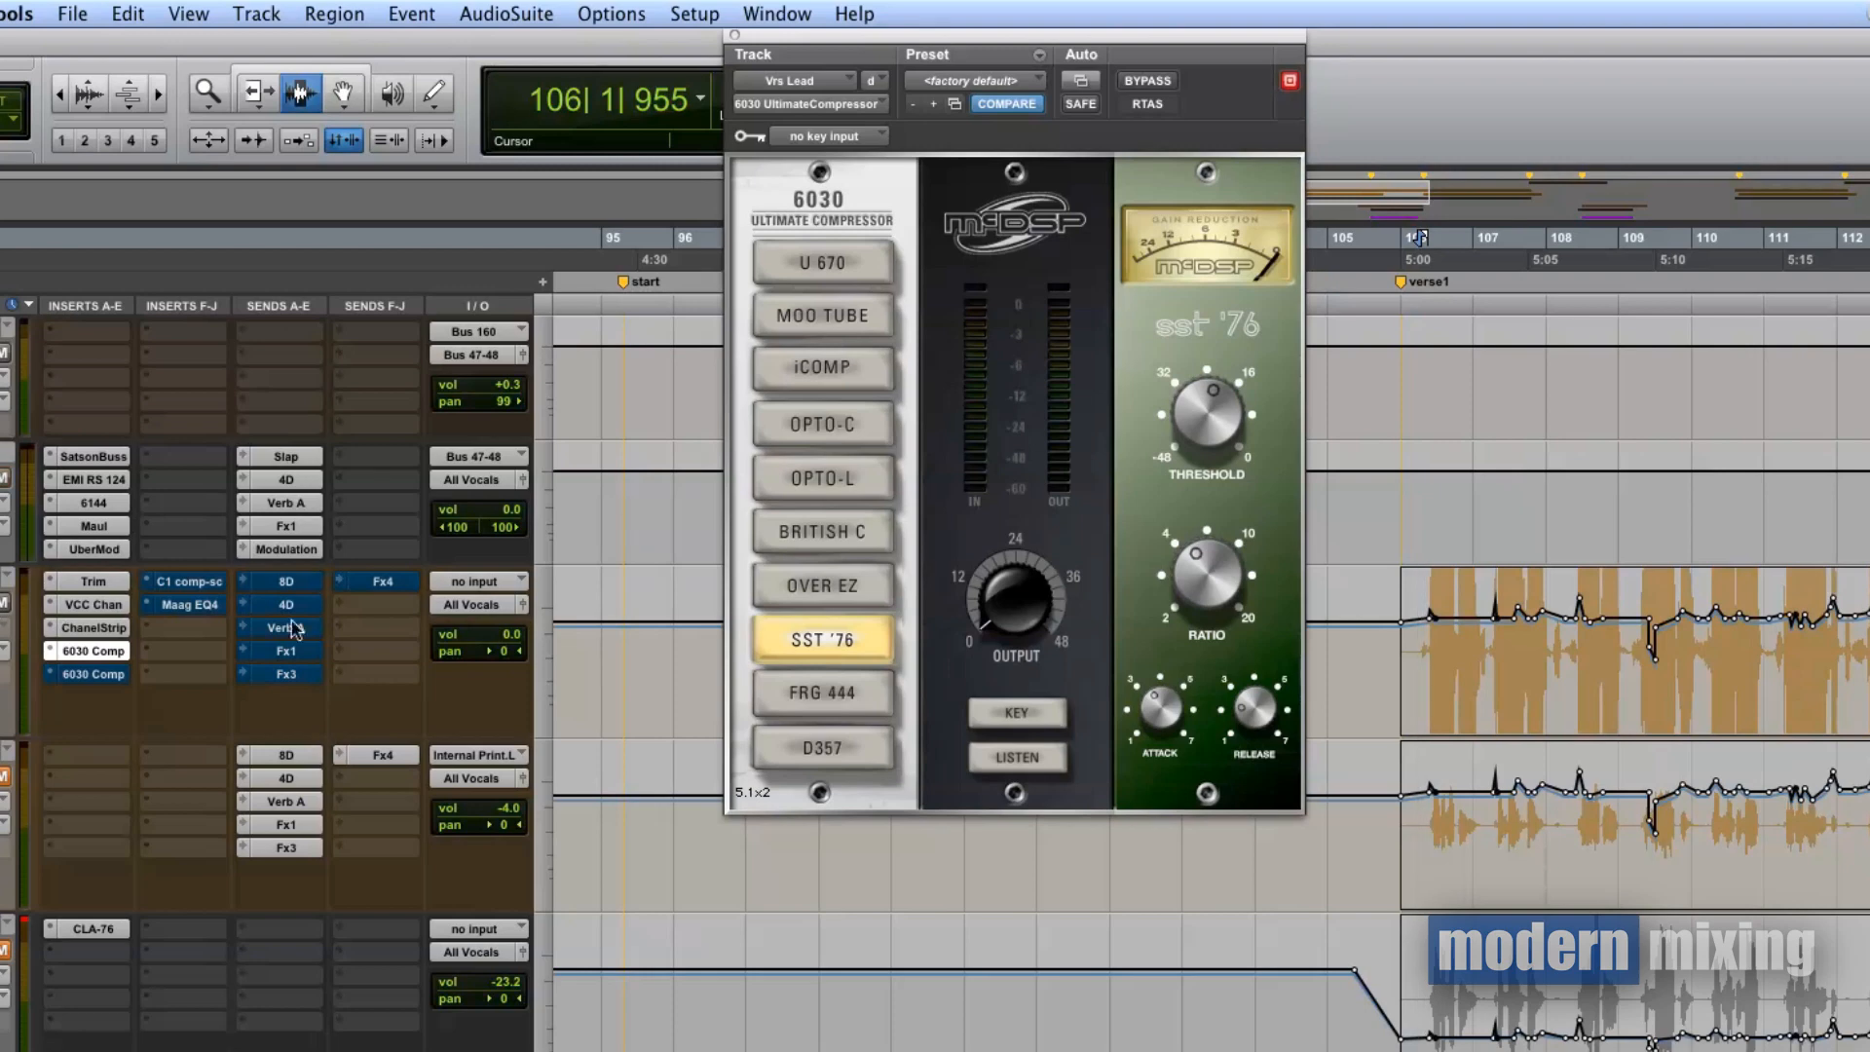
- Open the second 6030 compressor on Vrs Lead, set to OPTO-L, activate it and play verse 1 from 106|1|955
click(112, 678)
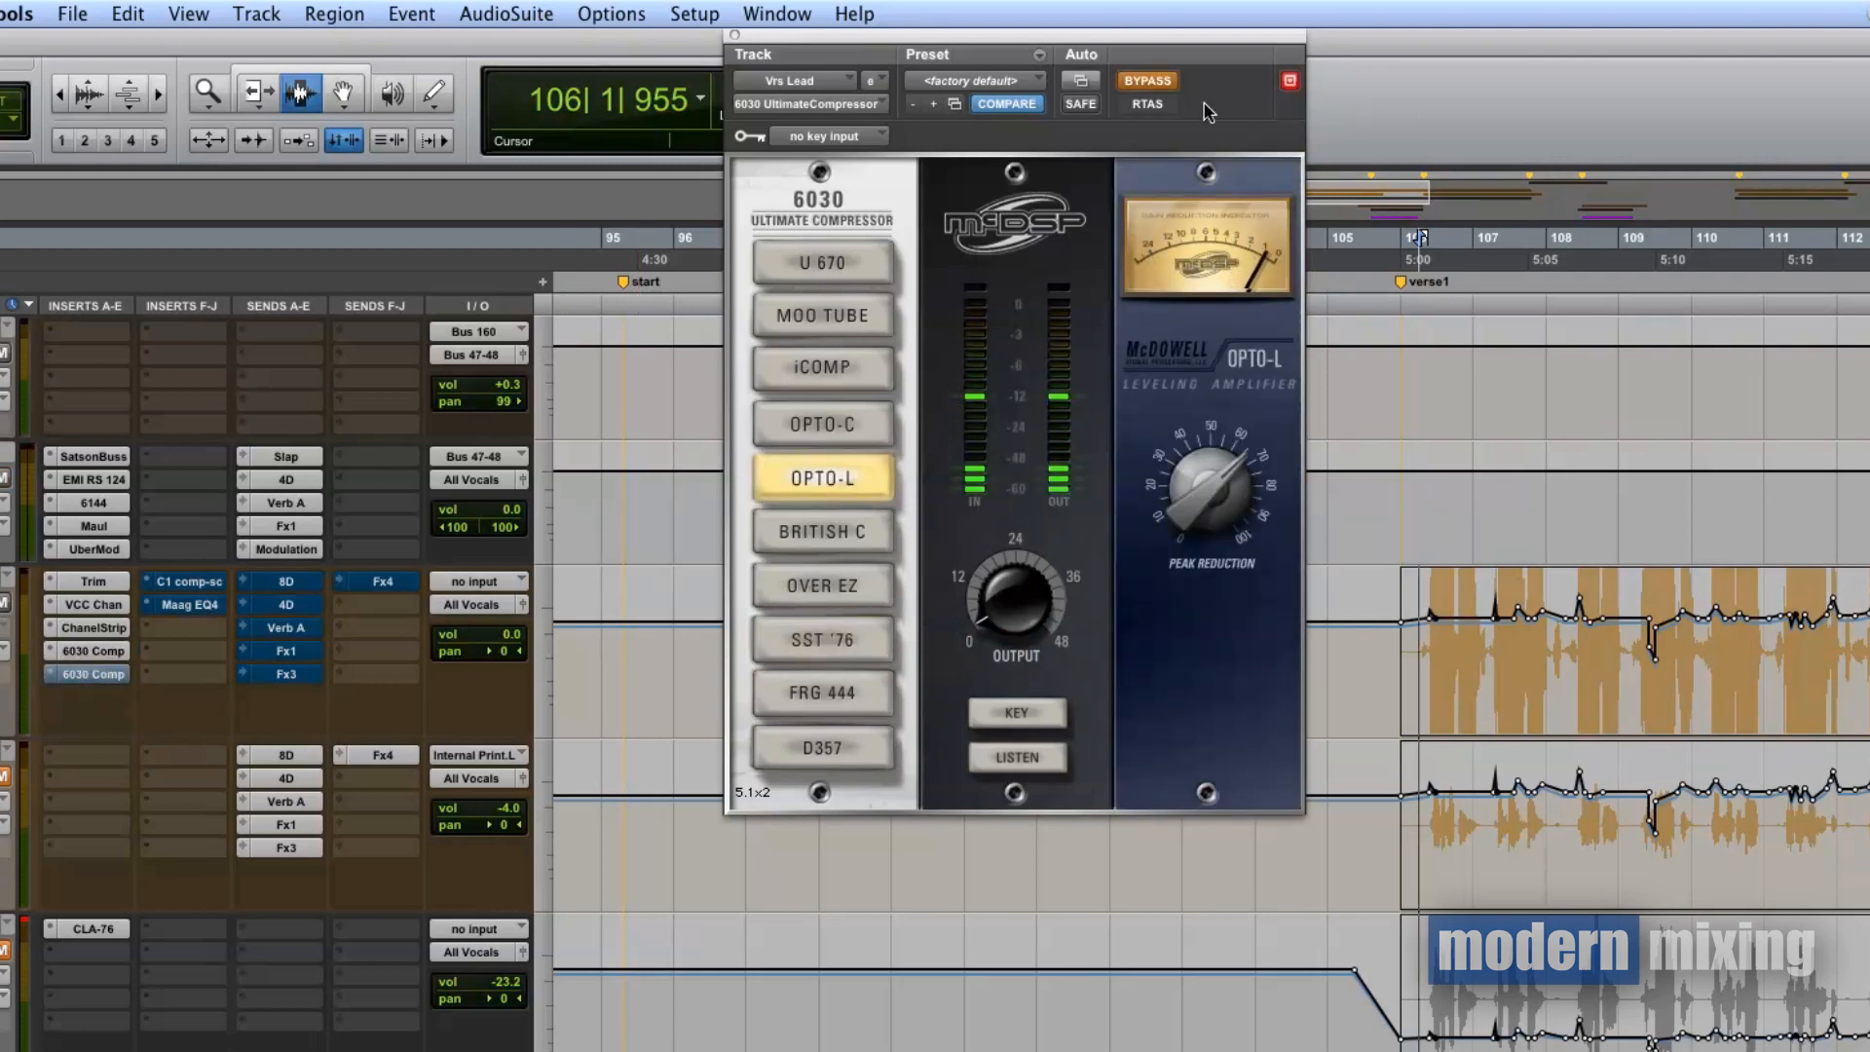
click(1149, 84)
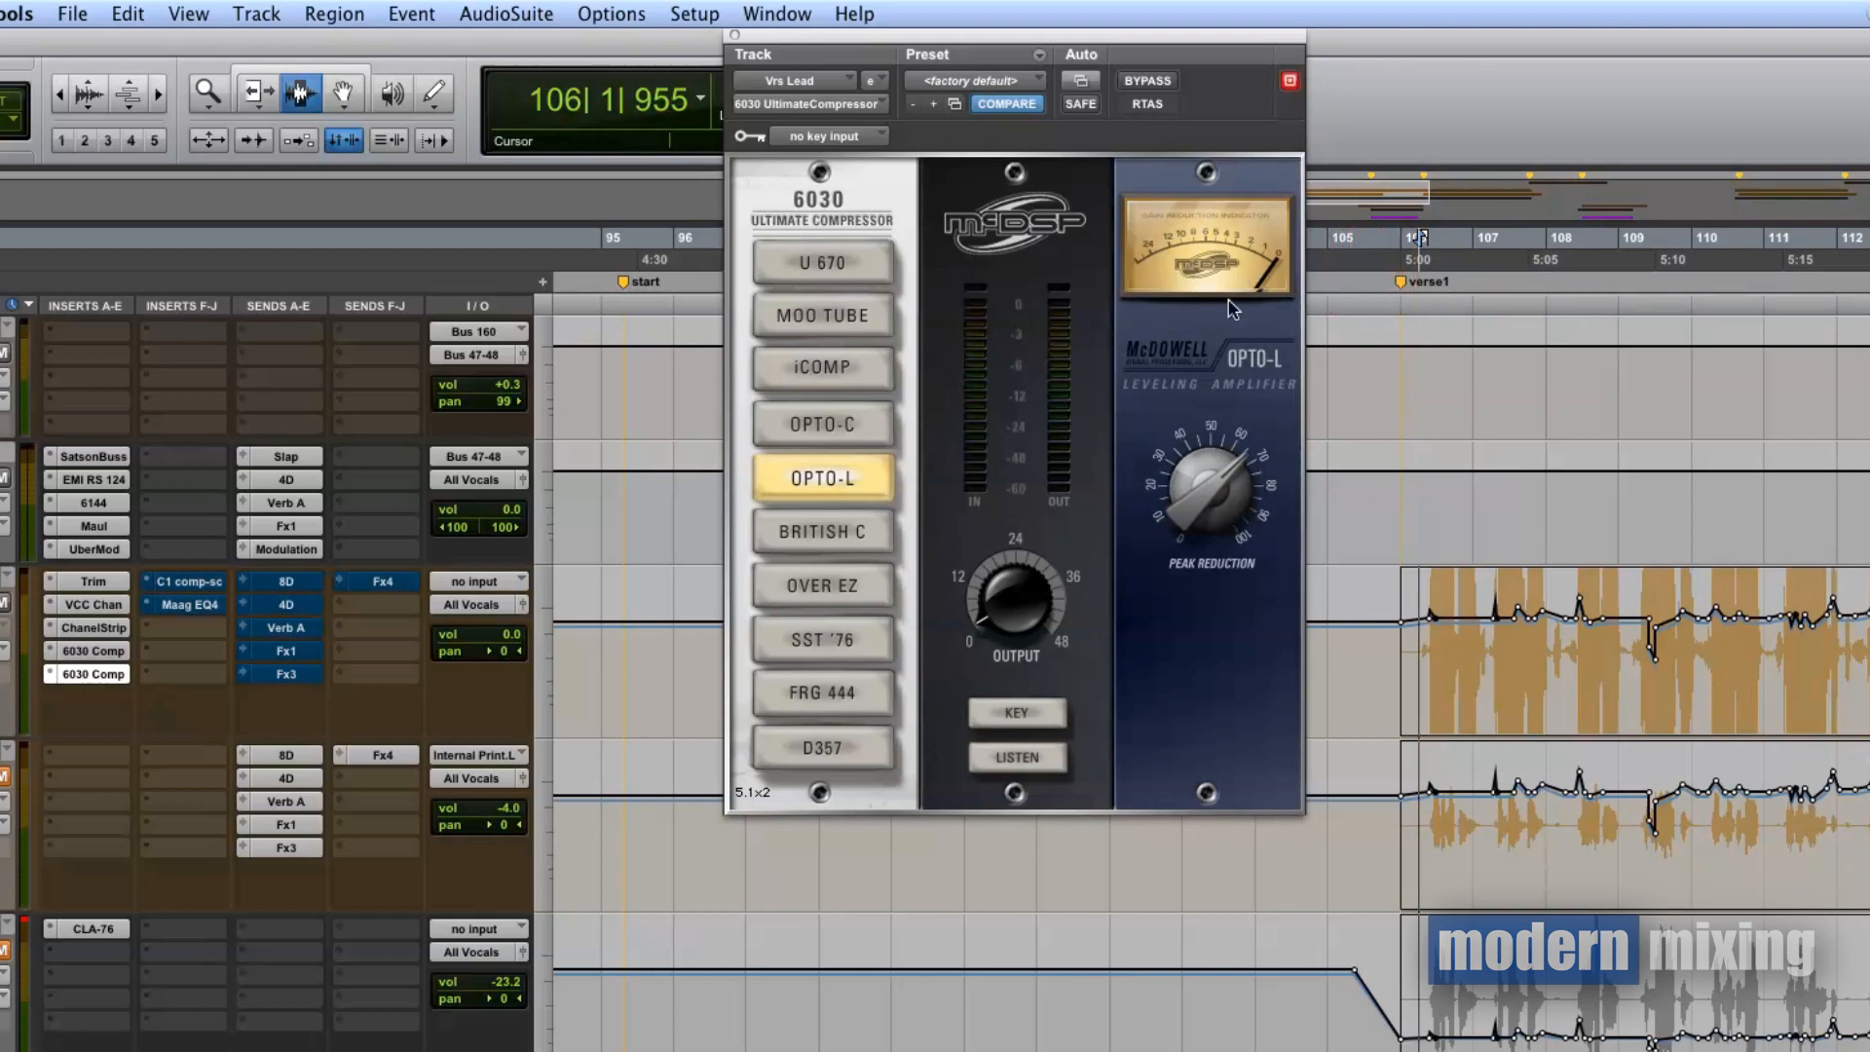
key(space)
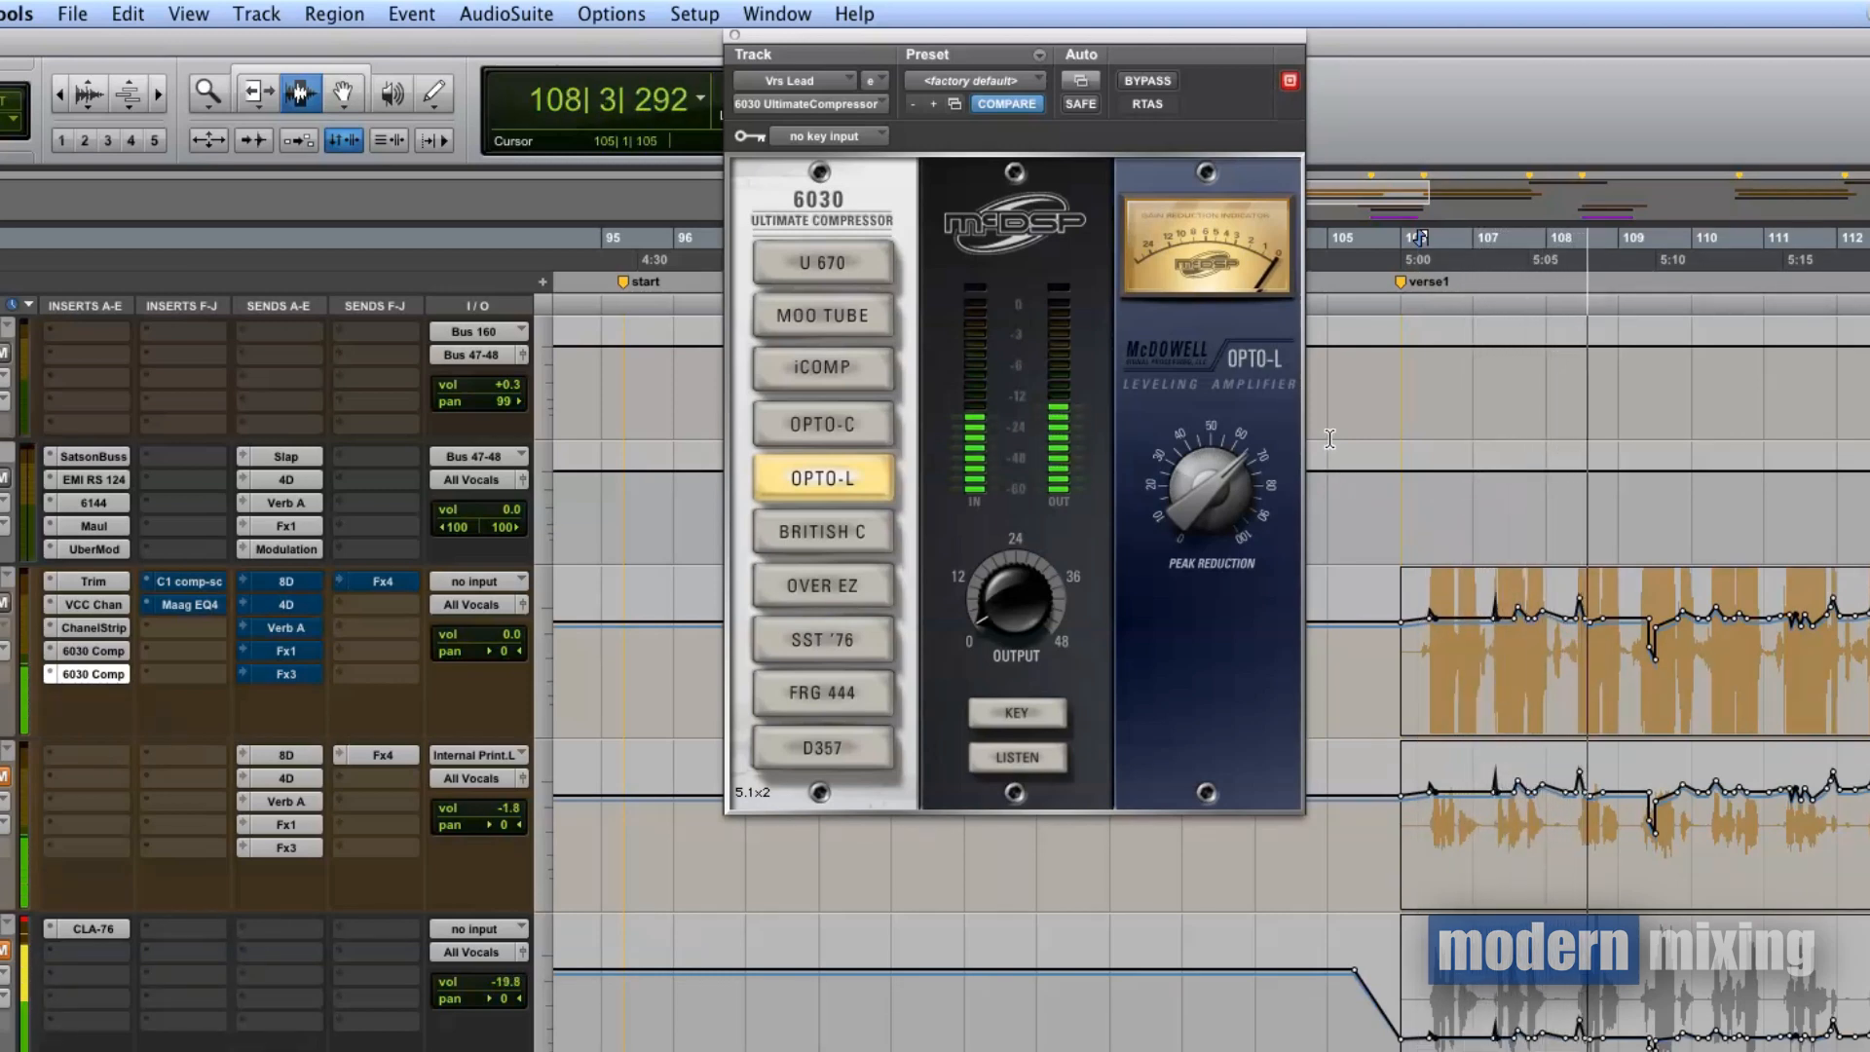
key(space)
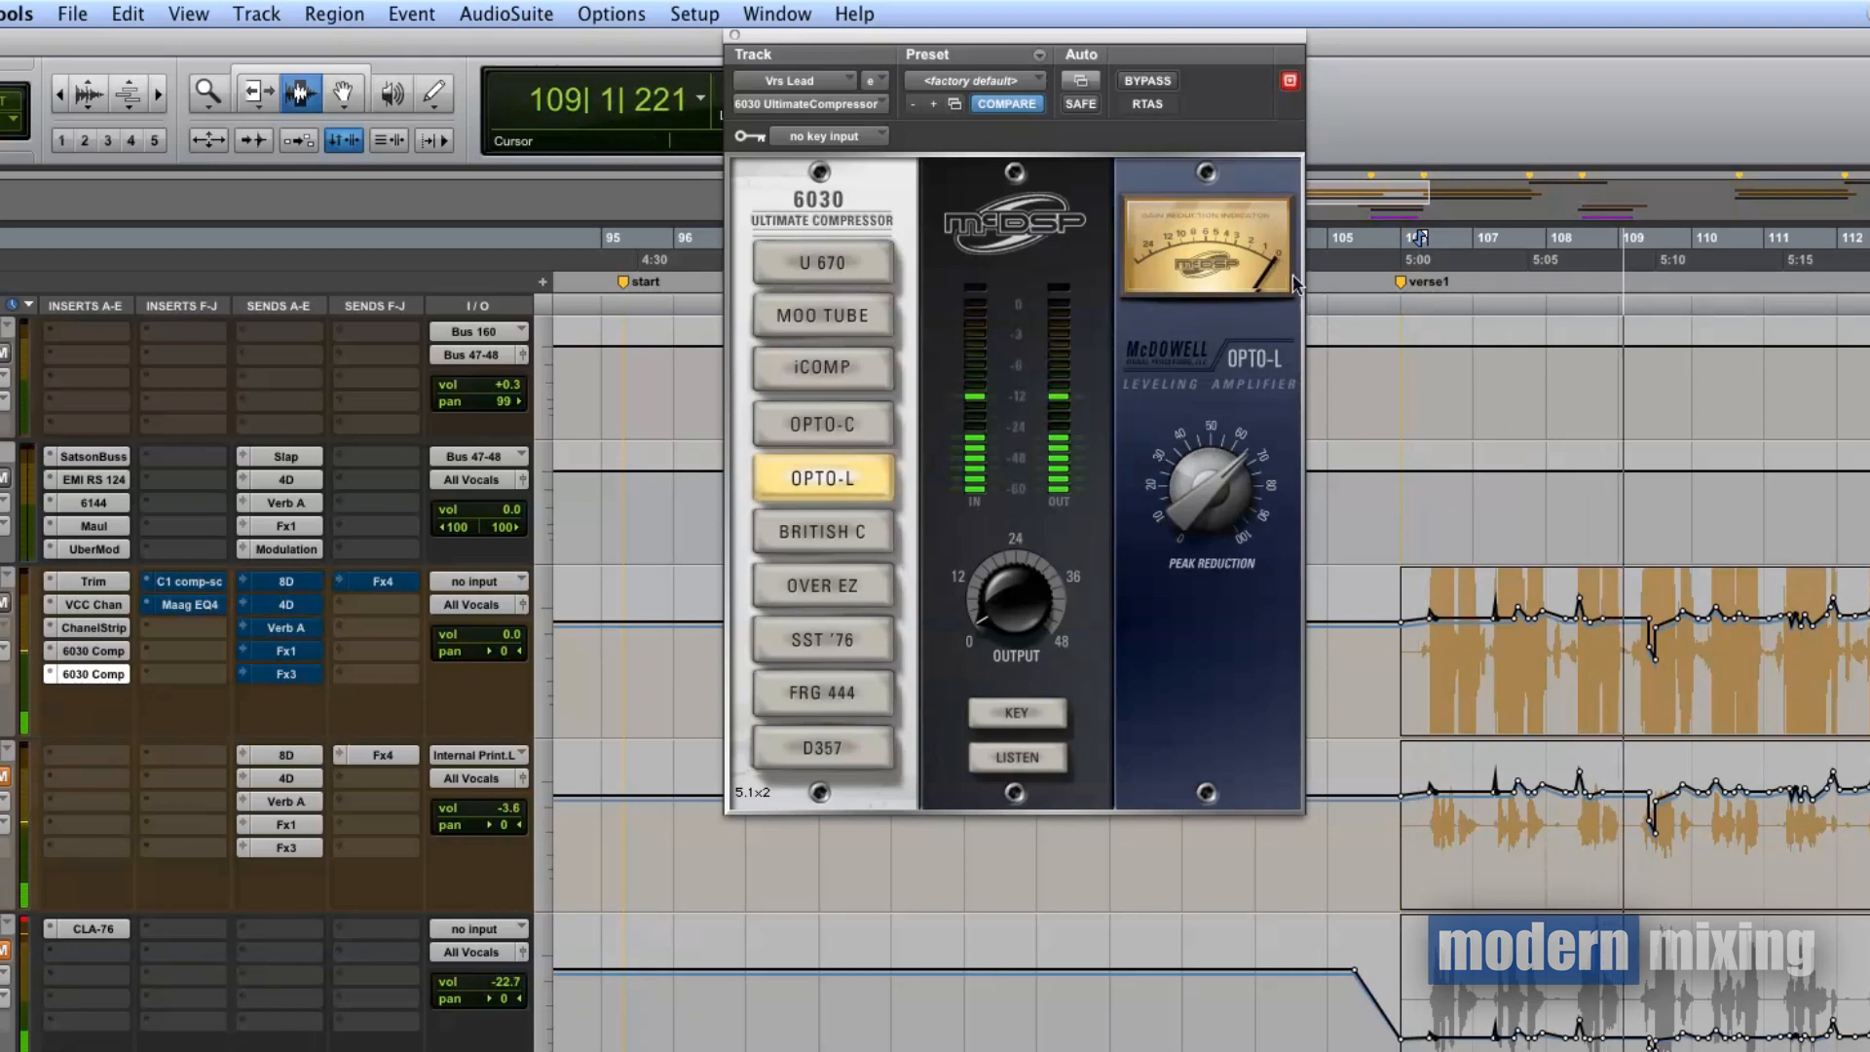
click(1383, 350)
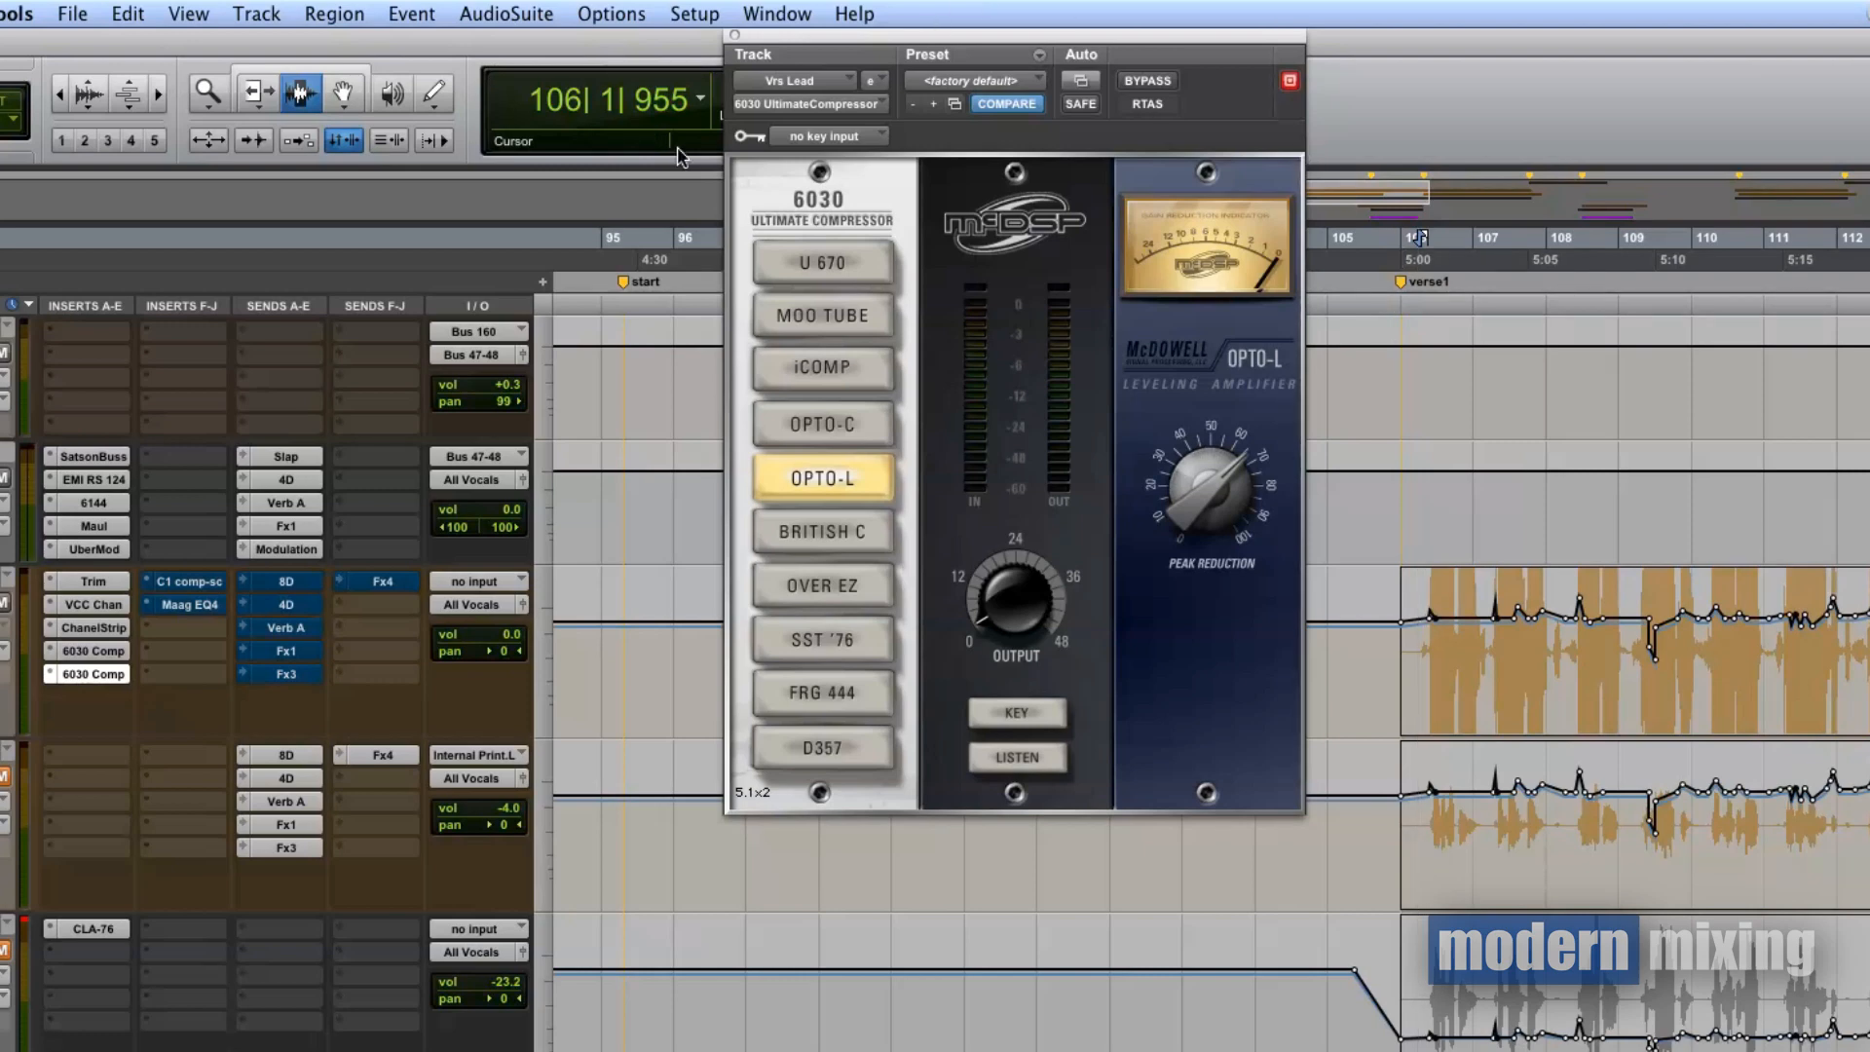
- Review the SST '76 and OPTO-L compressor settings on Vrs Lead side by side and close the plug-in window
drag(769, 37, 779, 56)
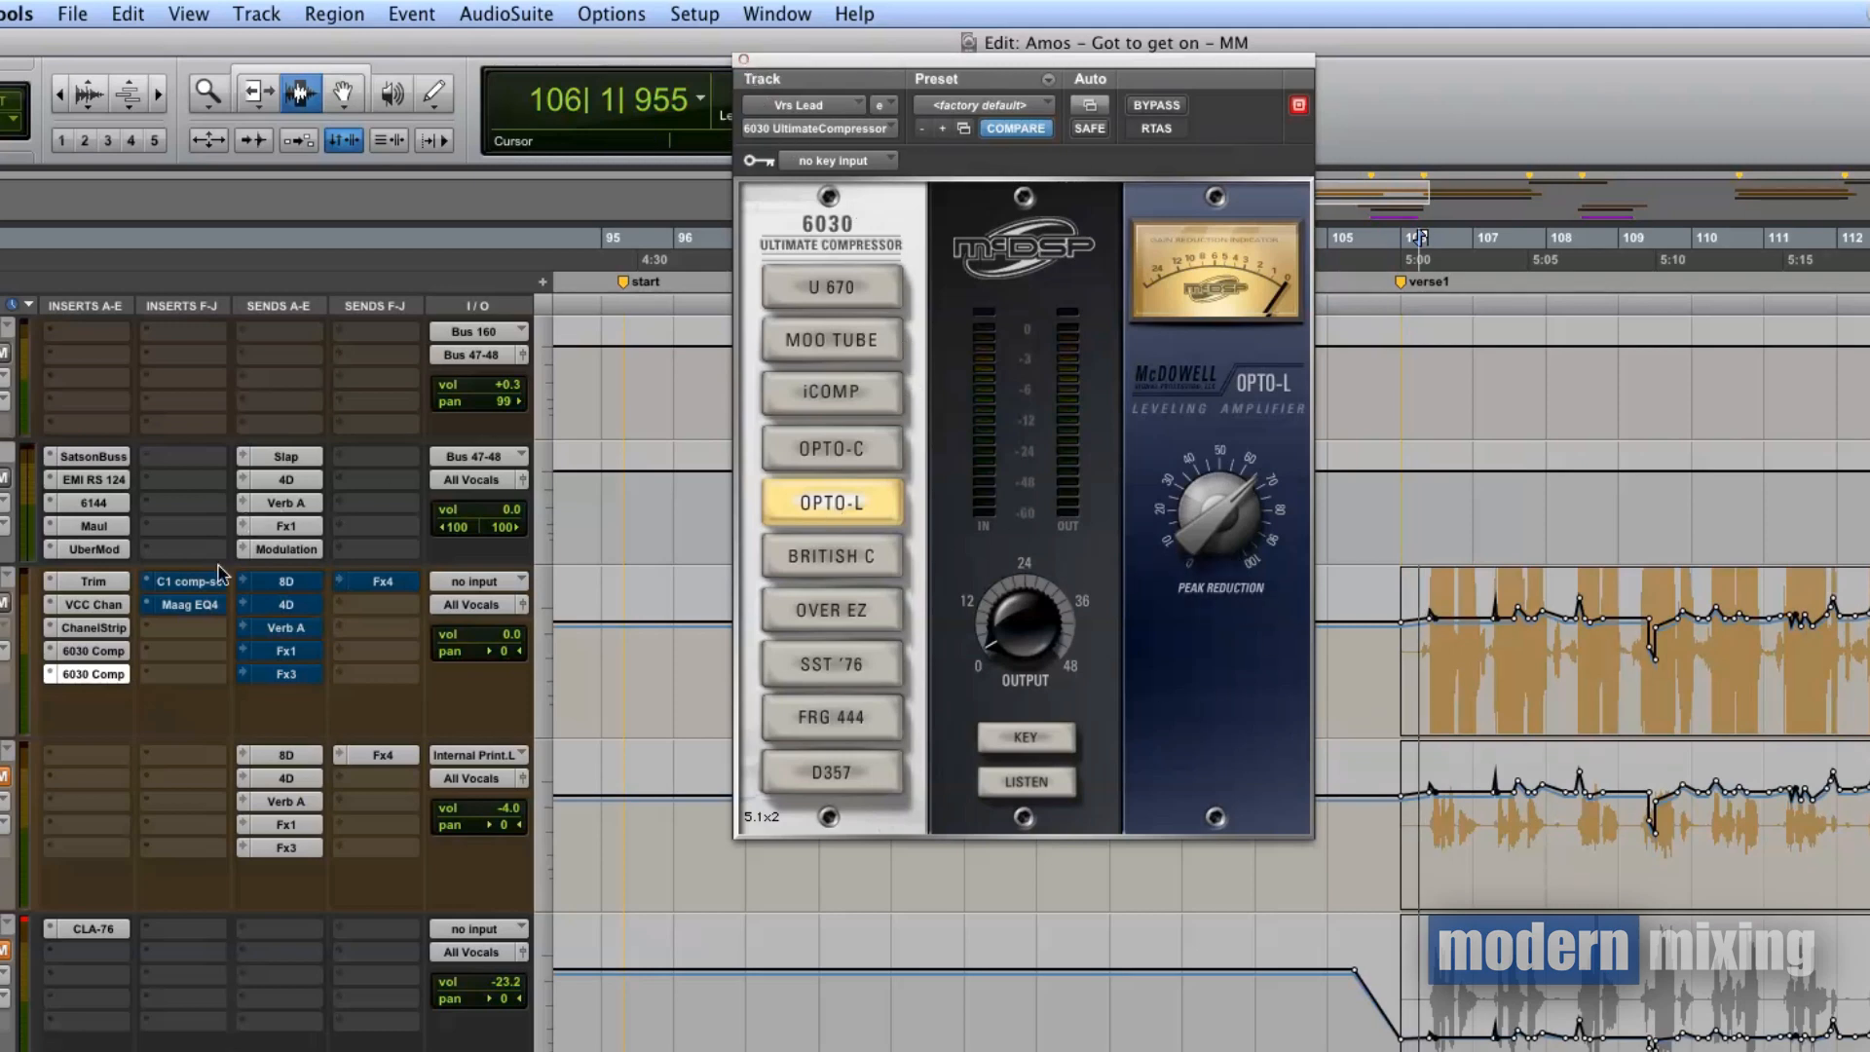
click(112, 653)
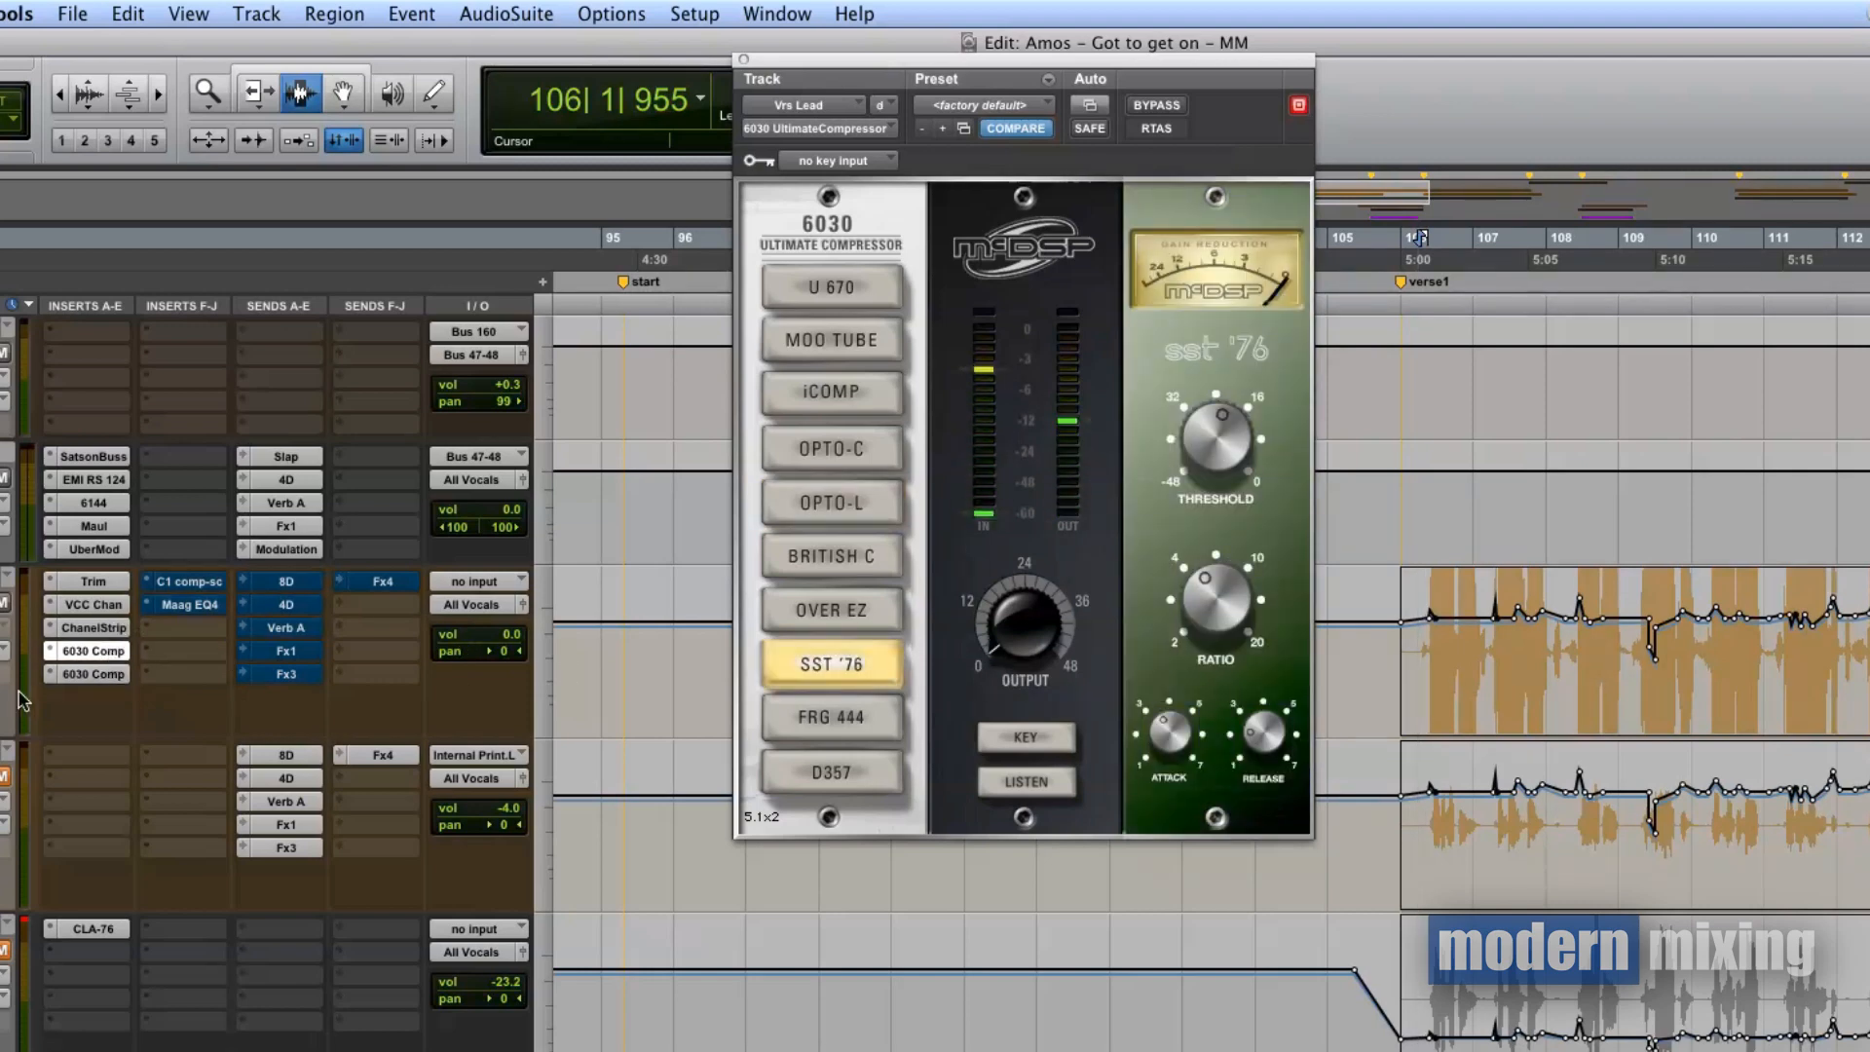
click(86, 675)
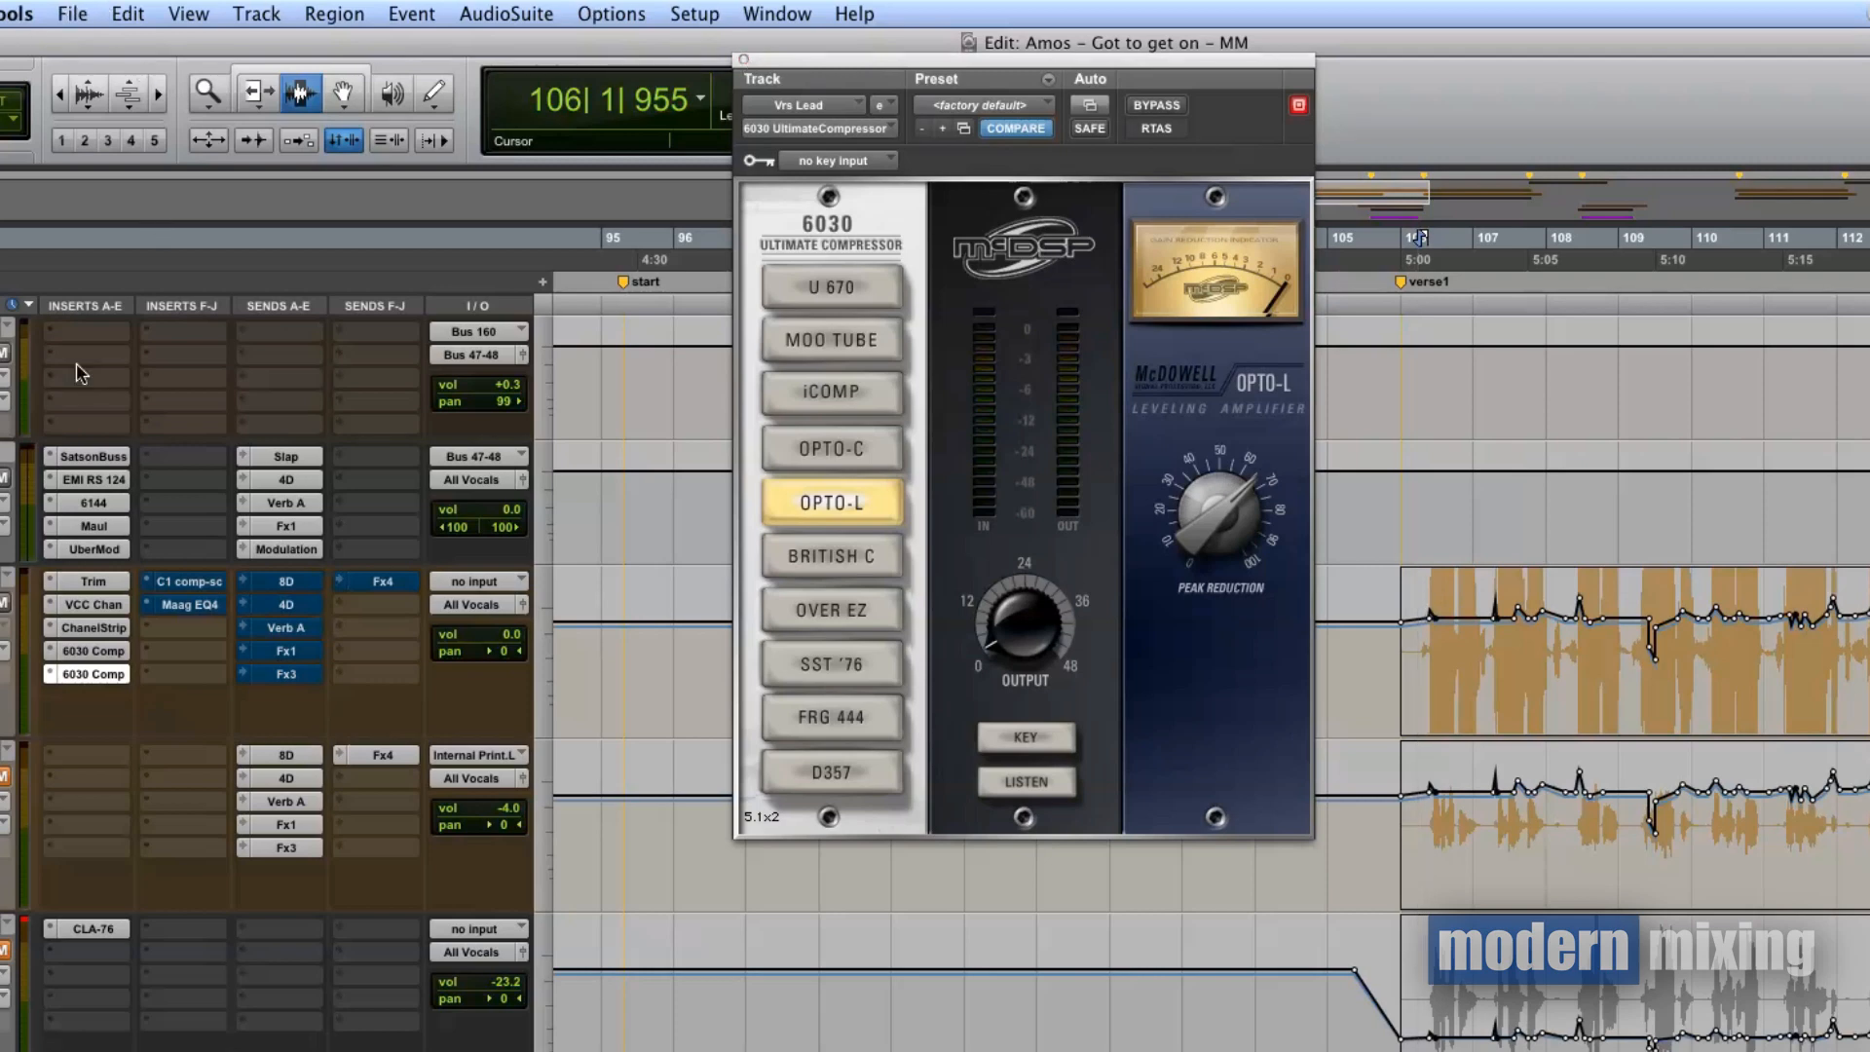
click(745, 59)
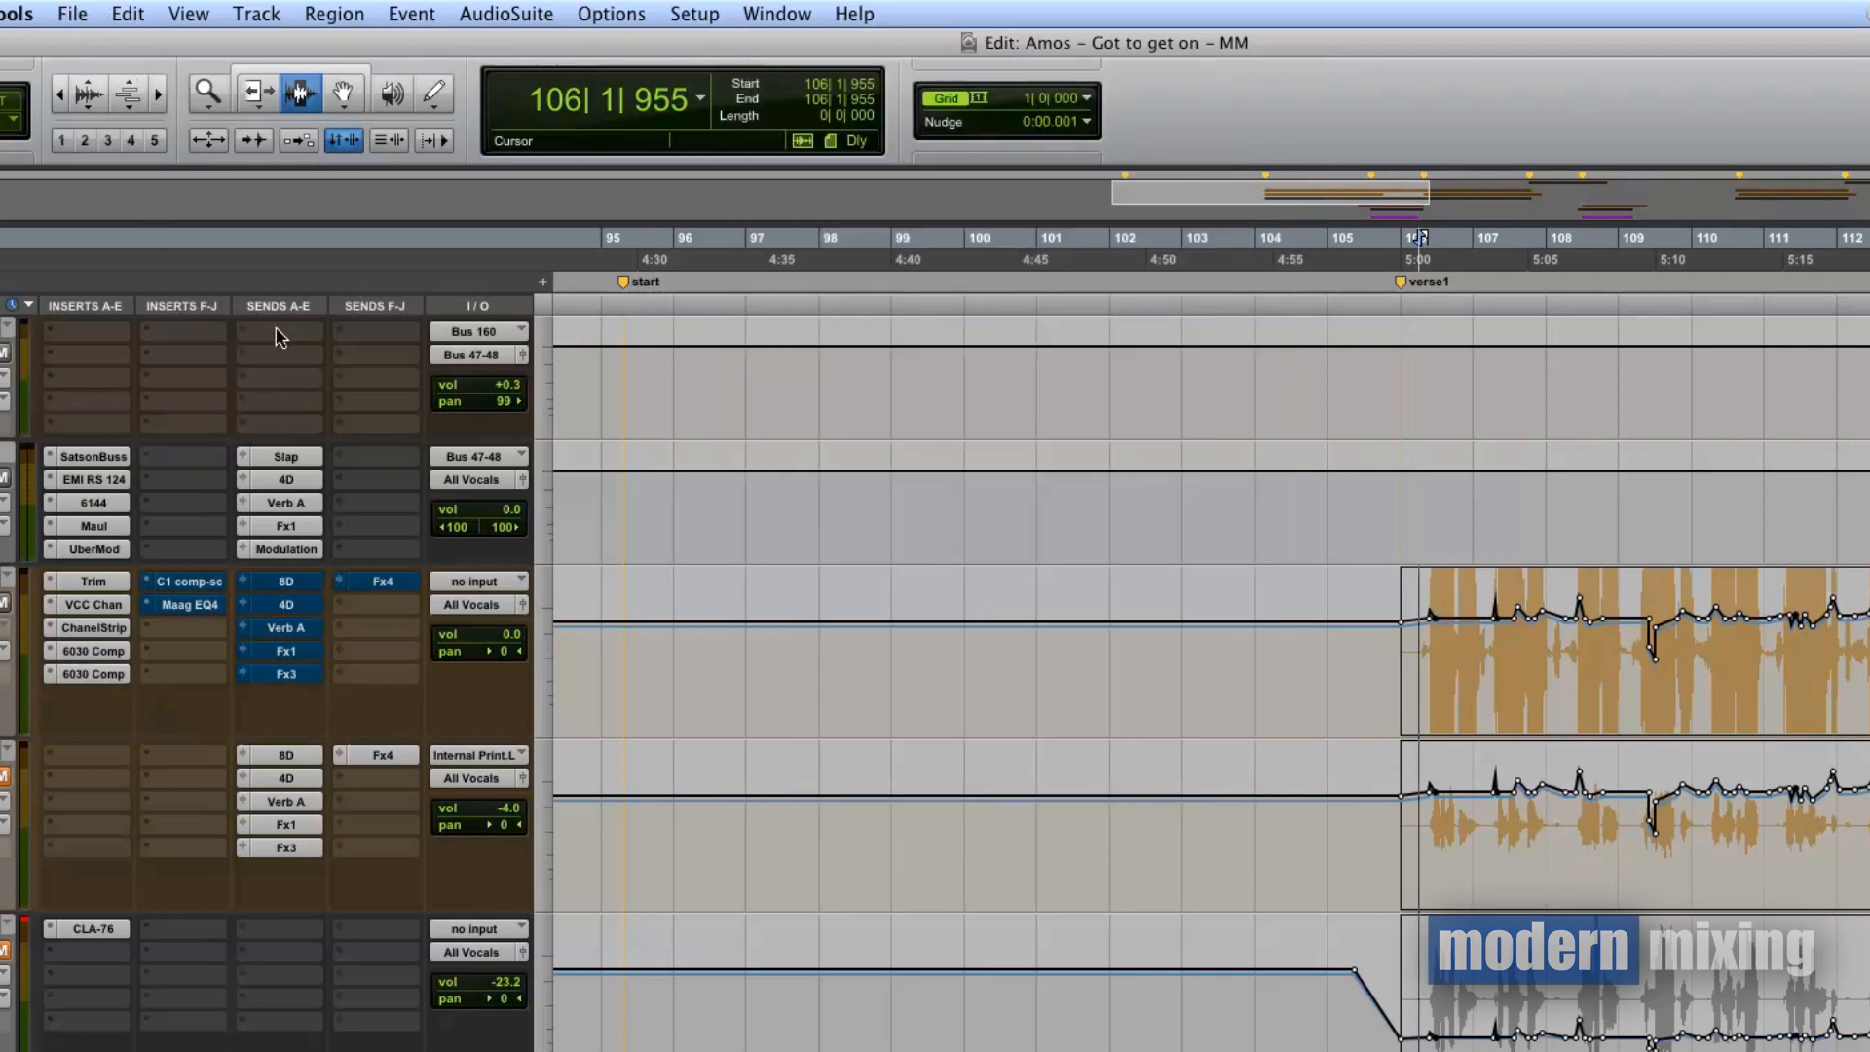
- Open the C1 comp-sc insert on Vrs Lead and play verse 1 from 106|1|955 with it bypassed
click(190, 582)
click(1182, 109)
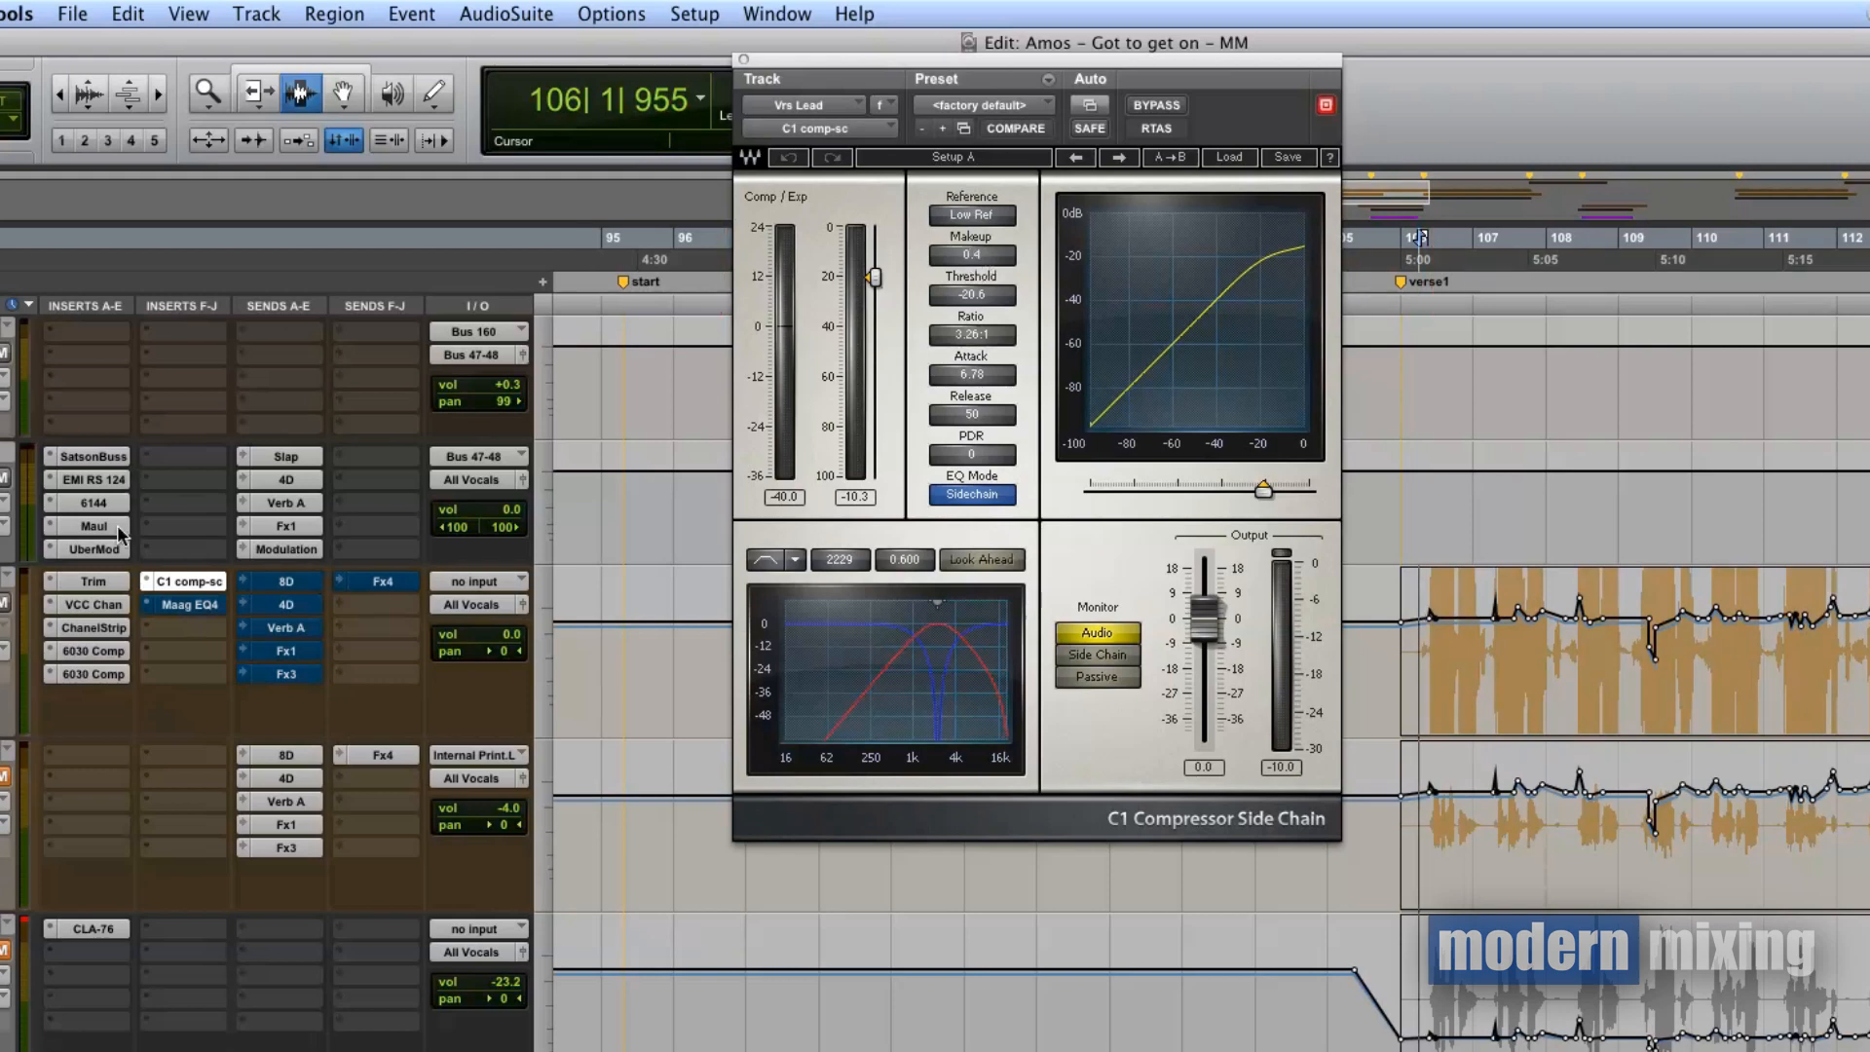
super+click(194, 583)
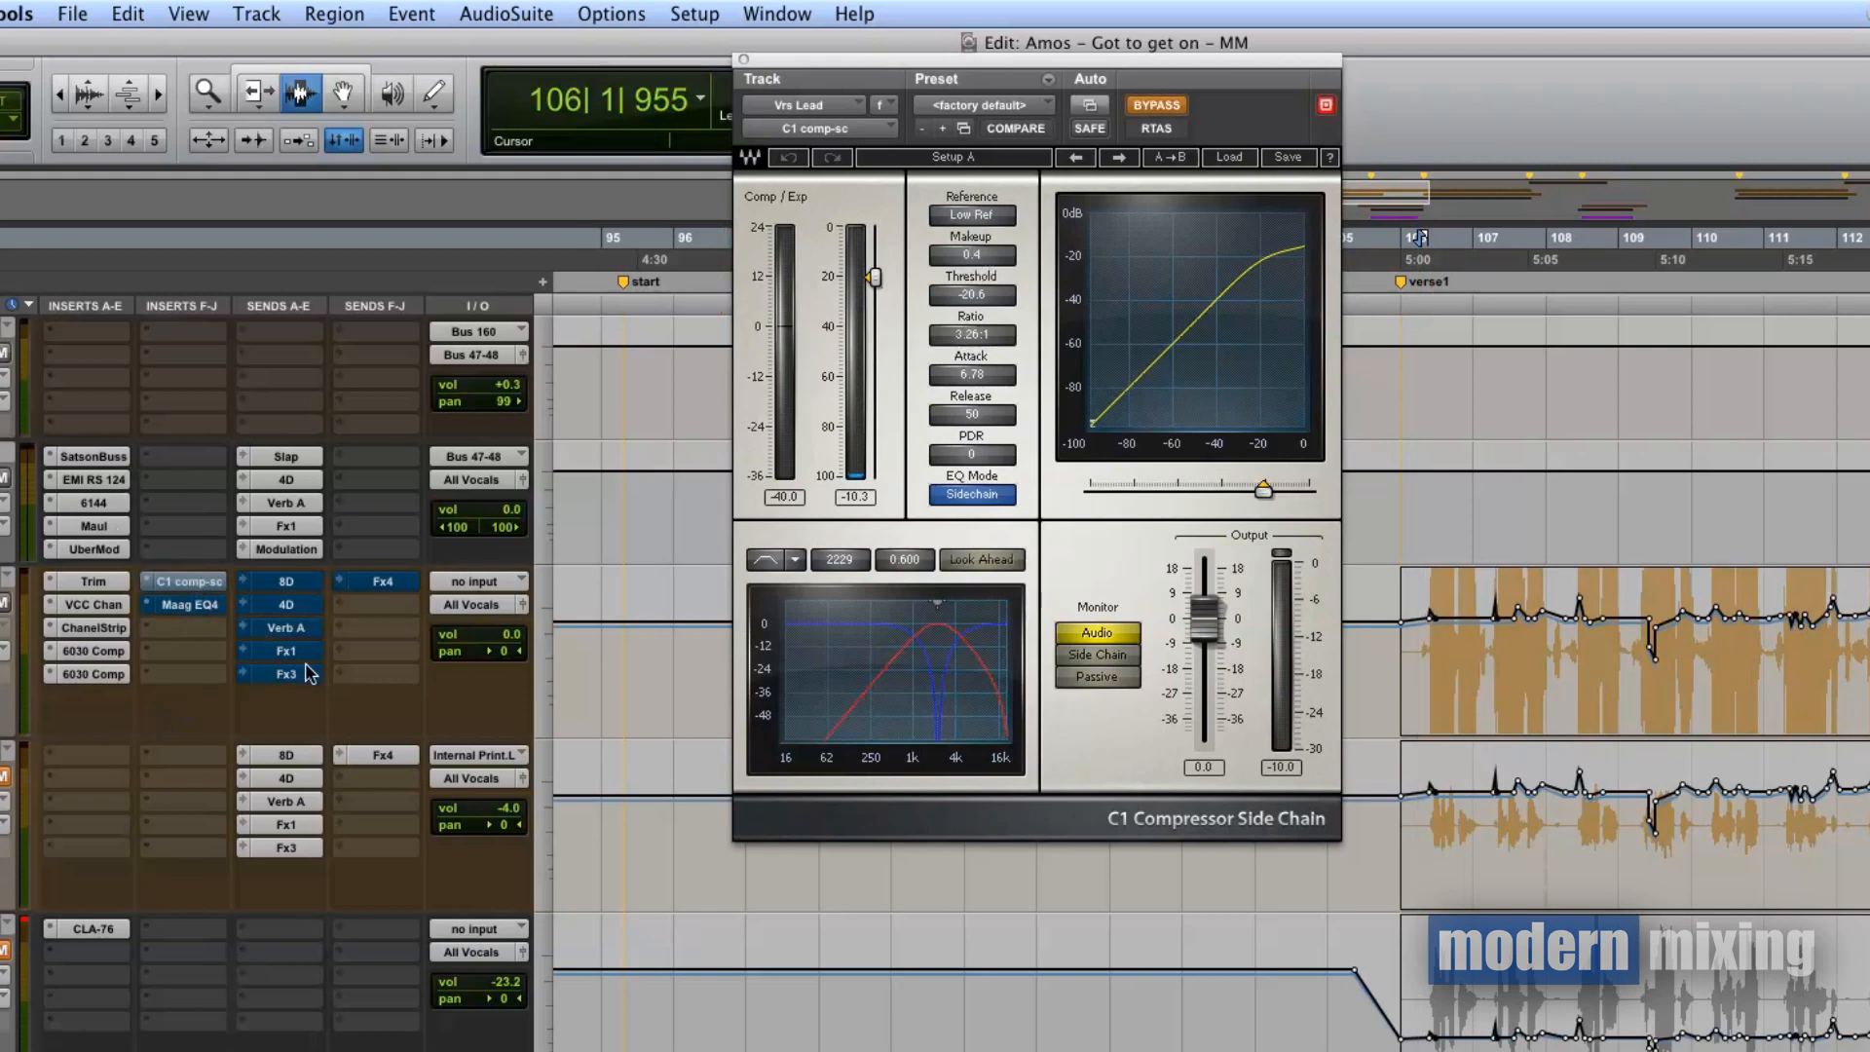
key(space)
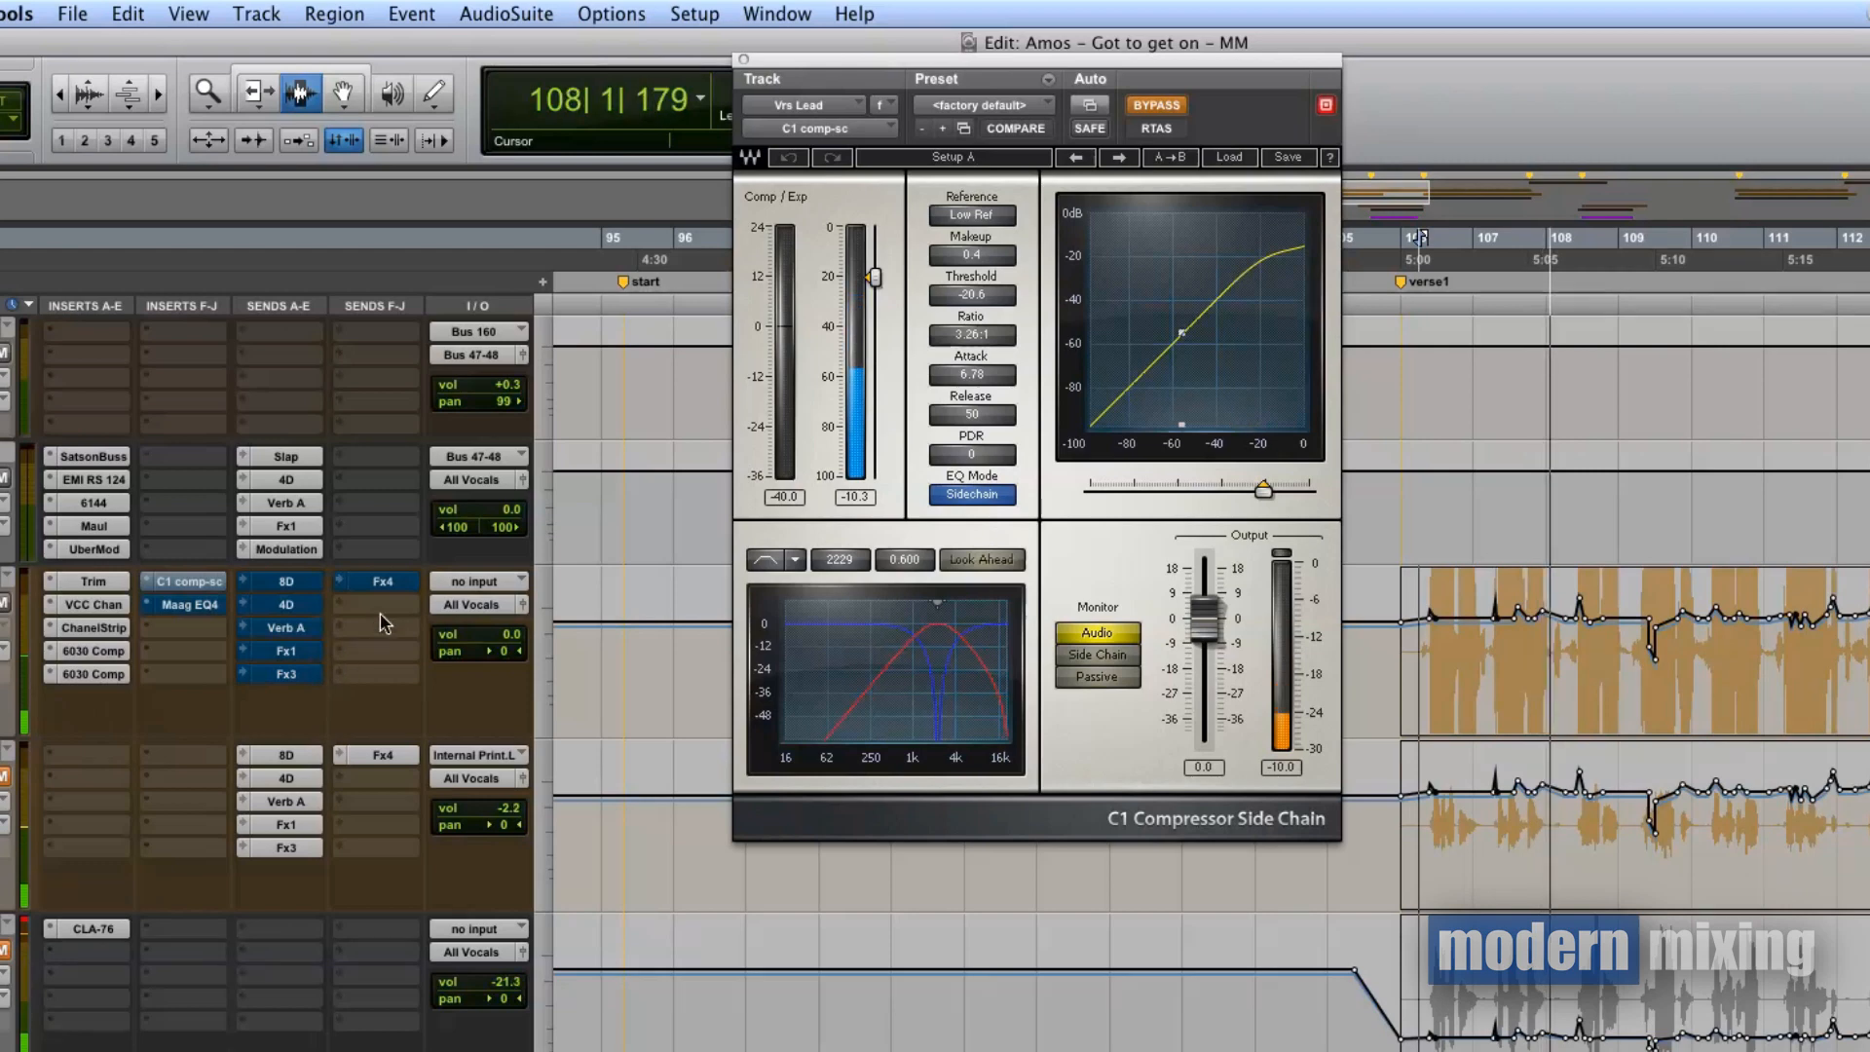
key(space)
- Take the C1 comp-sc out of bypass and replay the same verse 1 passage
click(1157, 102)
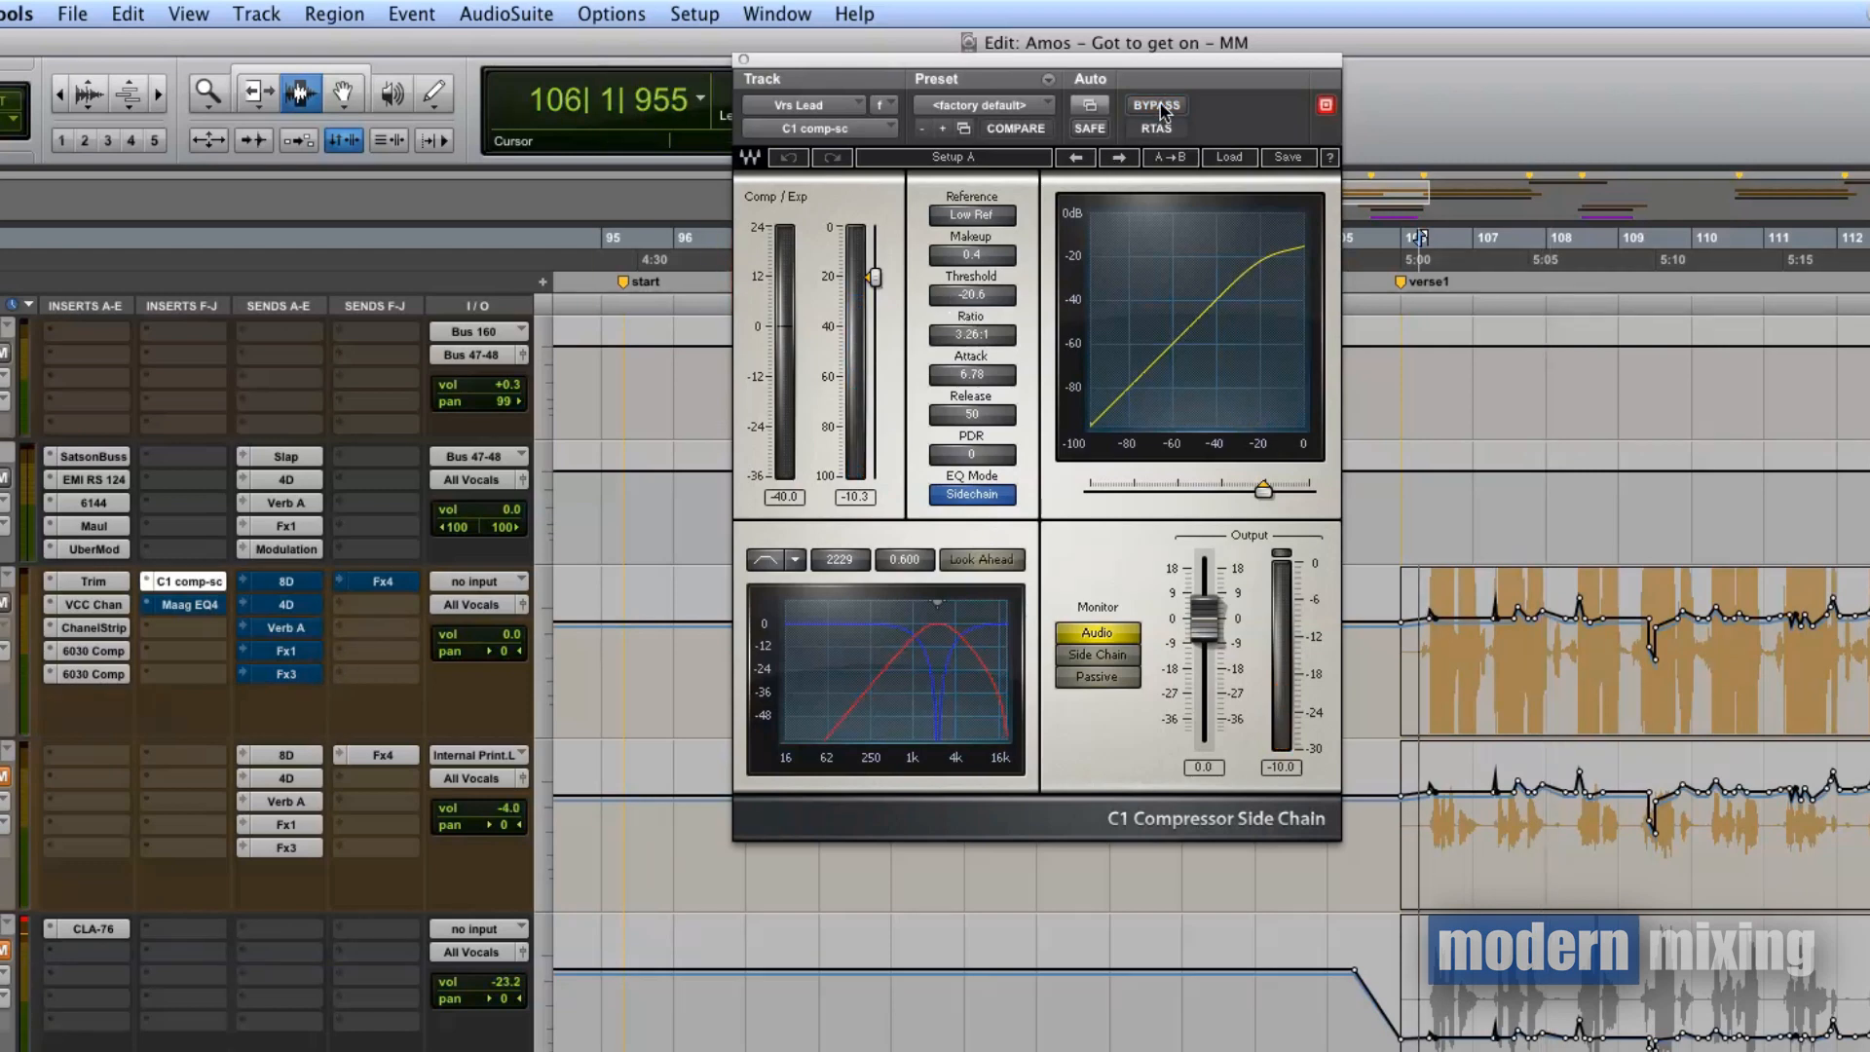
key(space)
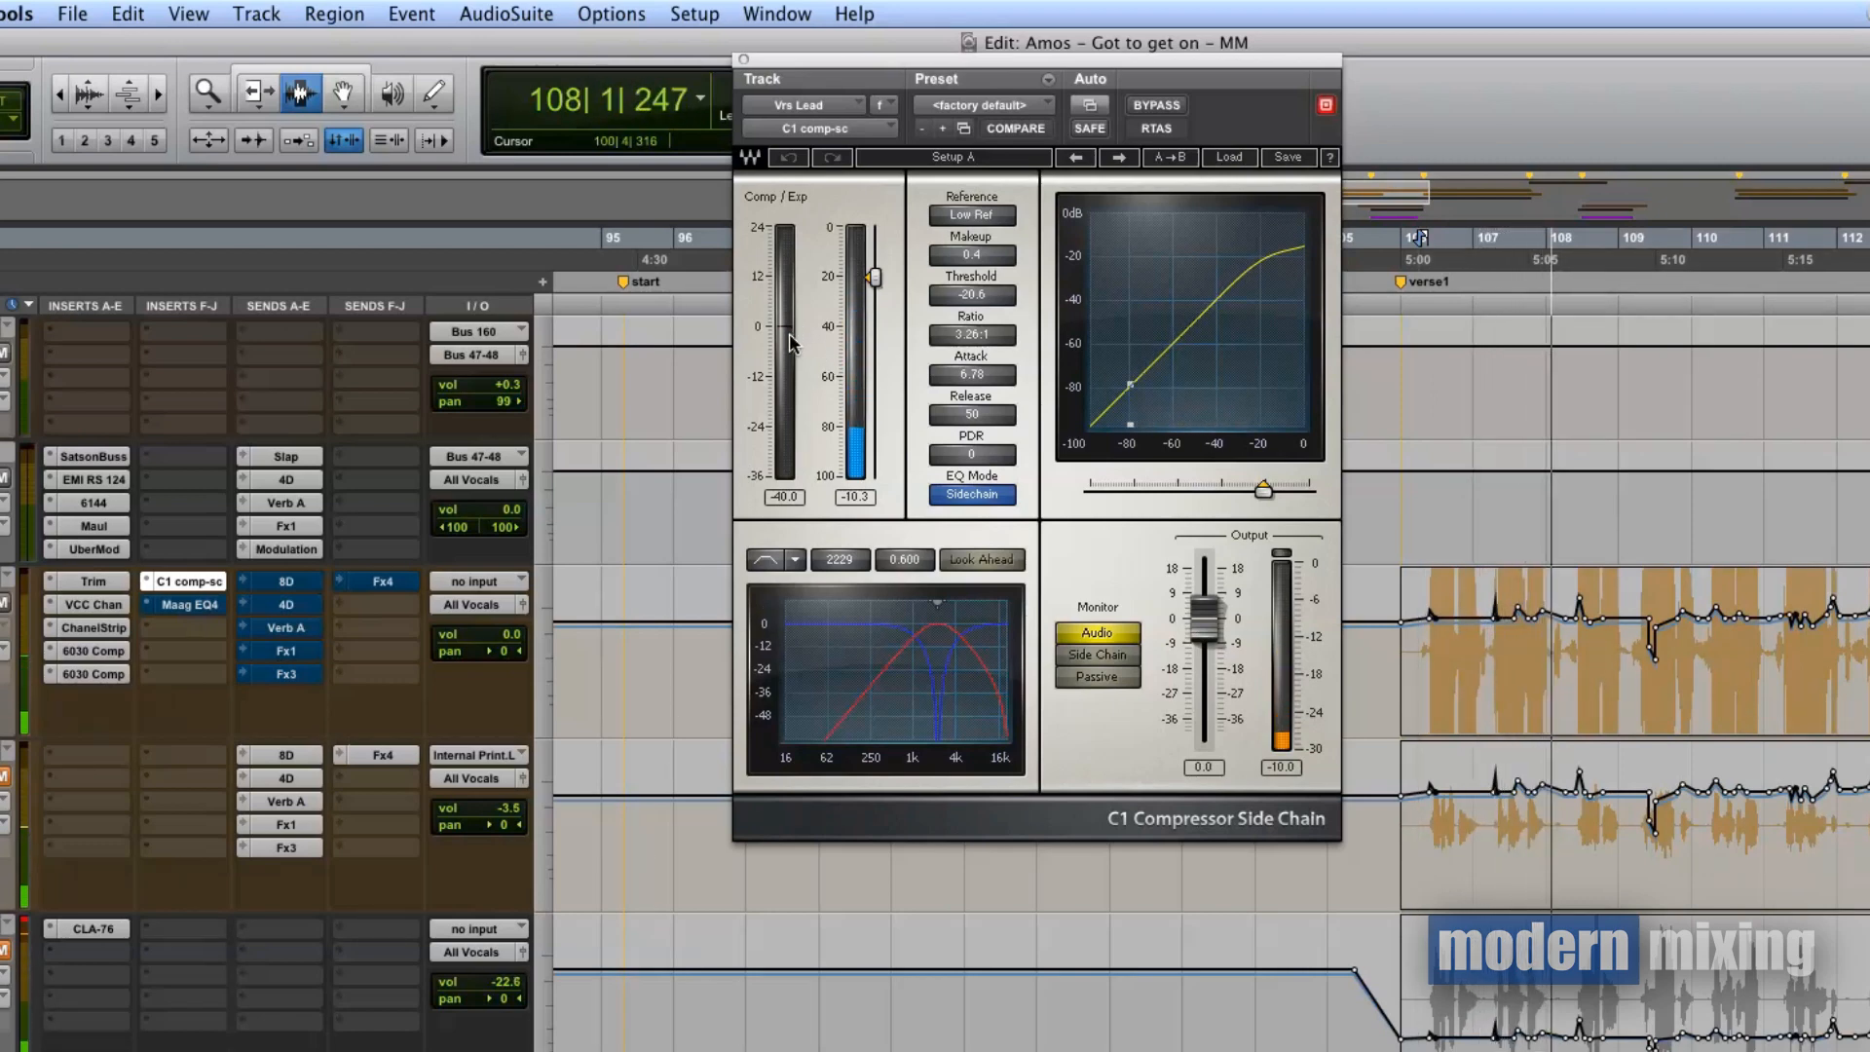
key(space)
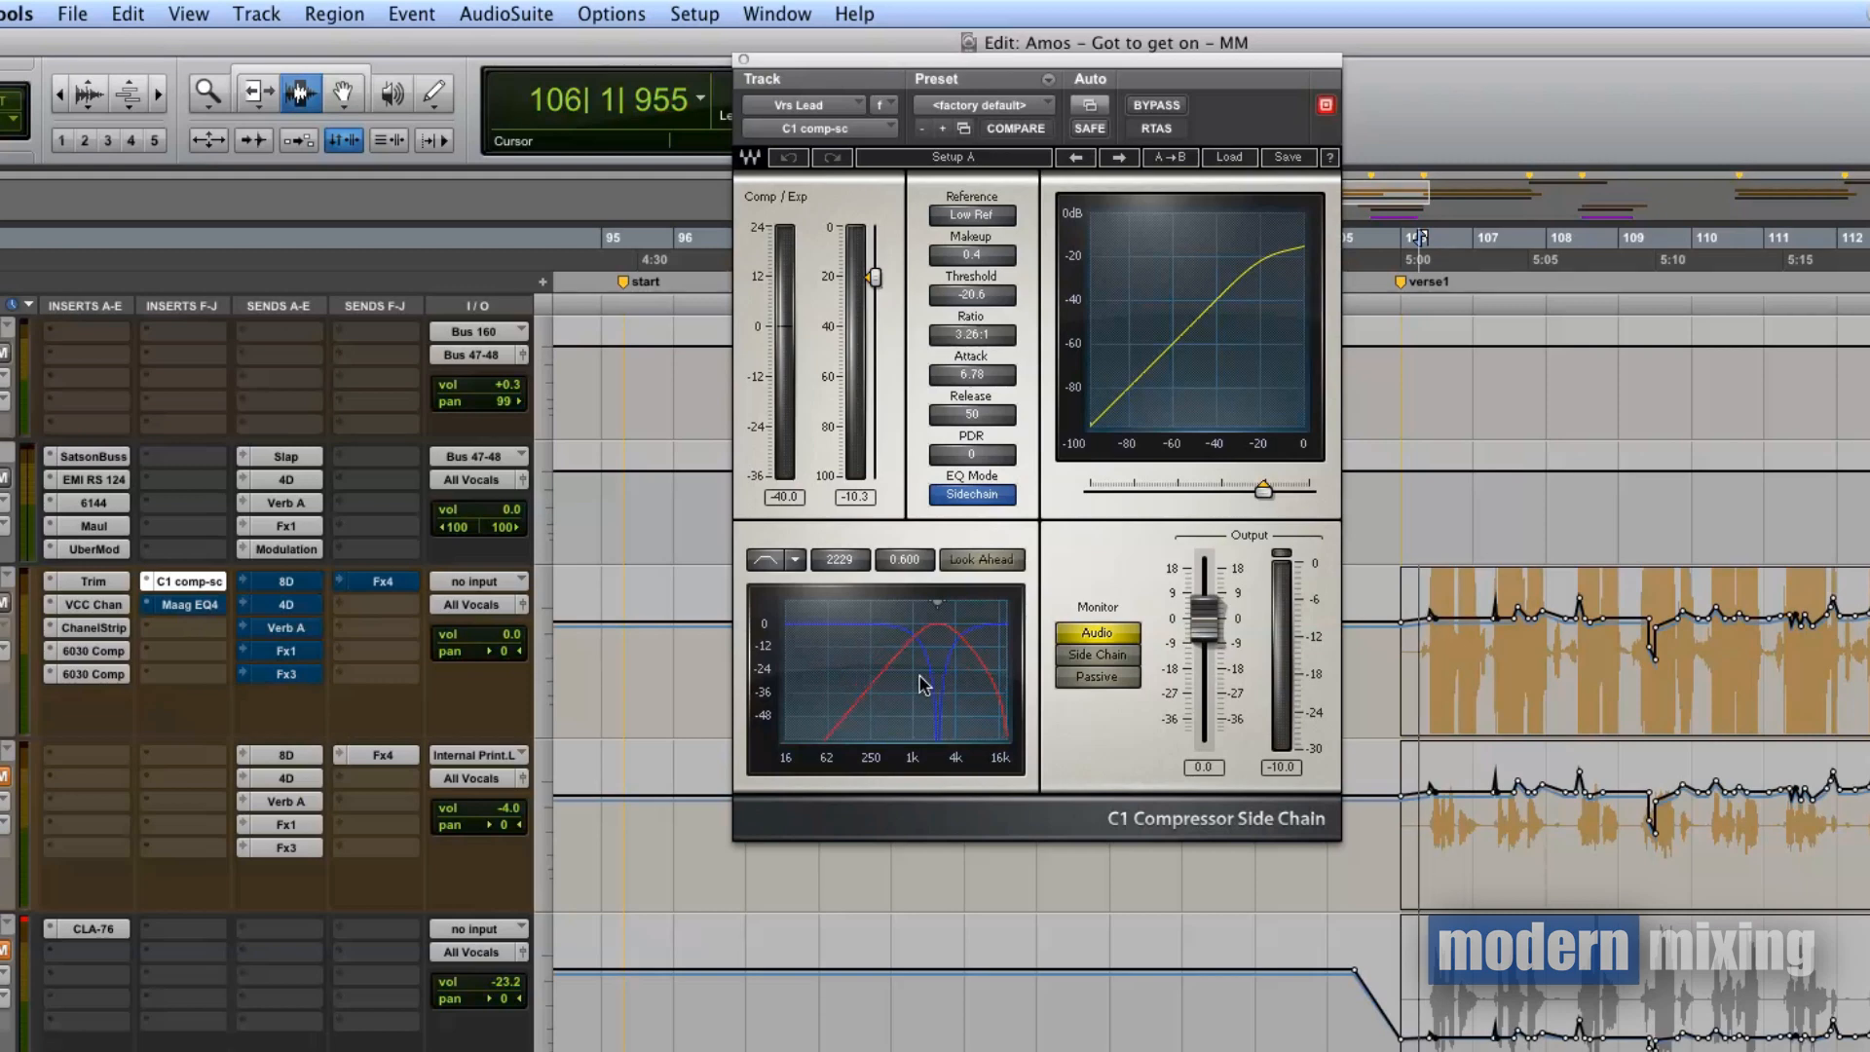
- Monitor the C1 comp-sc side-chain signal while playing verse 1 from 106|1|955, and restore audio monitoring
click(1110, 654)
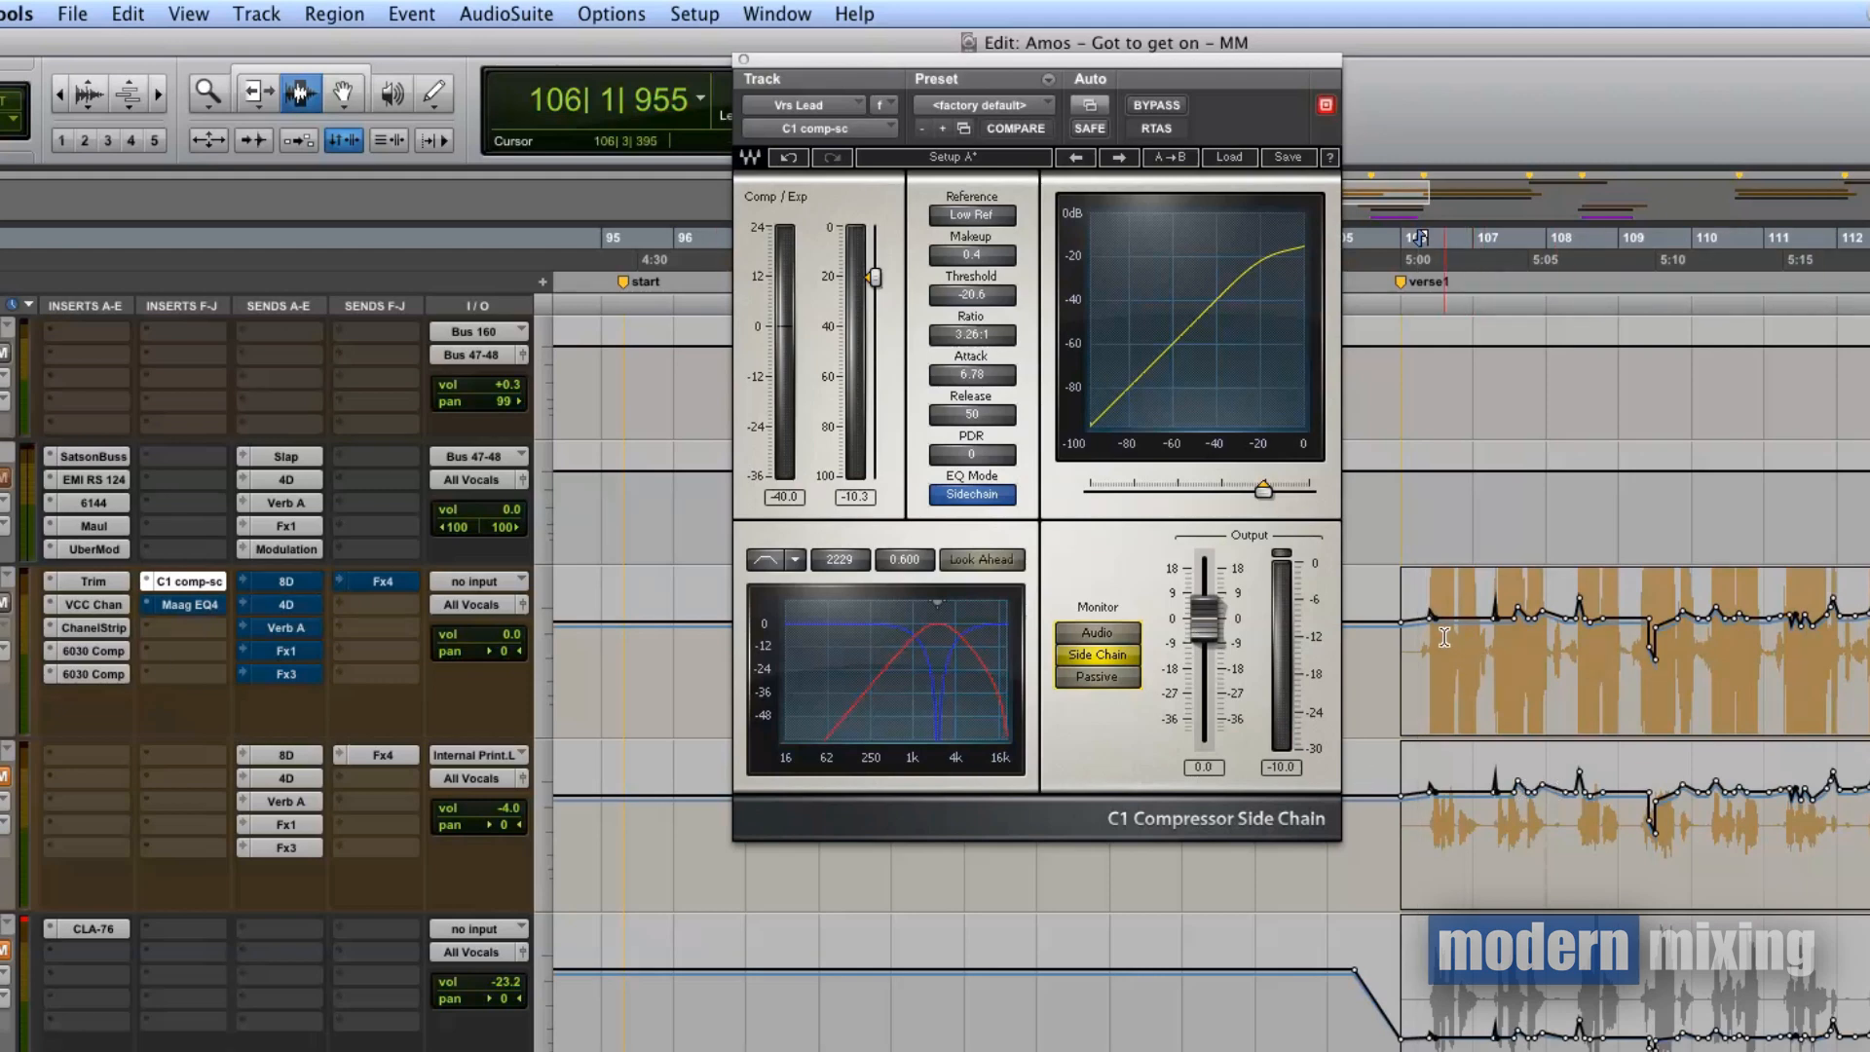
key(space)
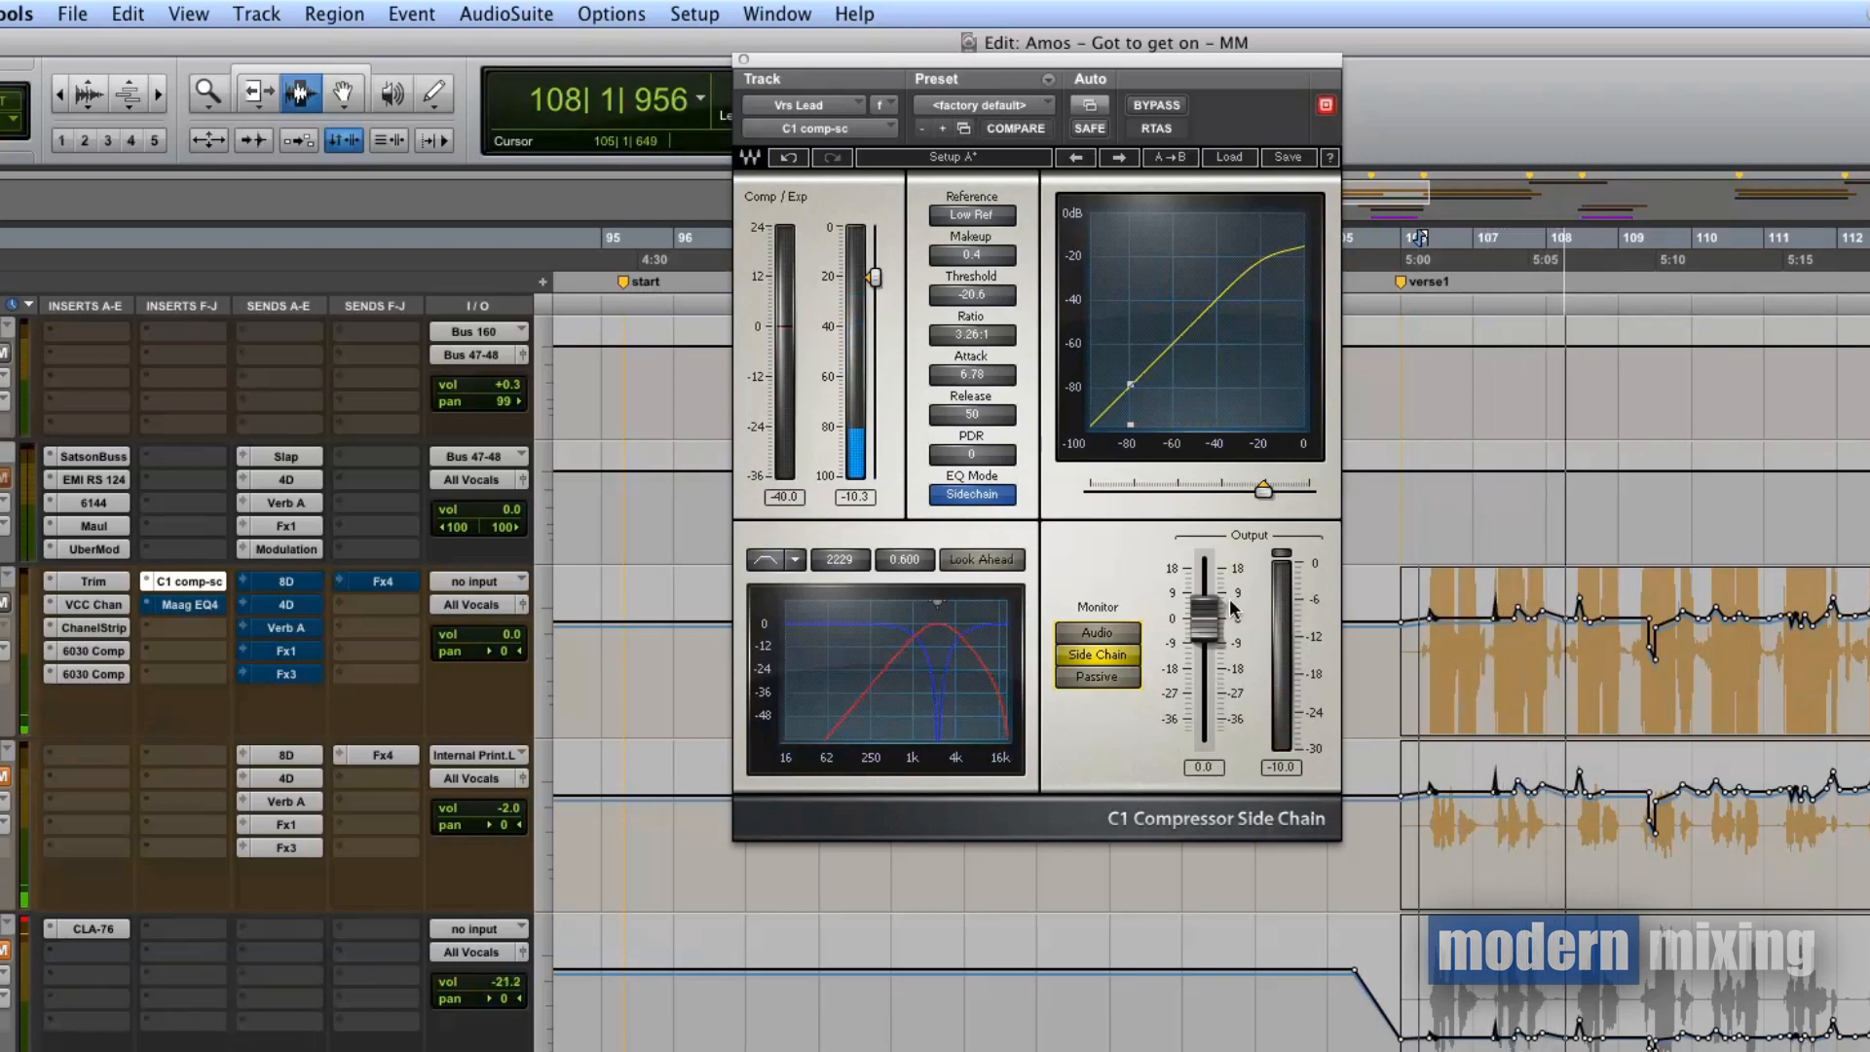
key(space)
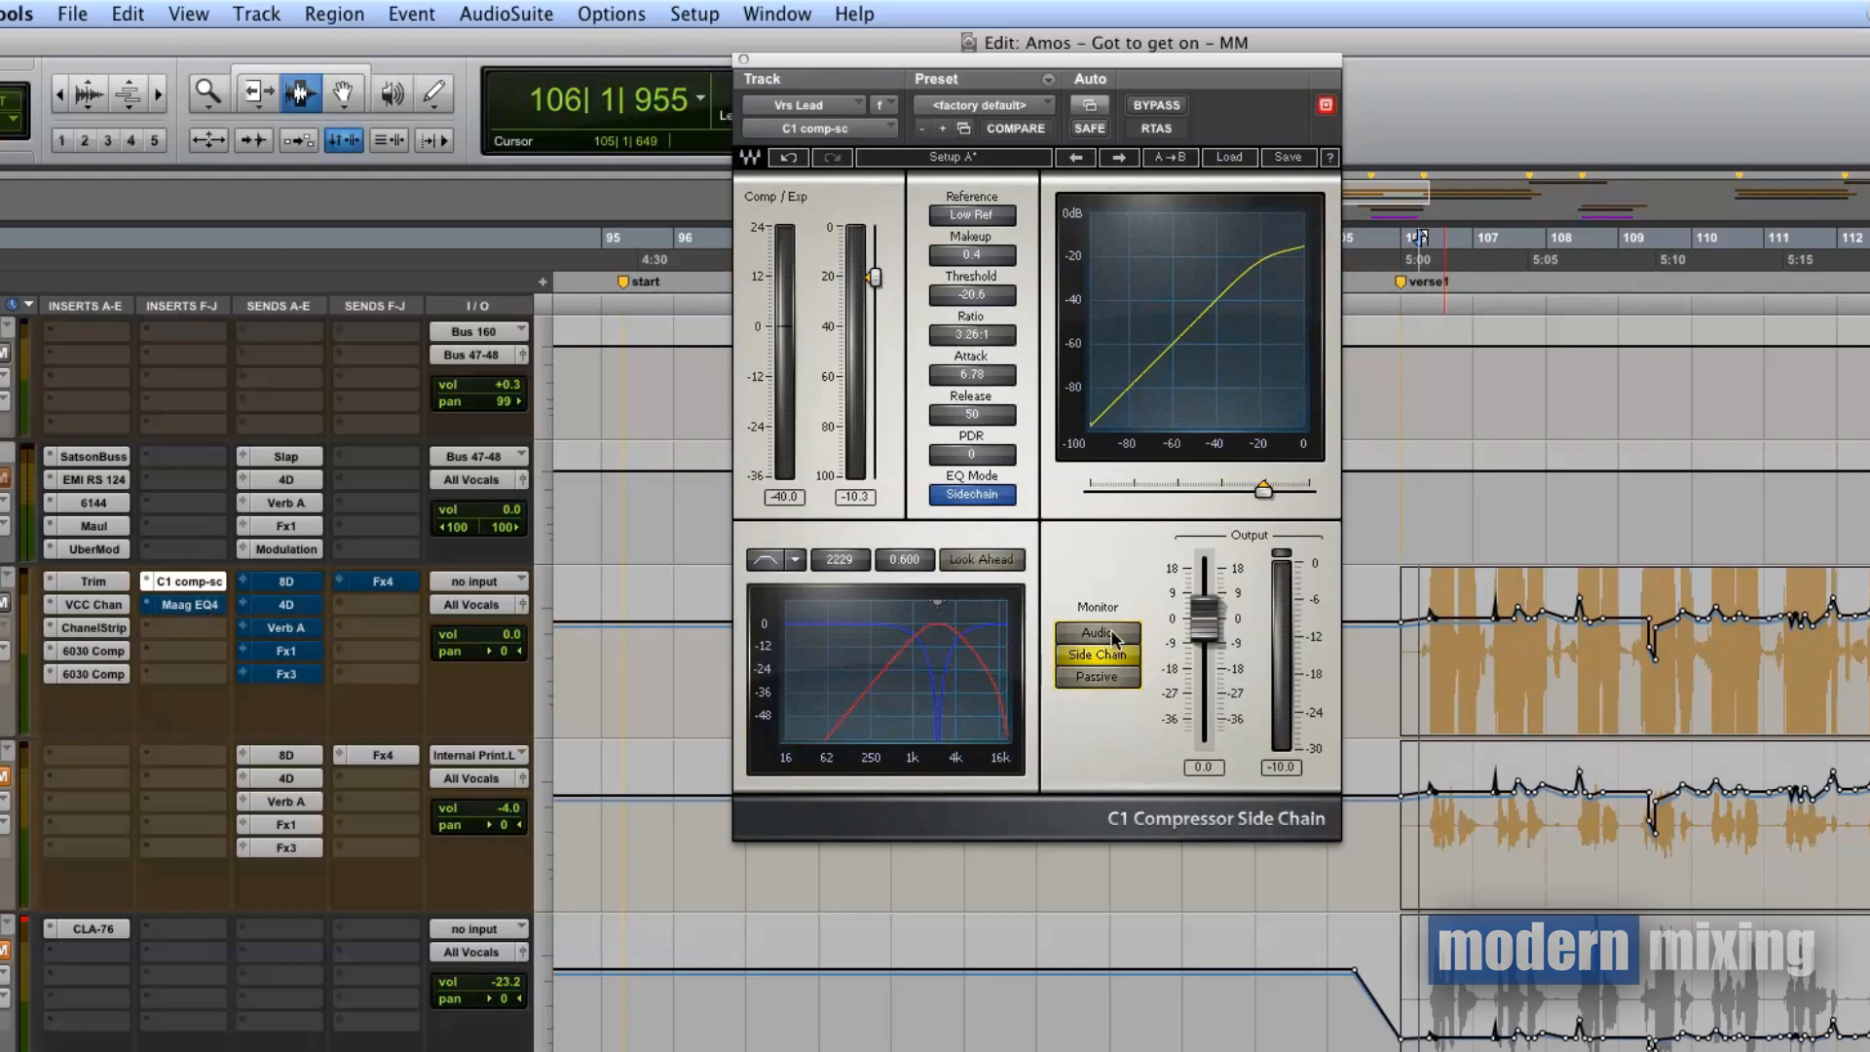
click(1108, 633)
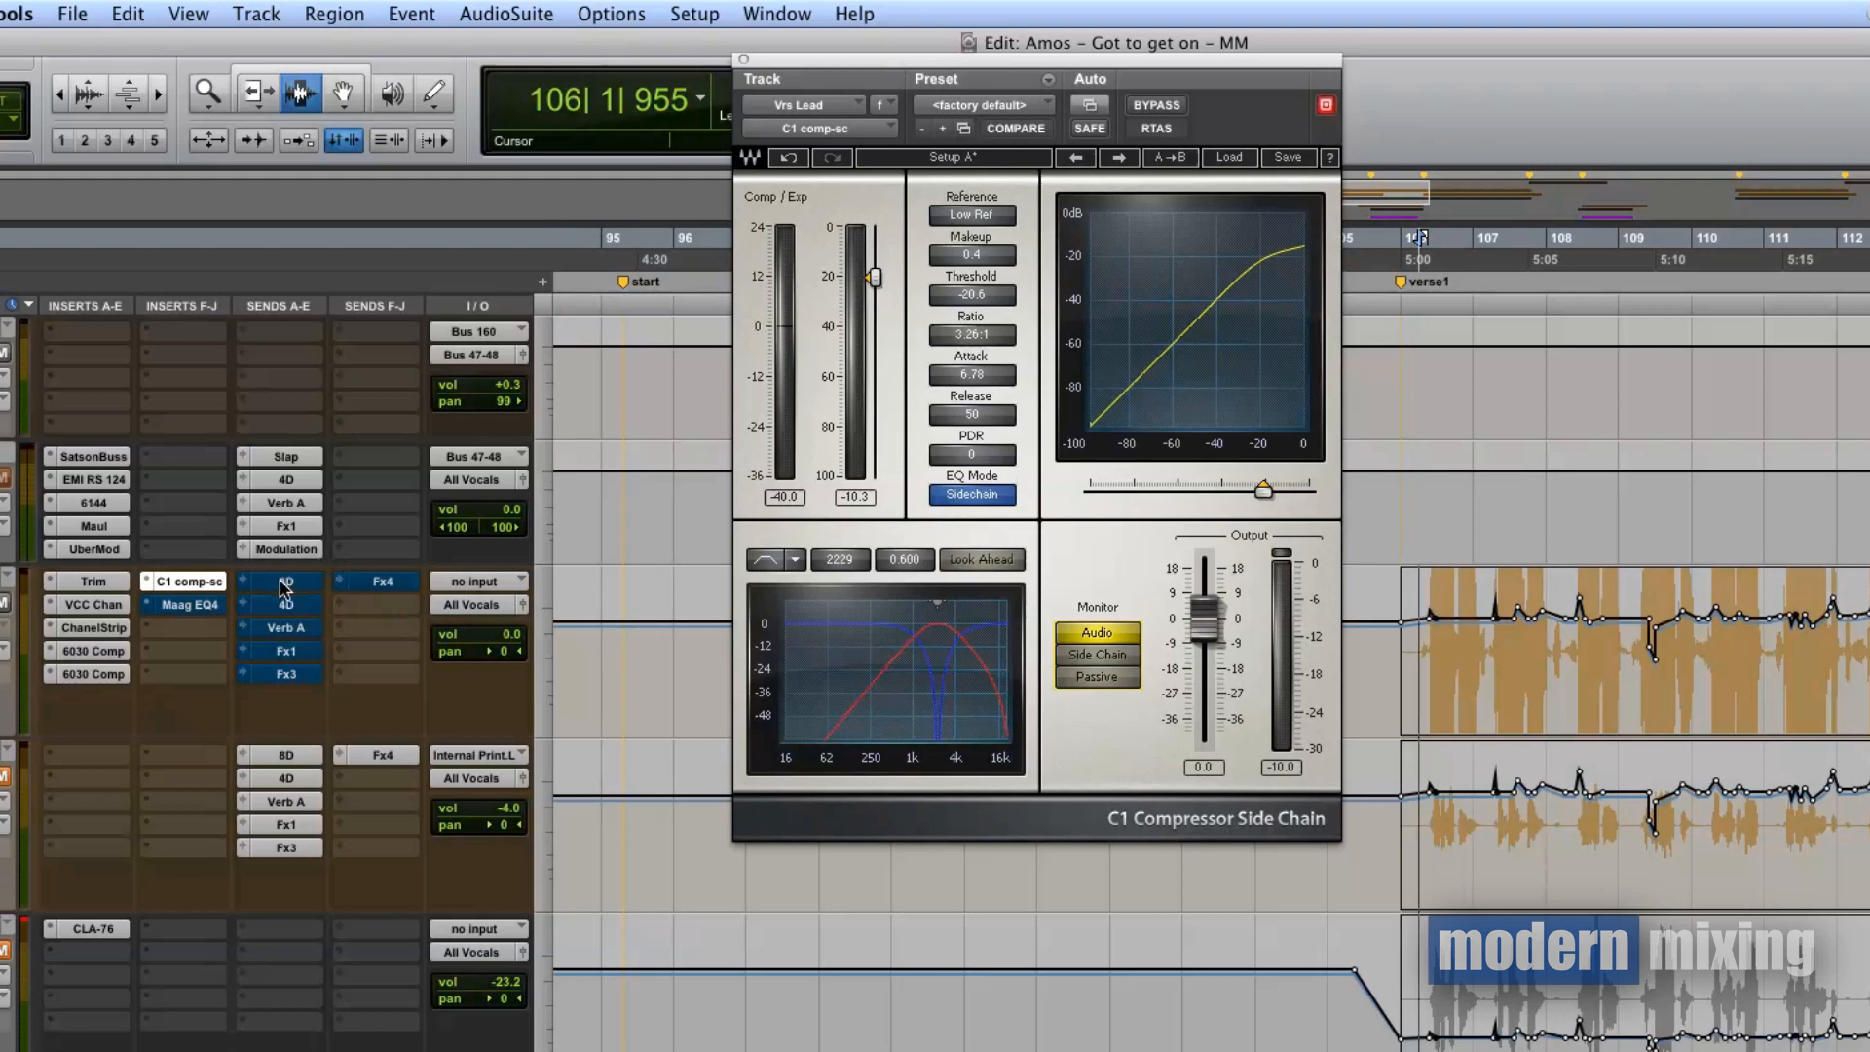
- Open the Maag EQ4 insert on Vrs Lead and play verse 1 from 106|1|955 with it bypassed
click(175, 613)
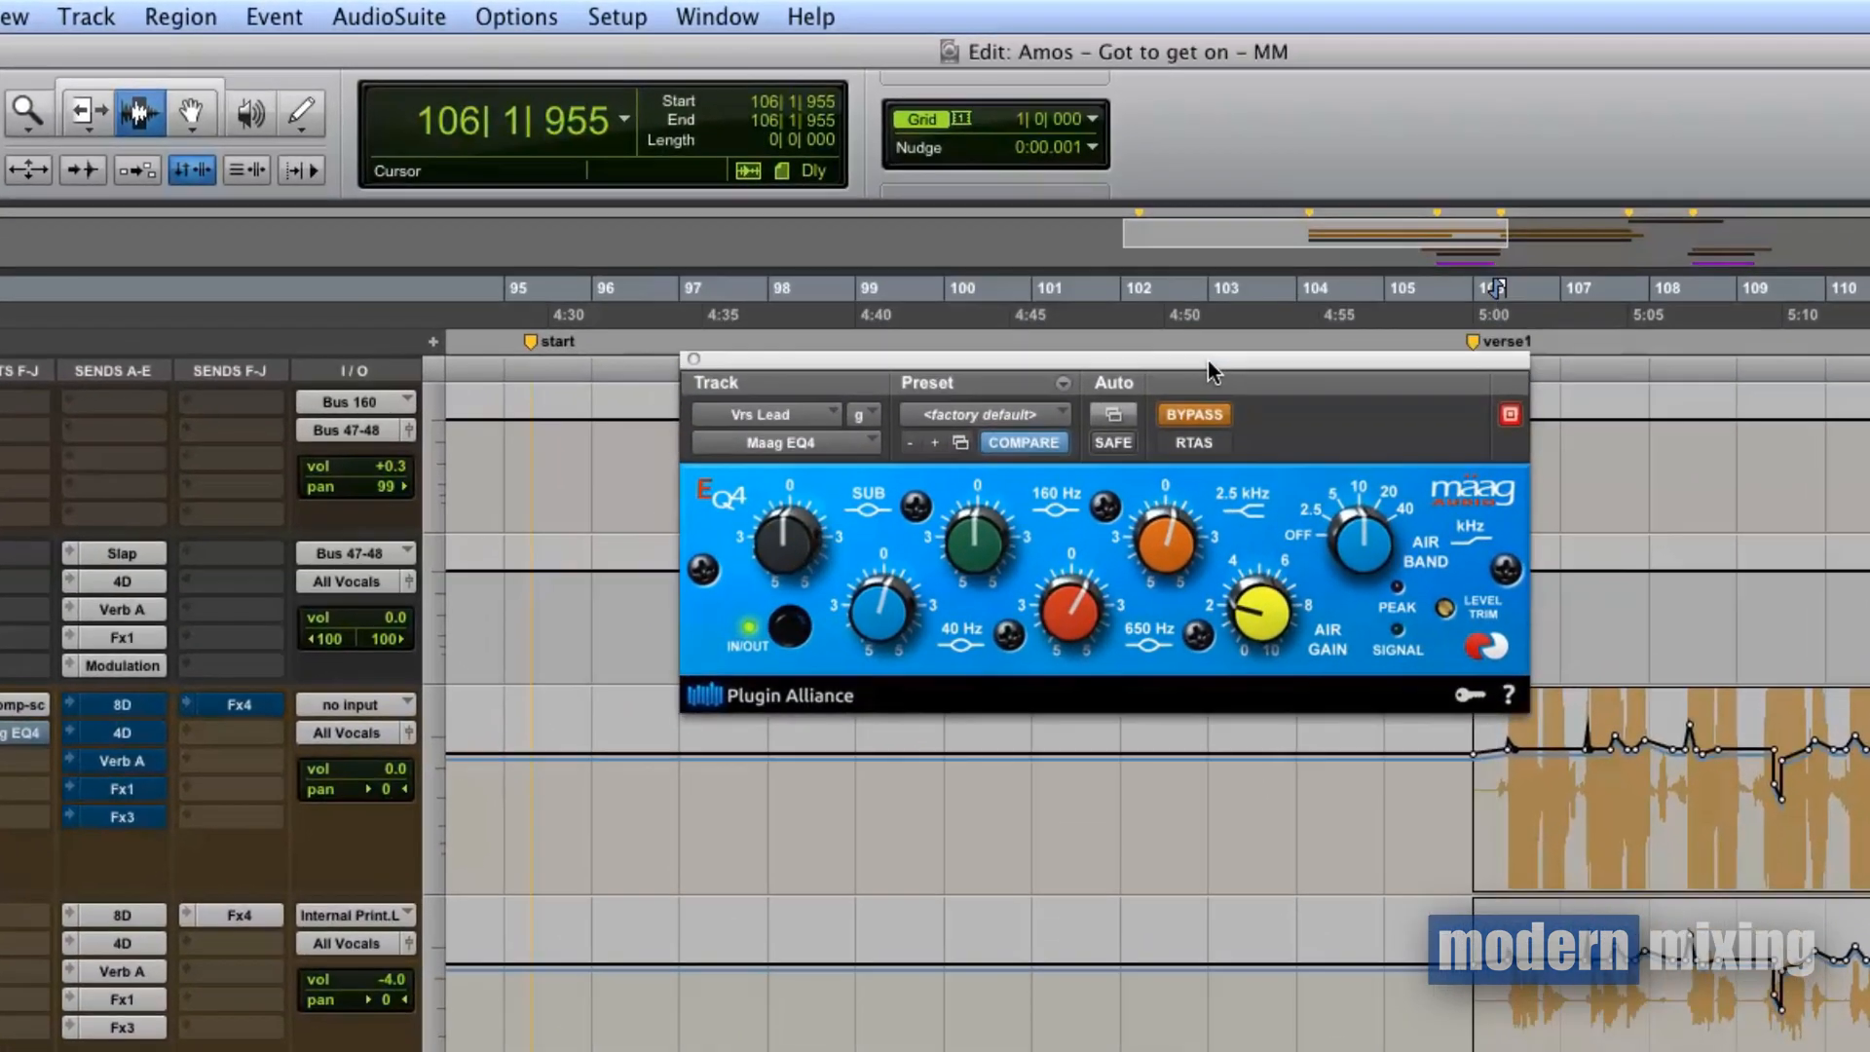
click(1155, 218)
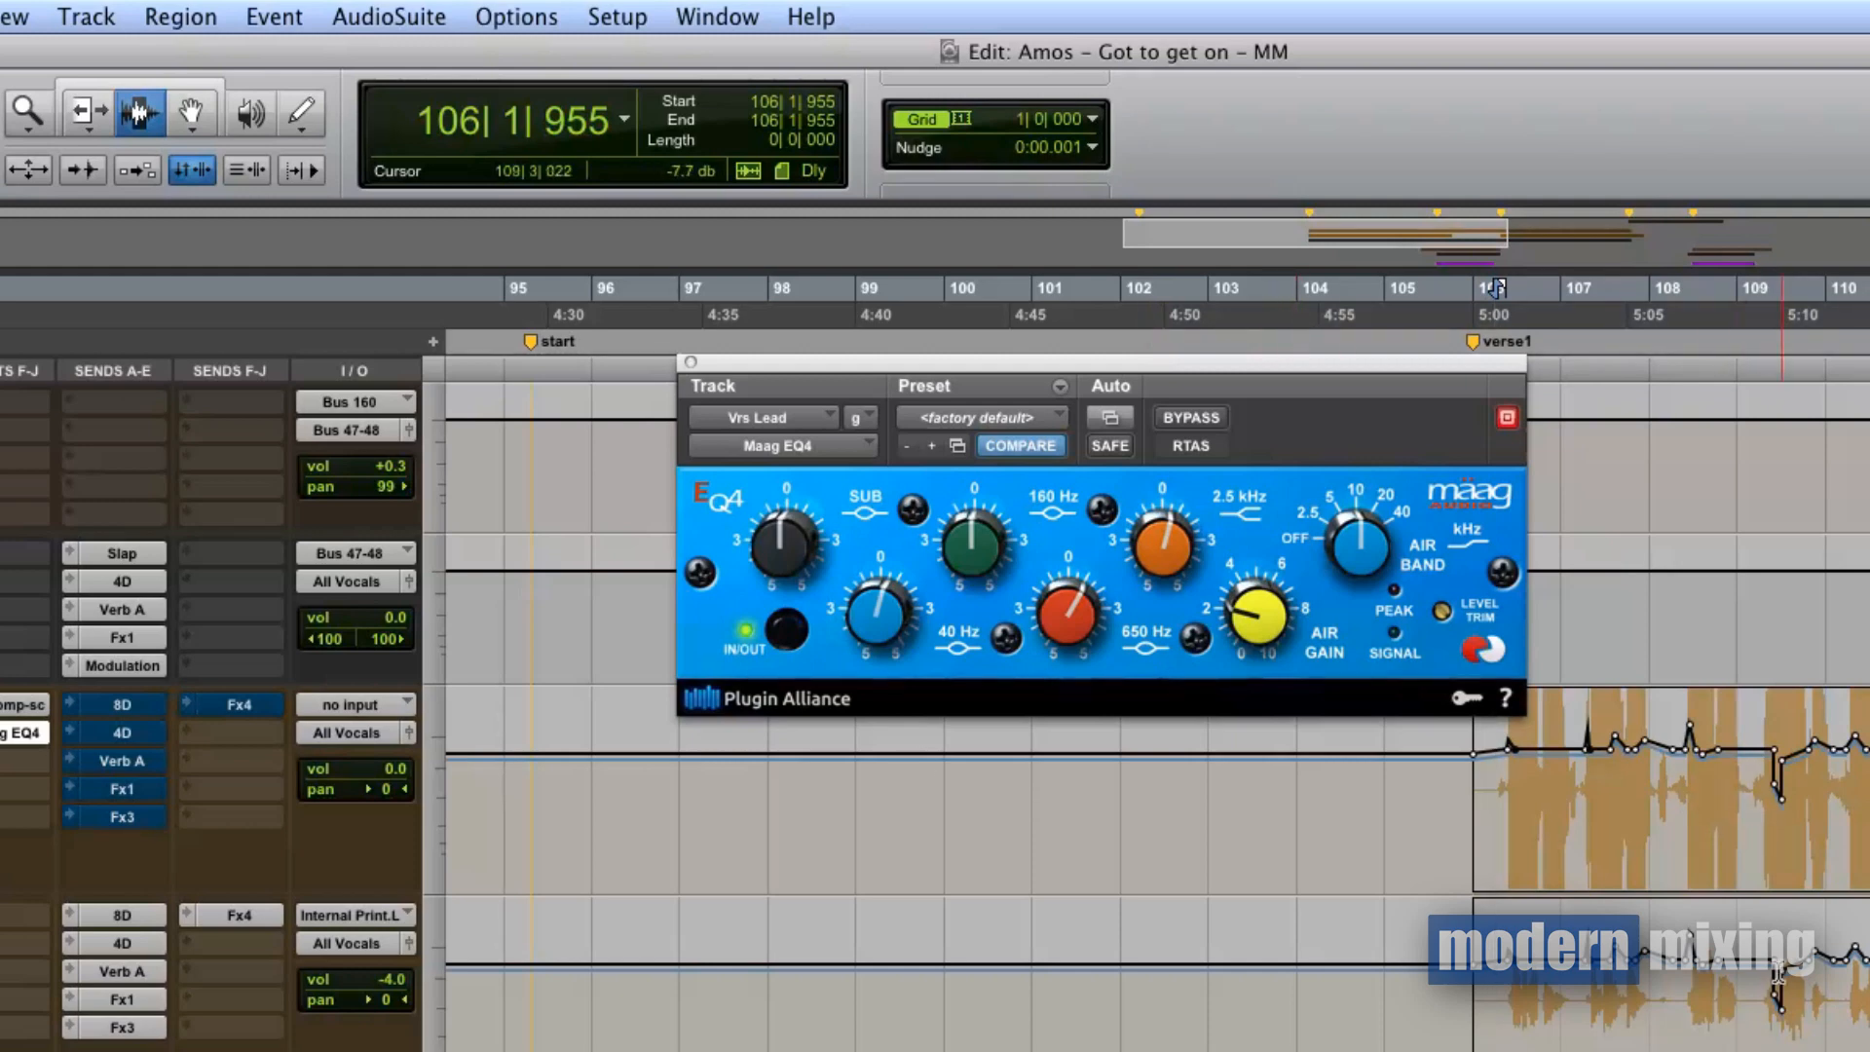
click(1190, 417)
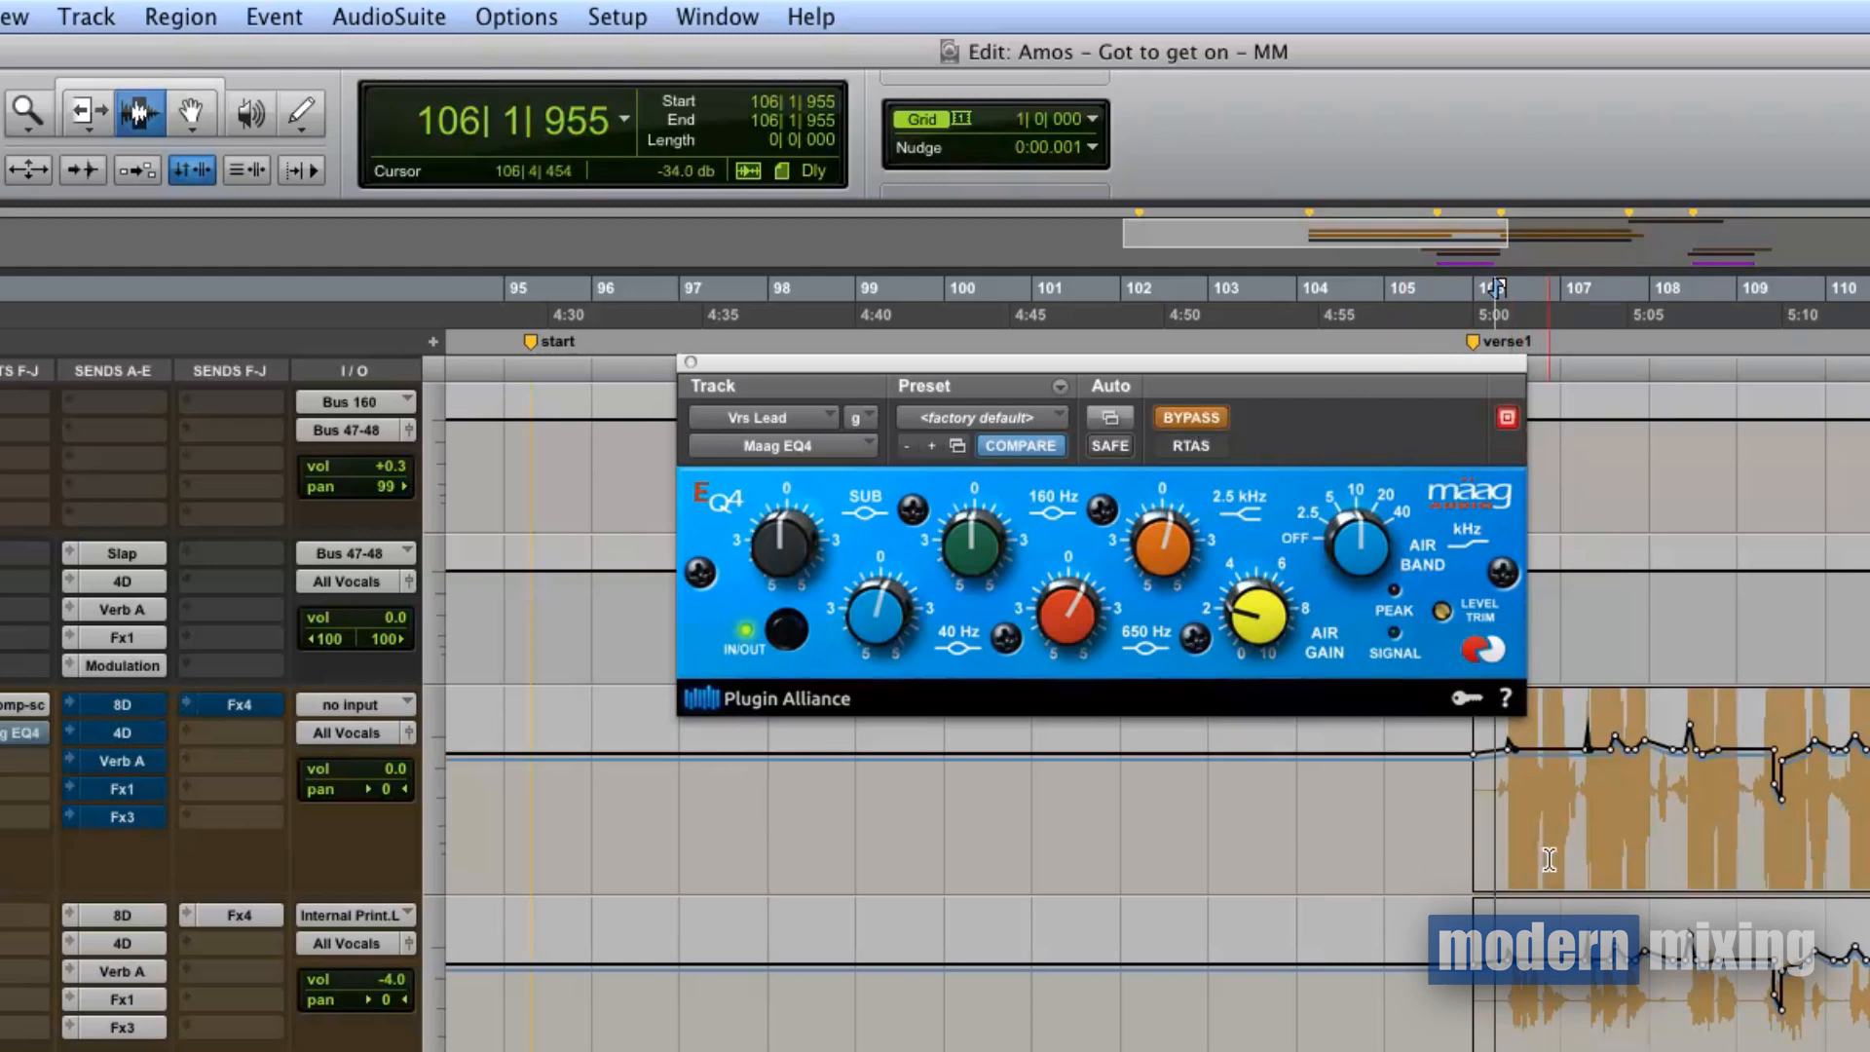
key(space)
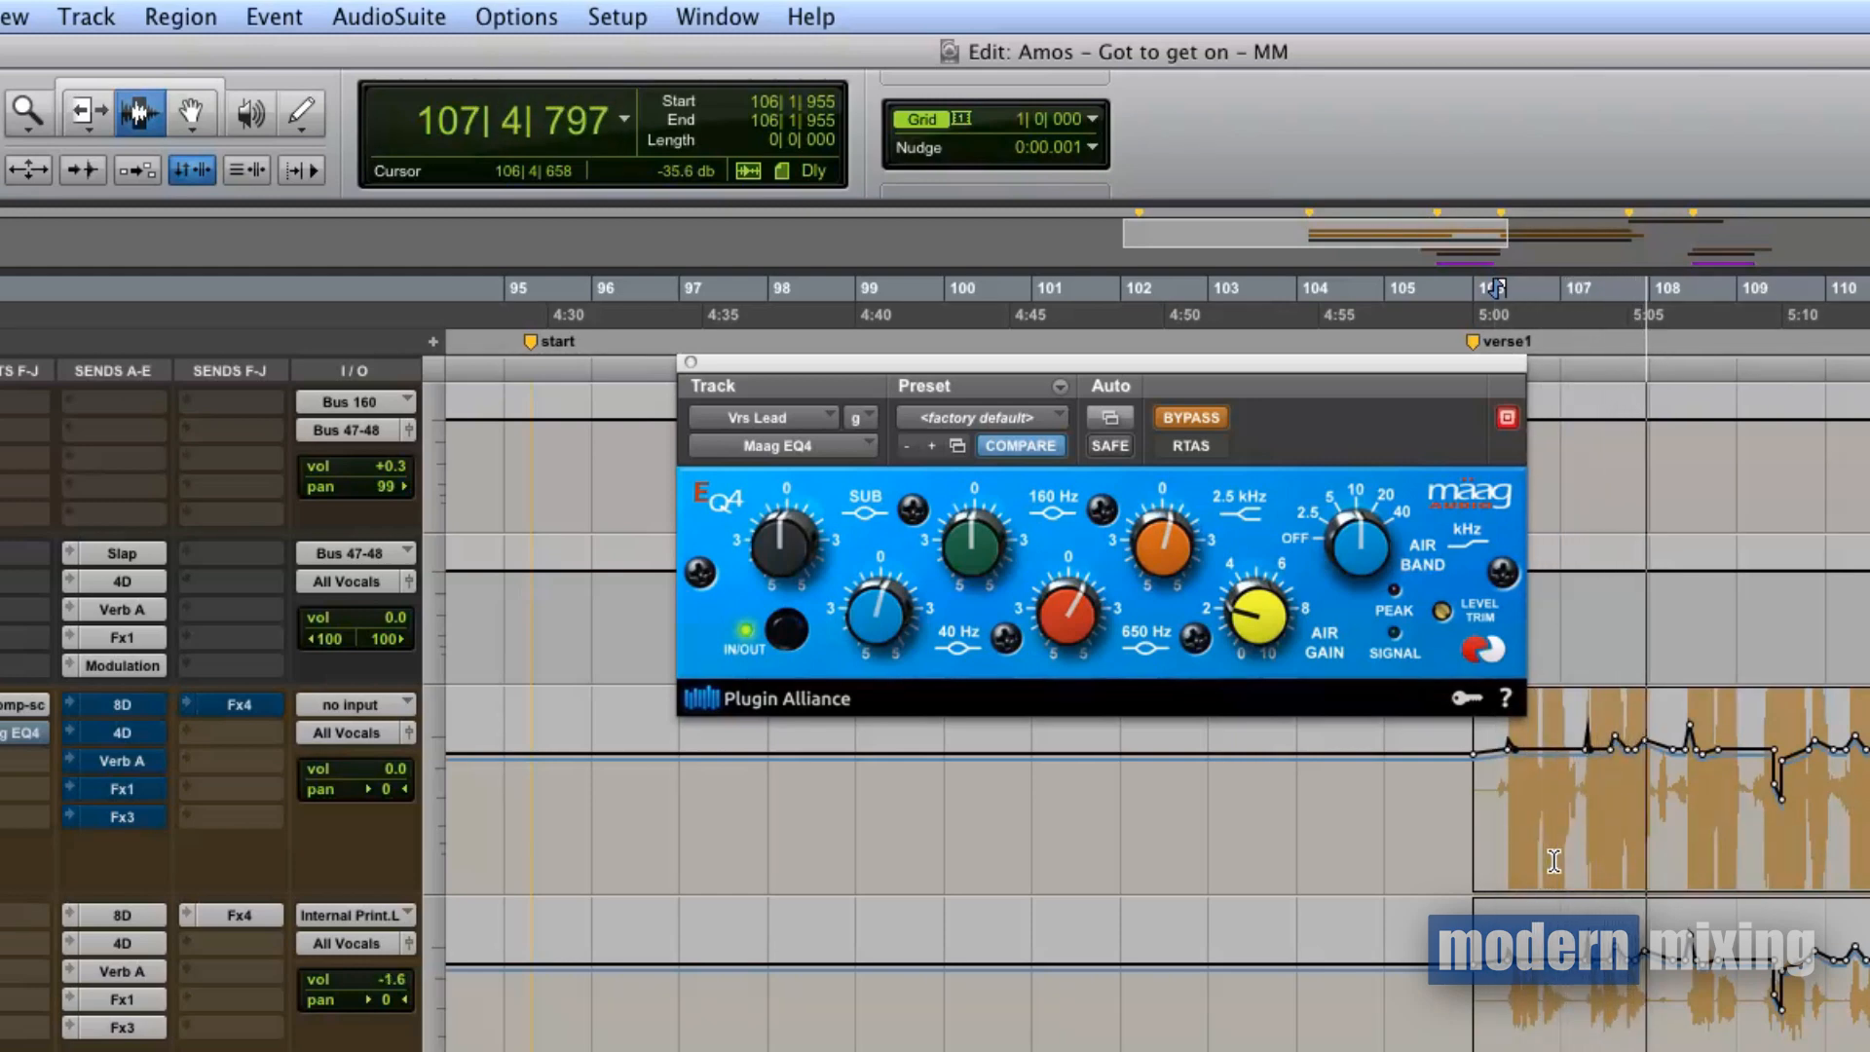
key(space)
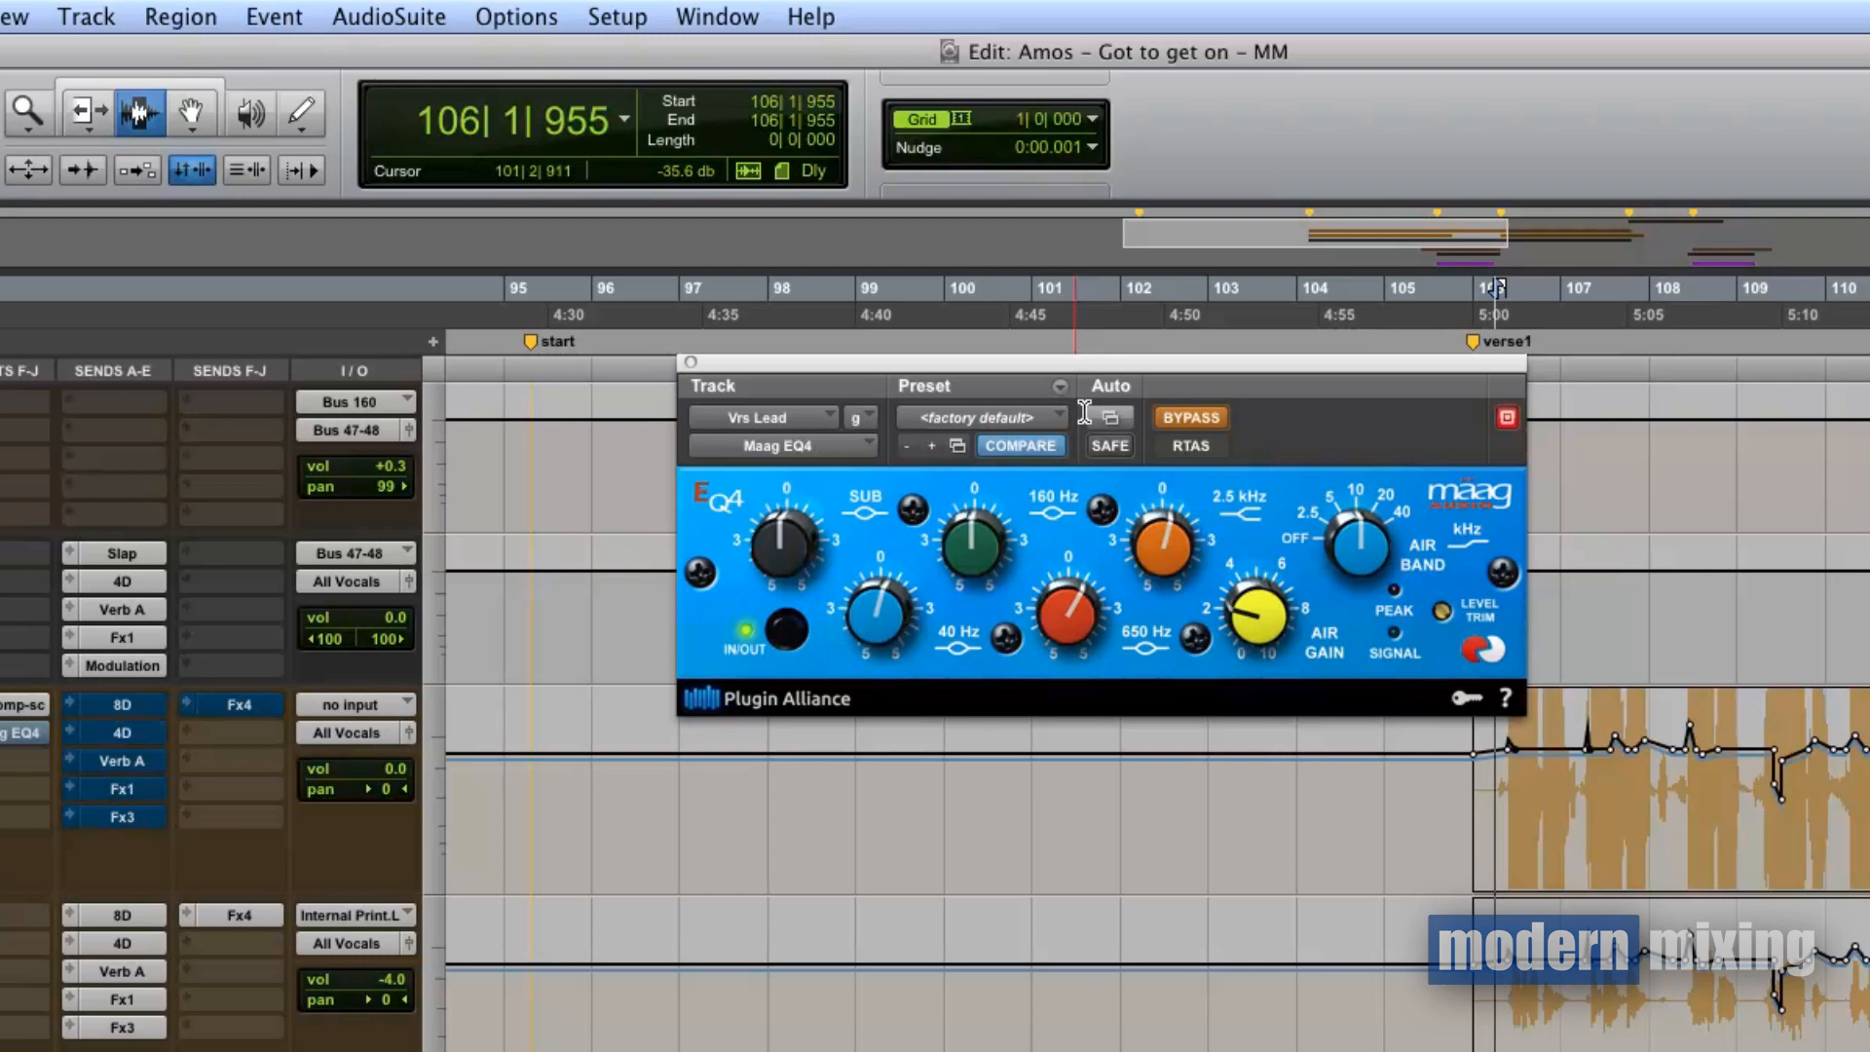
- Take the Maag EQ4 out of bypass, replay the same verse 1 passage and close the plug-in window
click(1189, 420)
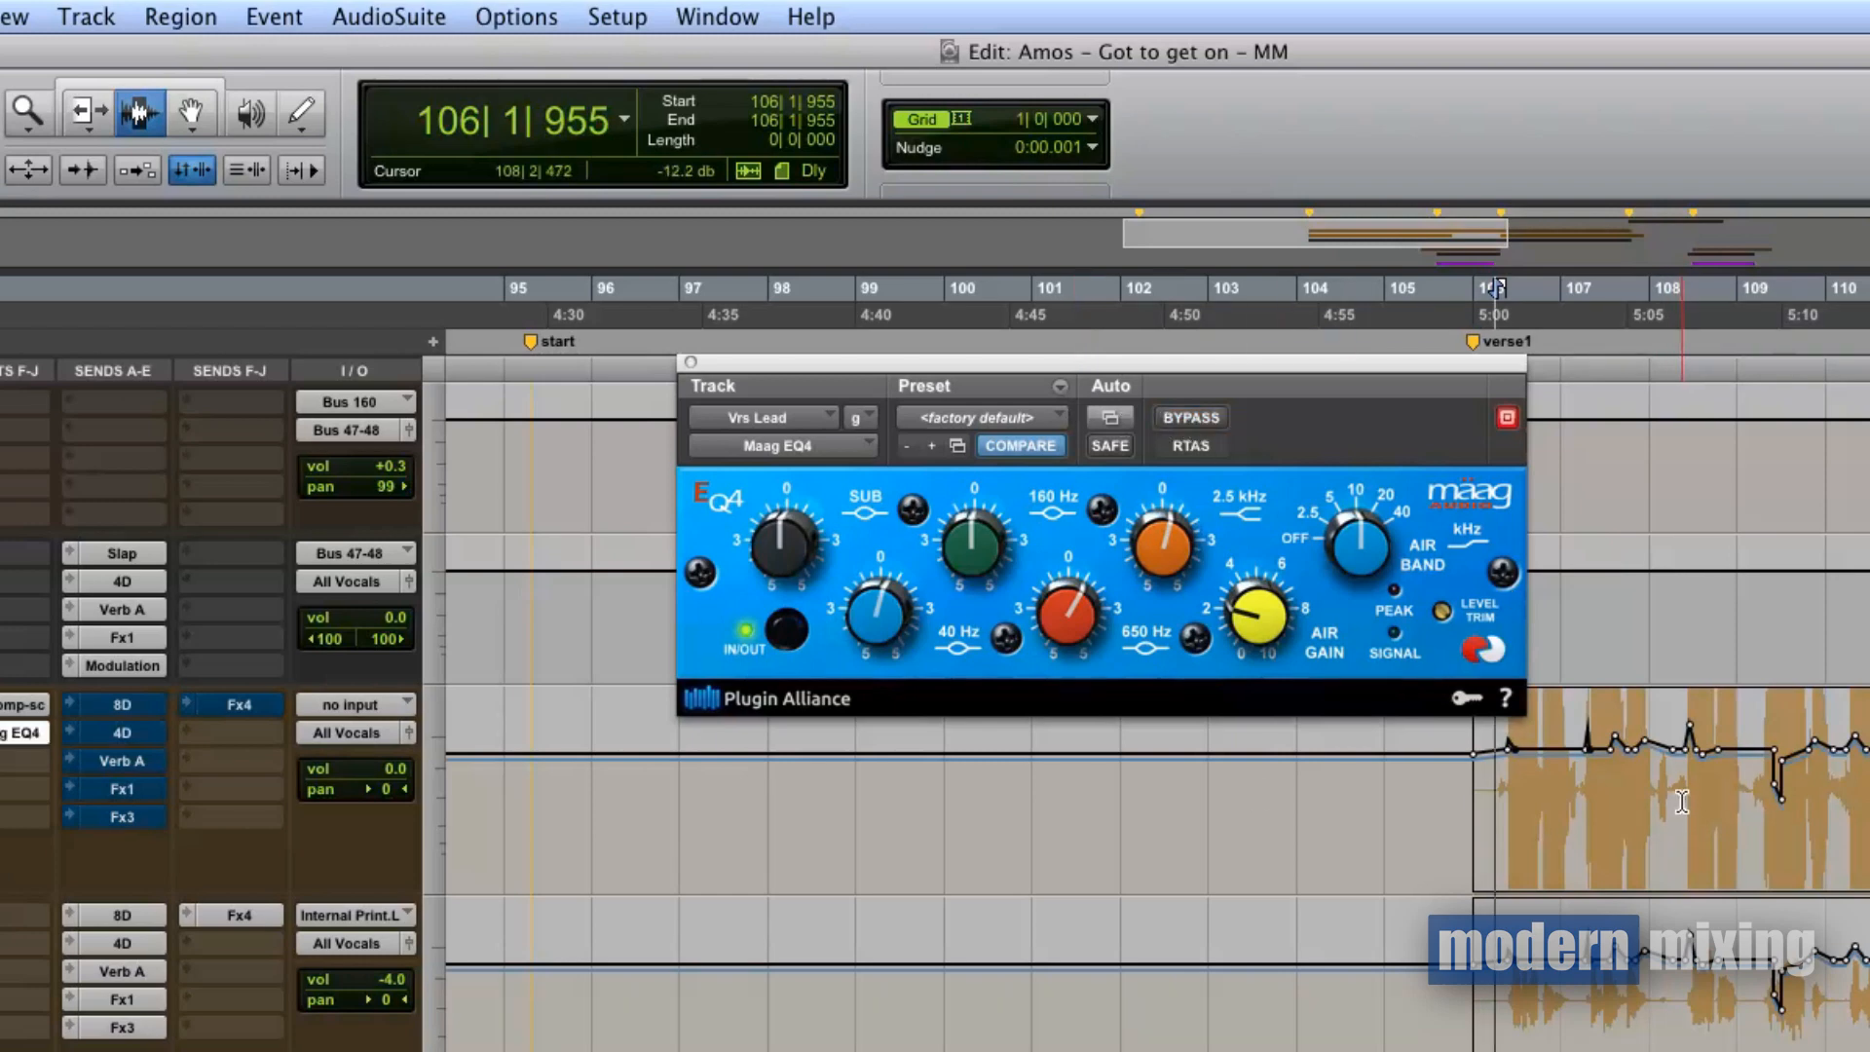
key(space)
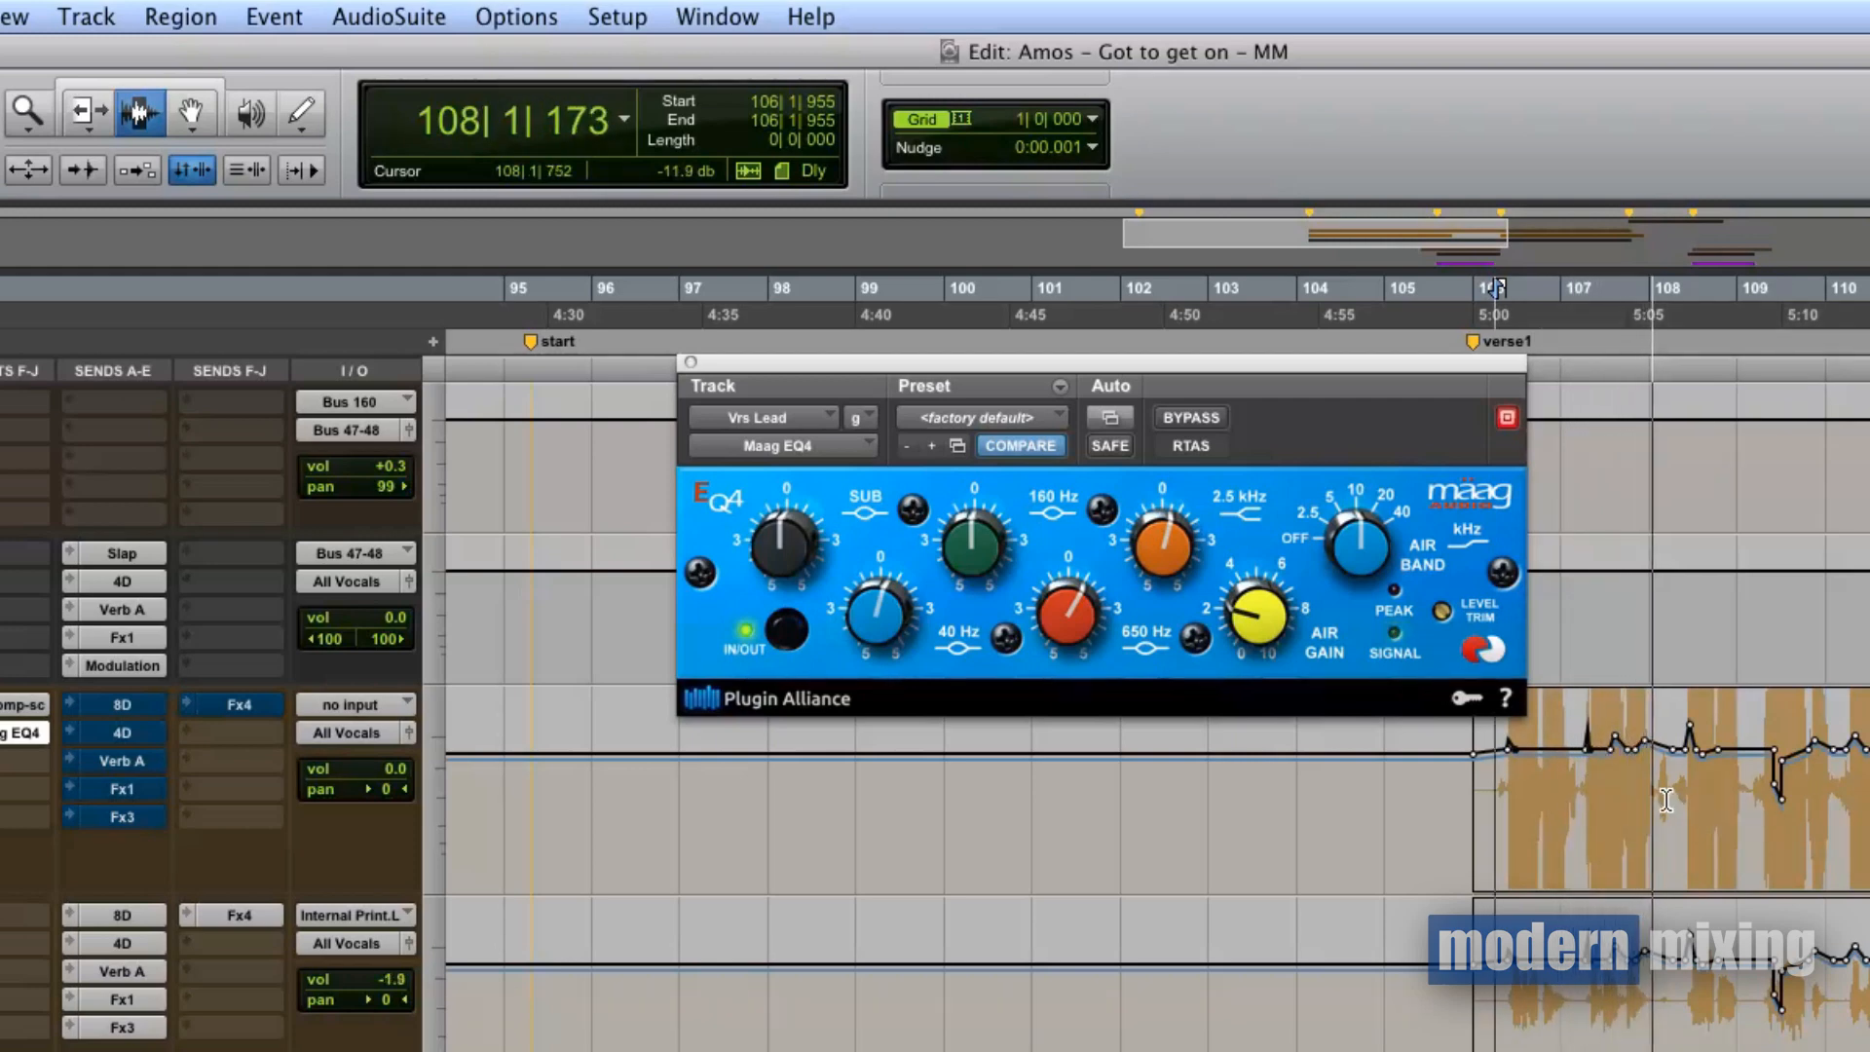
key(space)
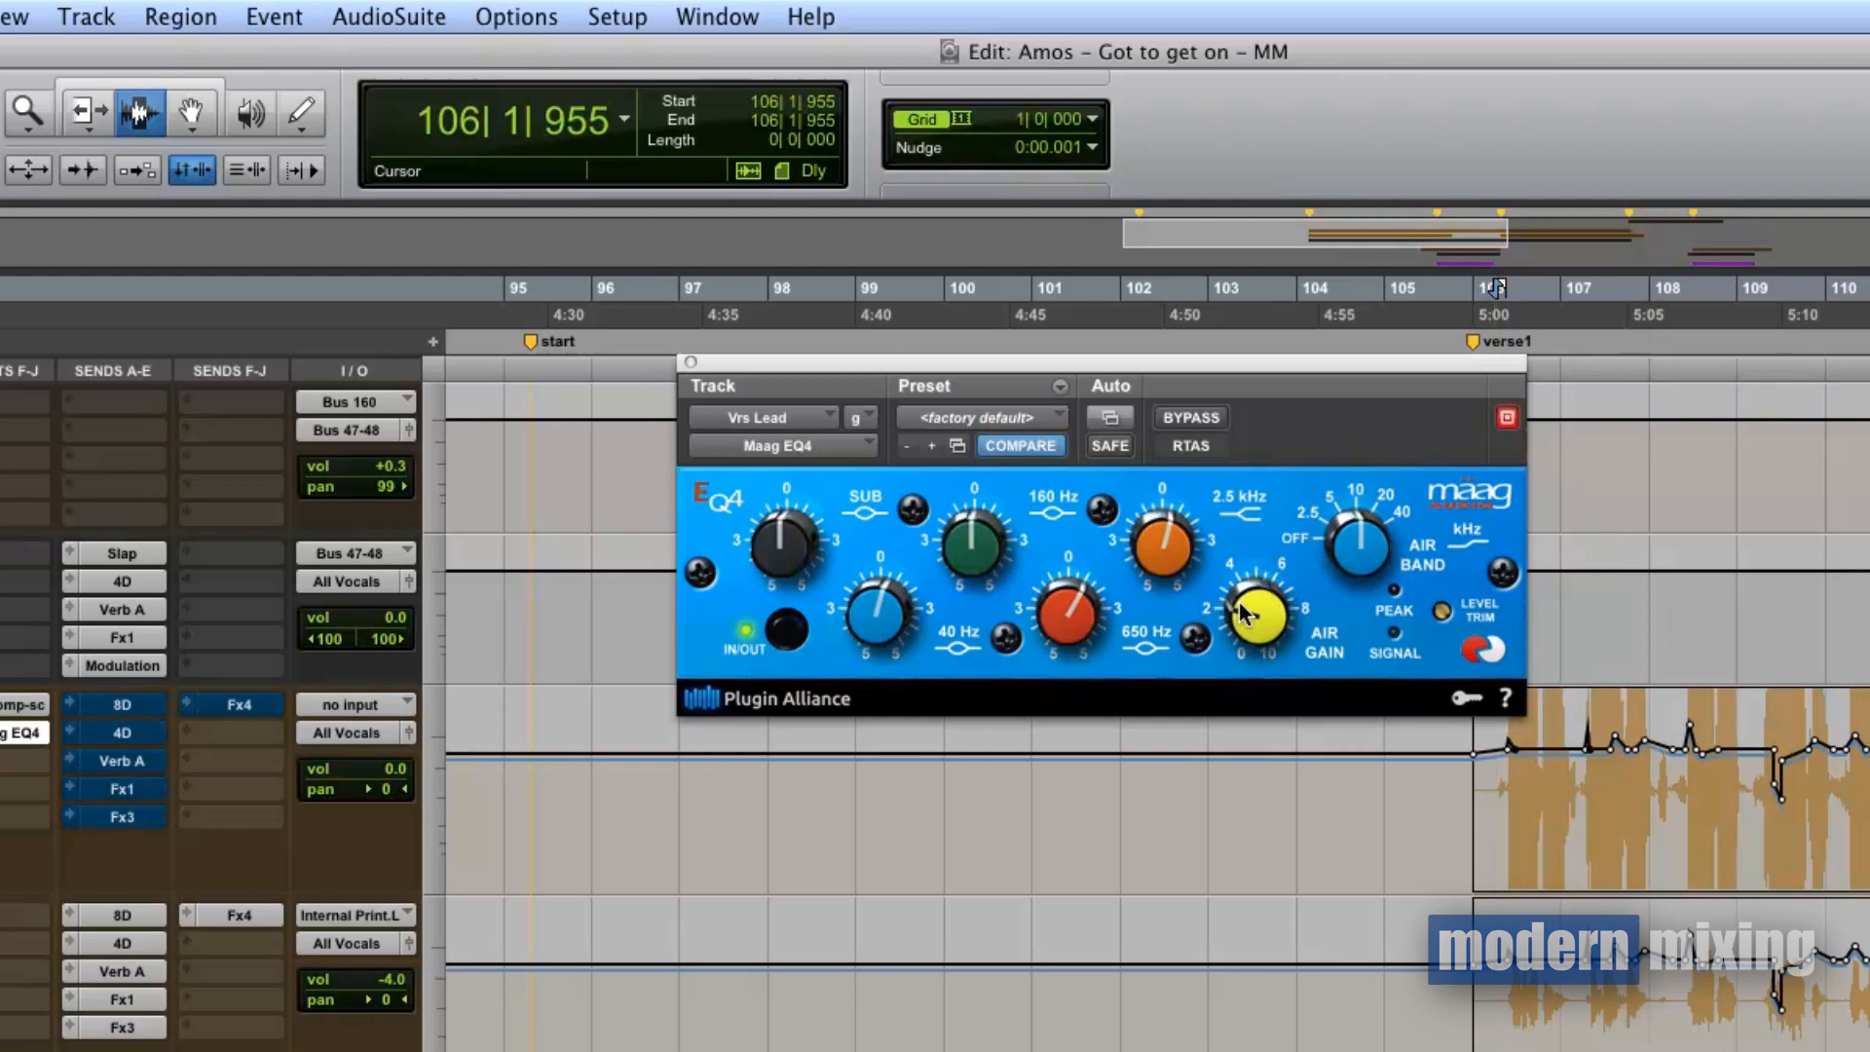
drag(1242, 613, 1242, 639)
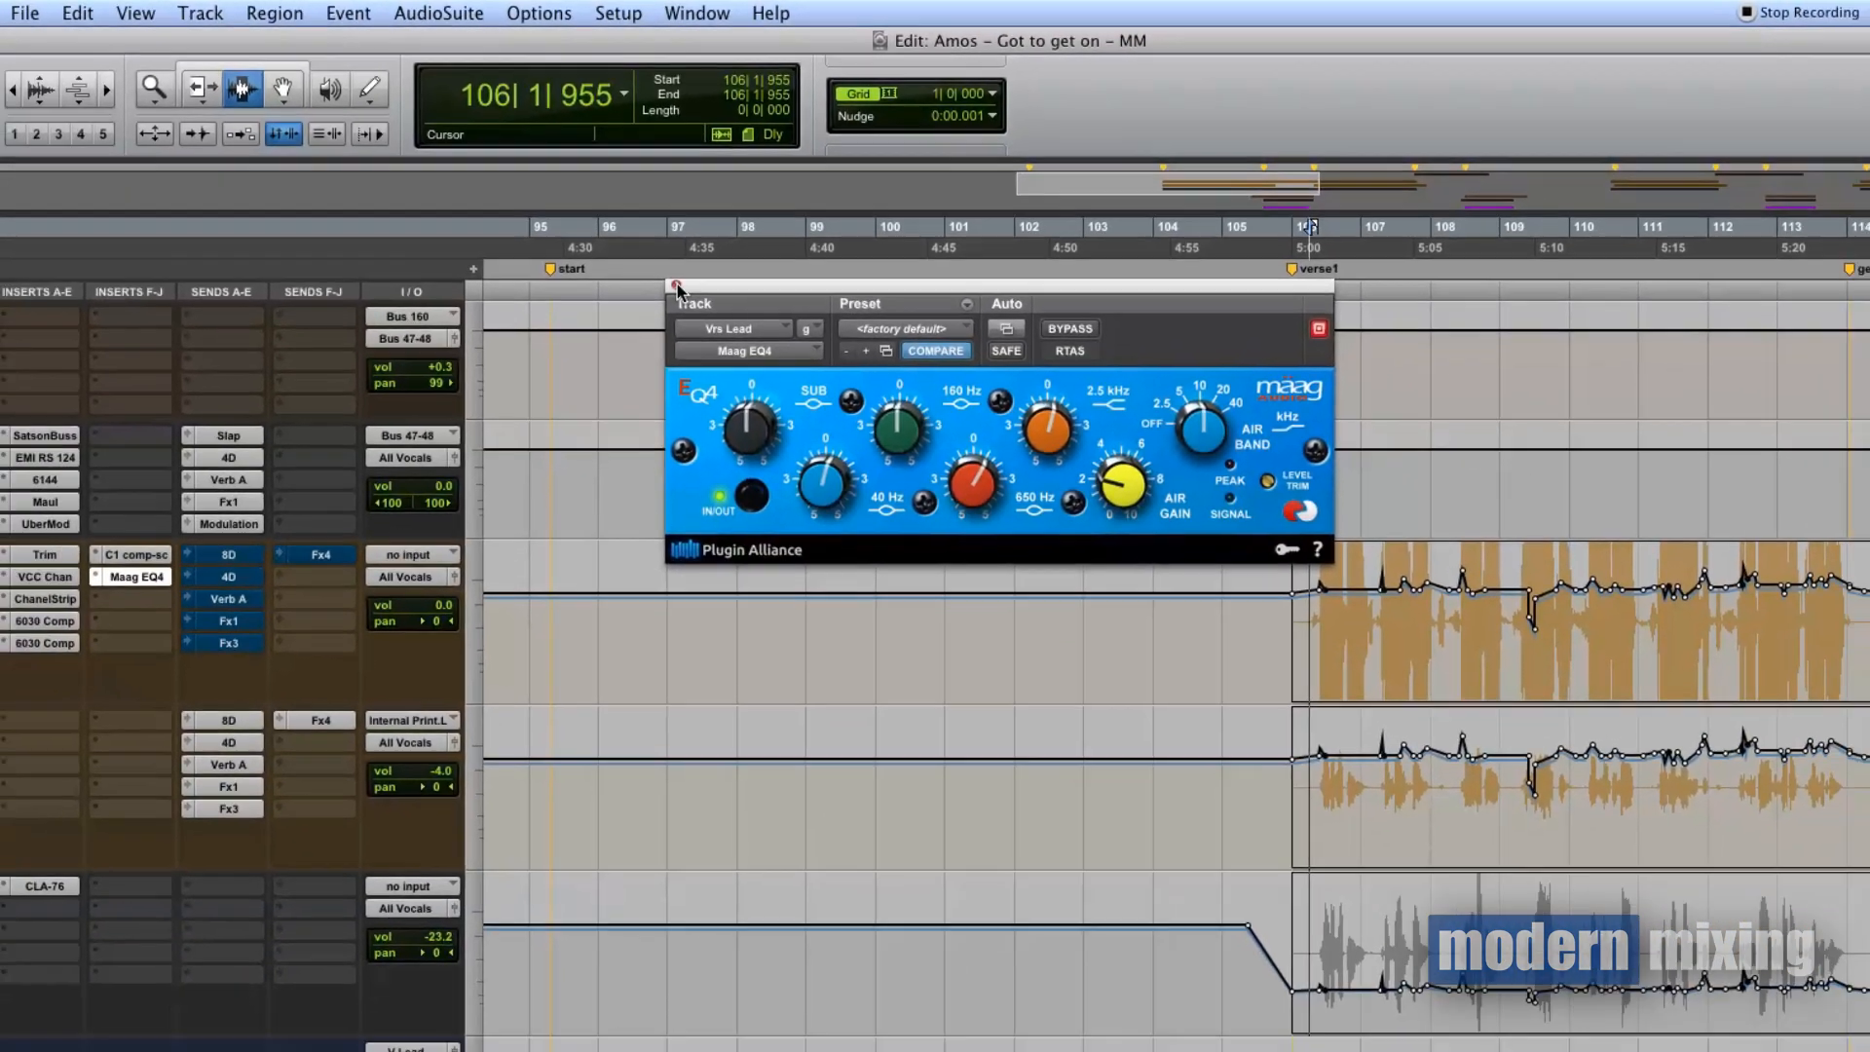
click(690, 363)
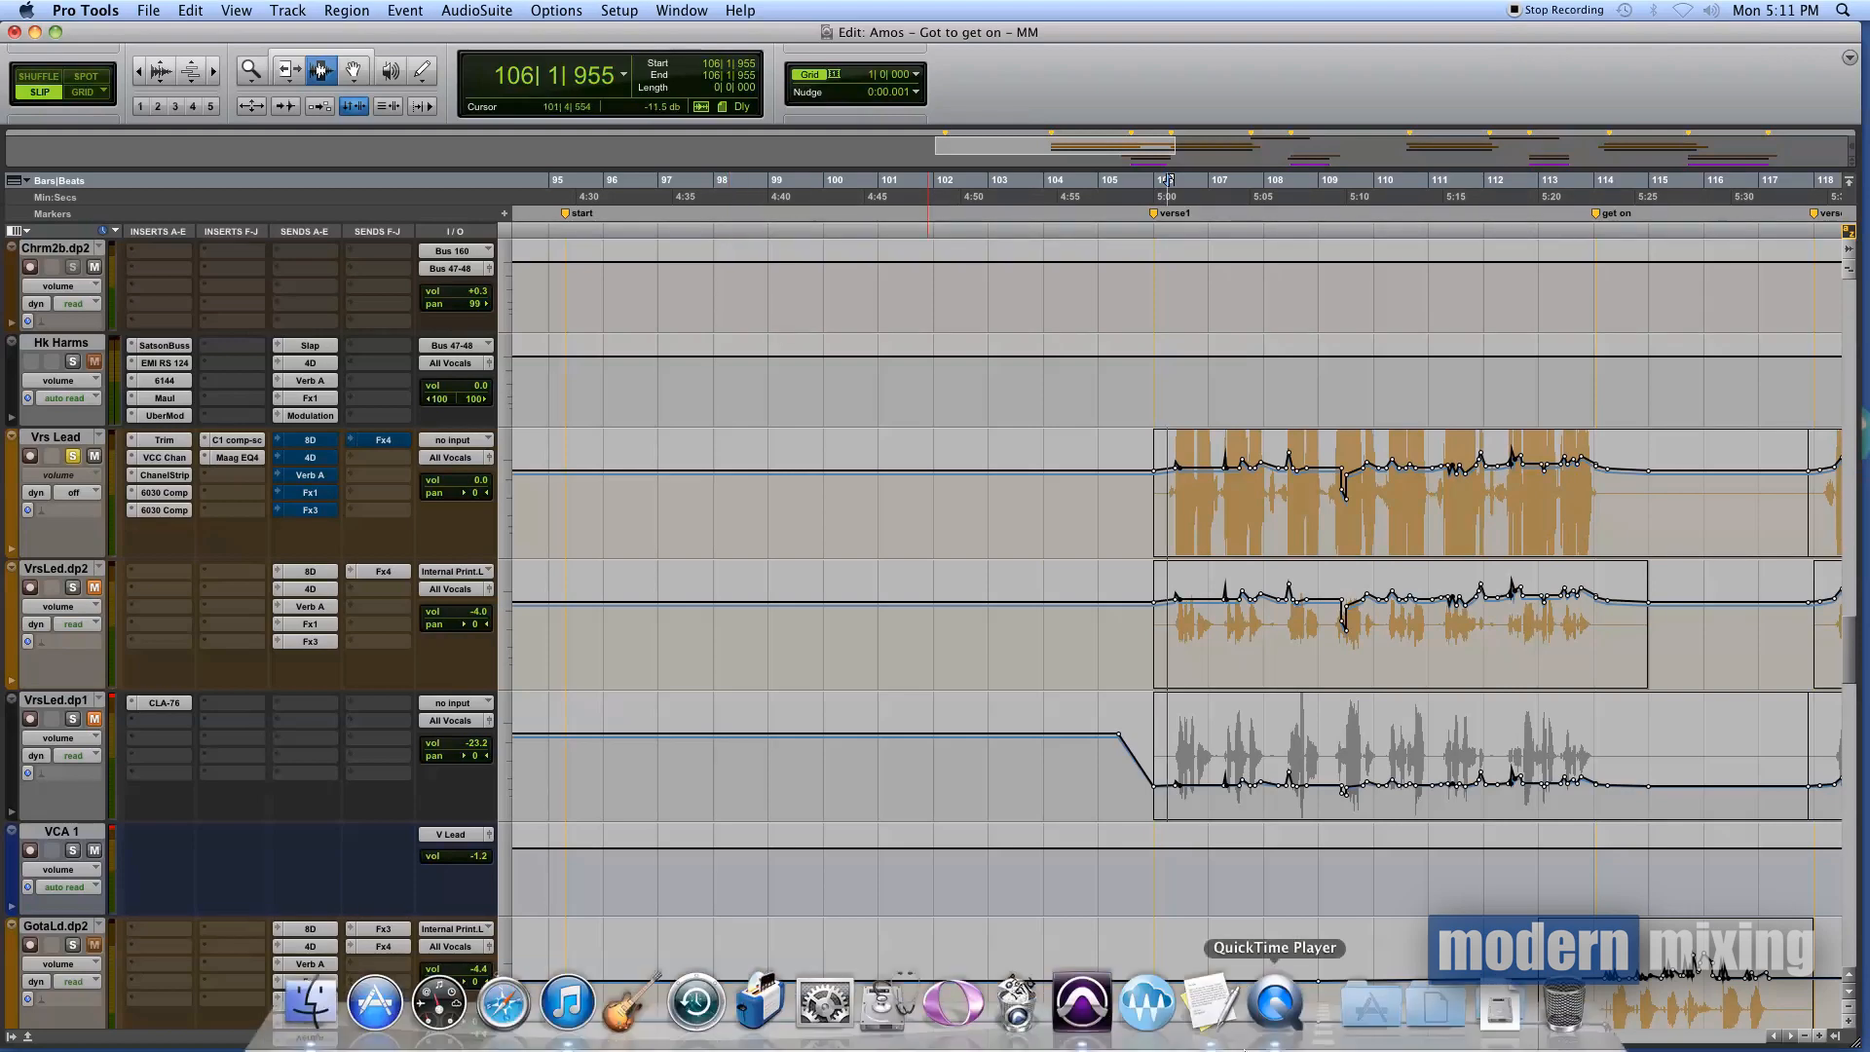
- Switch to QuickTime Player and bring up its Audio Recording window
click(1276, 1001)
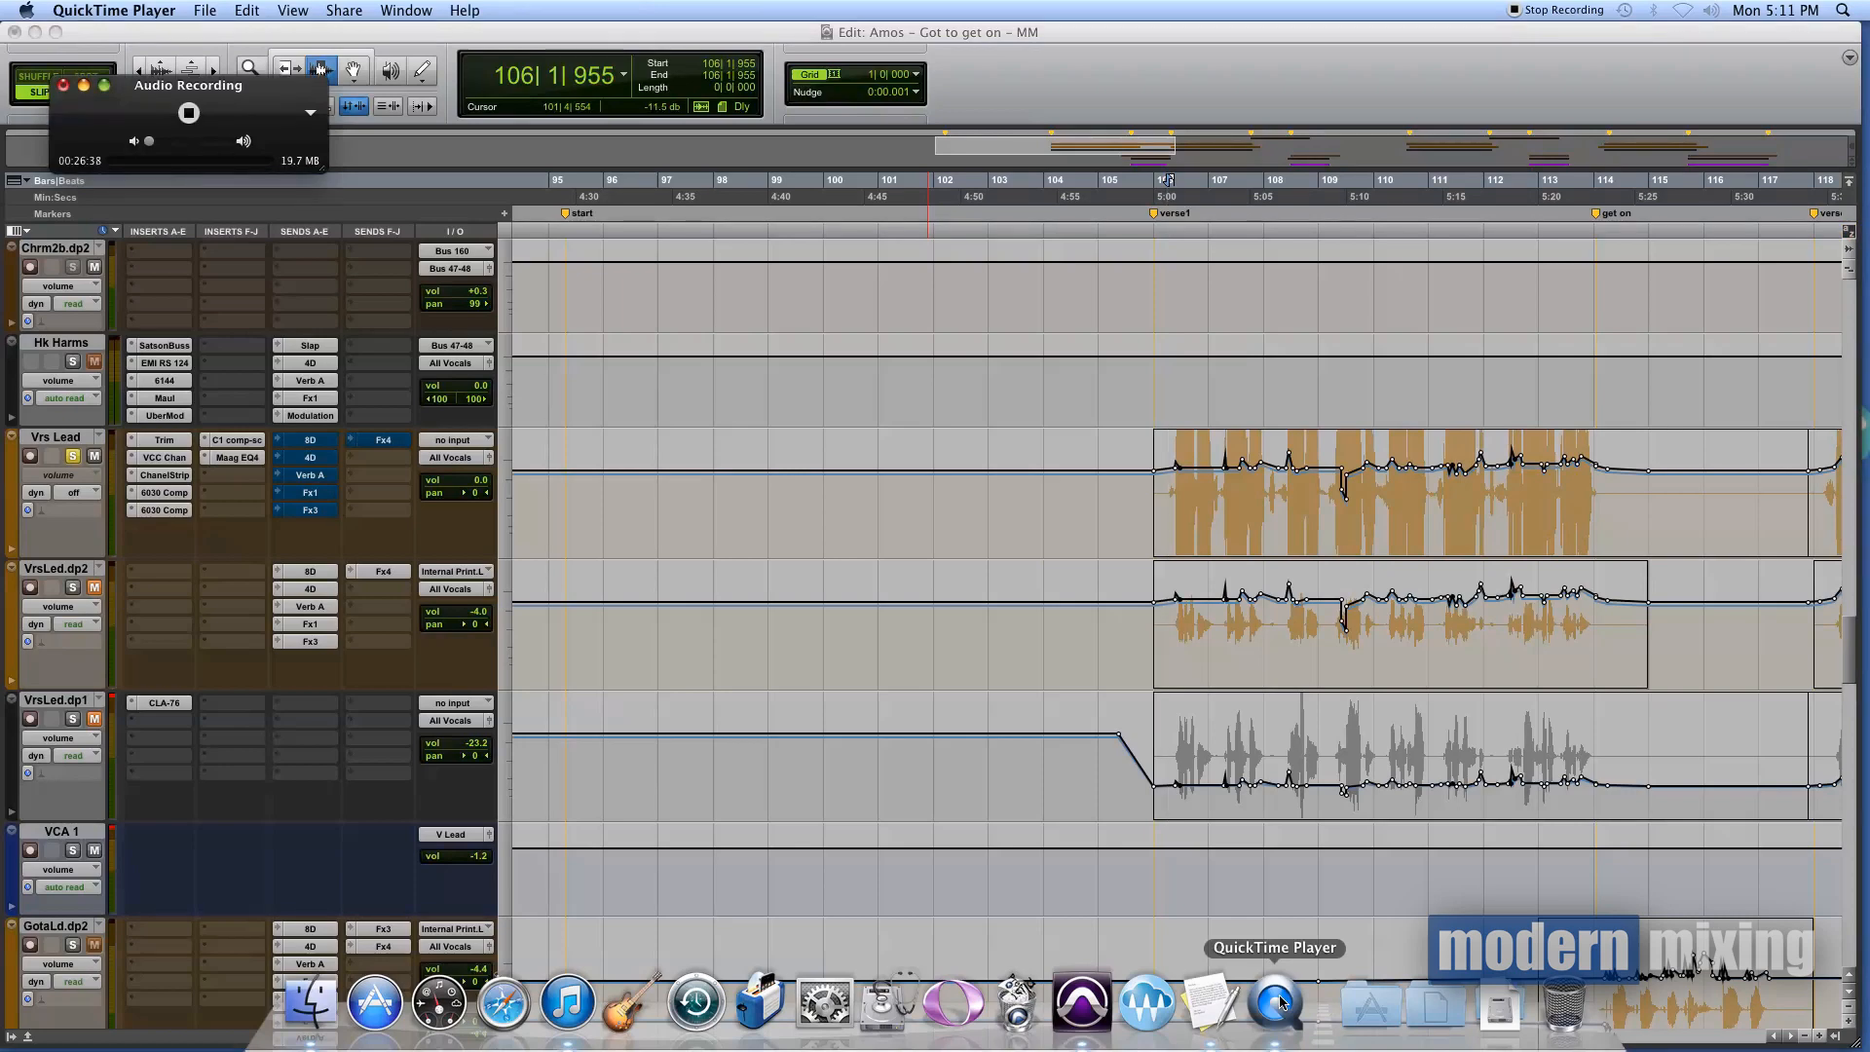
click(791, 526)
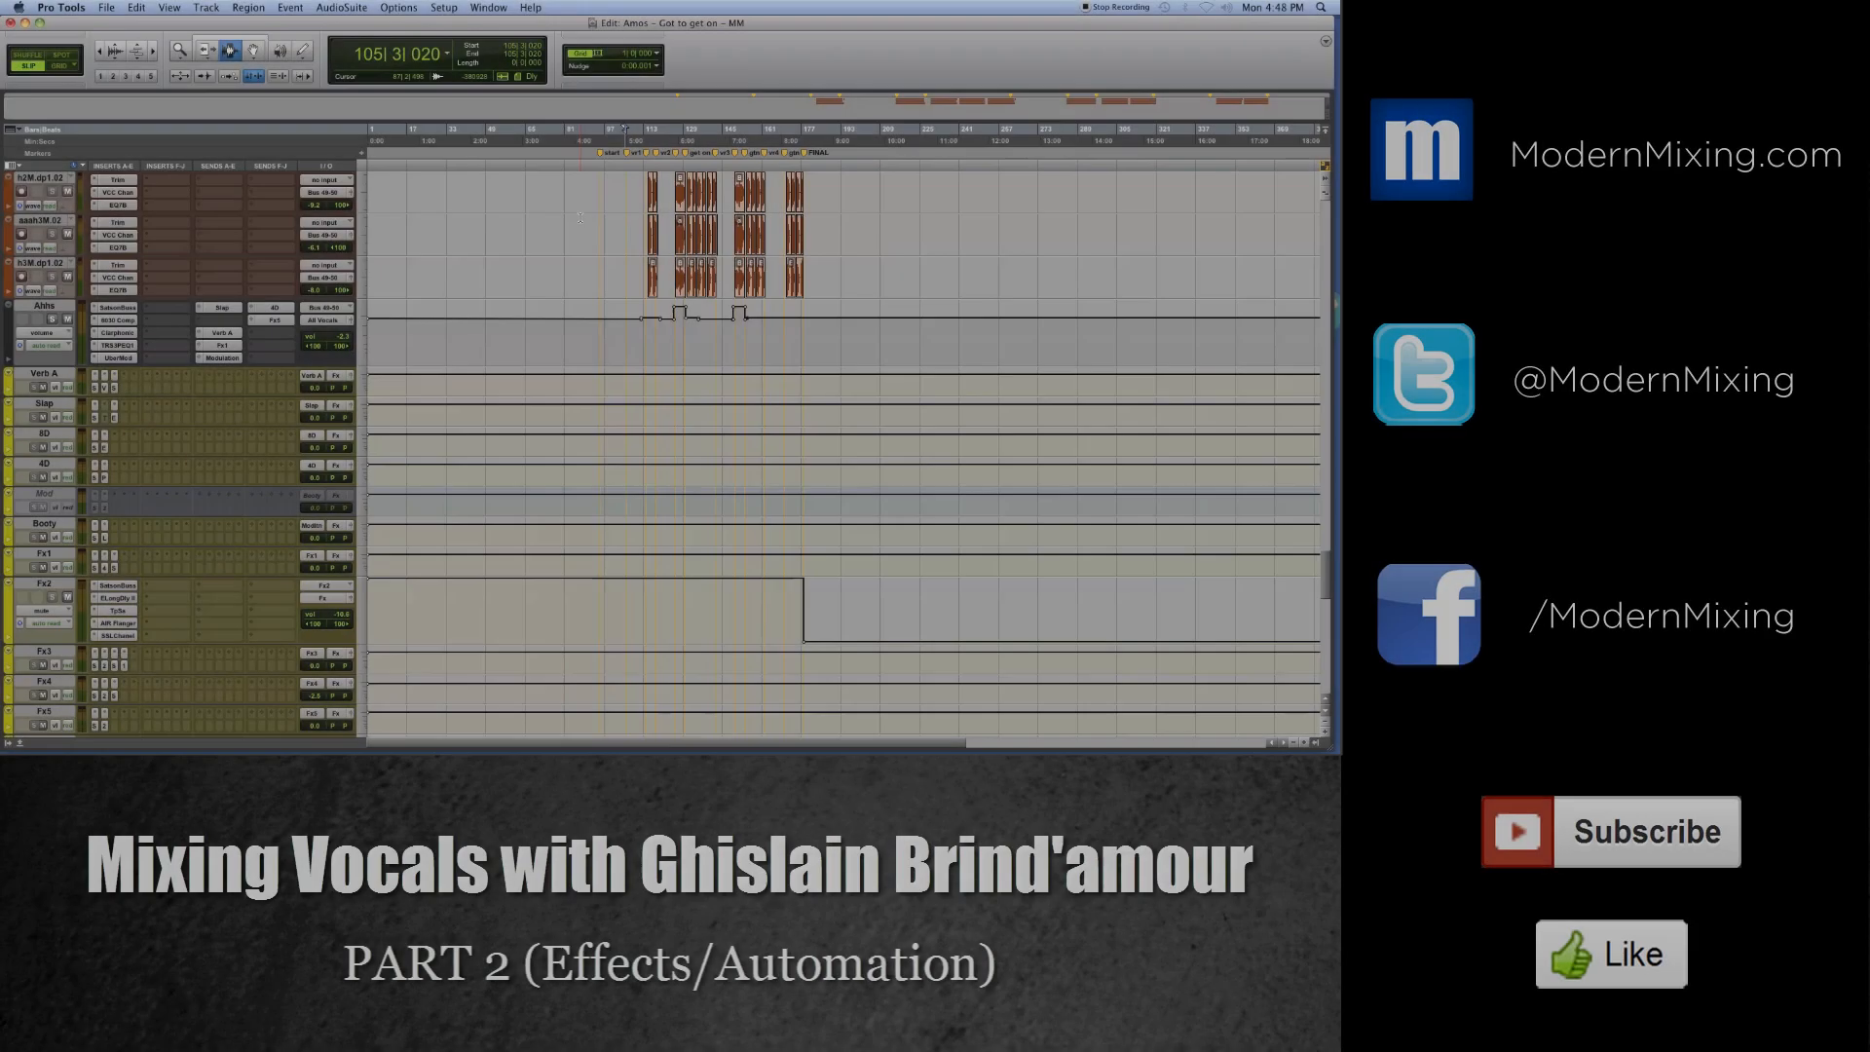
scroll(581, 285, up, 15)
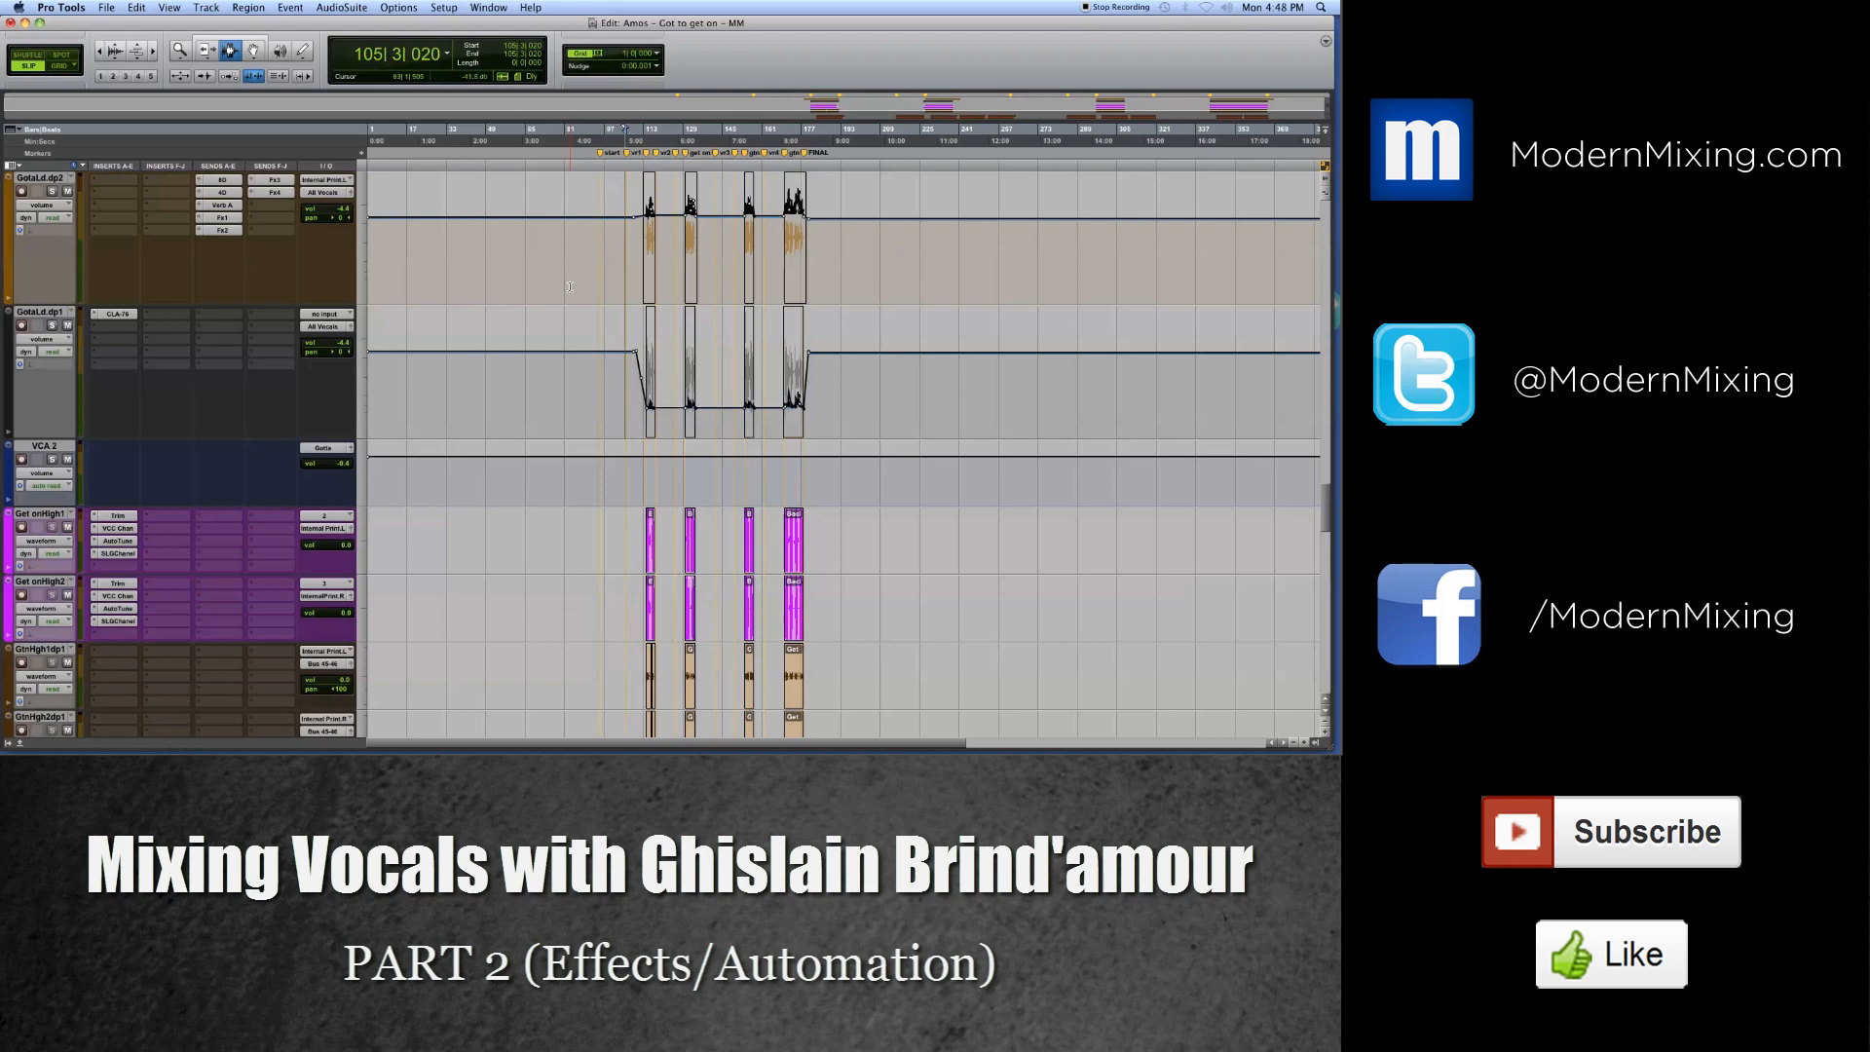
scroll(574, 295, up, 5)
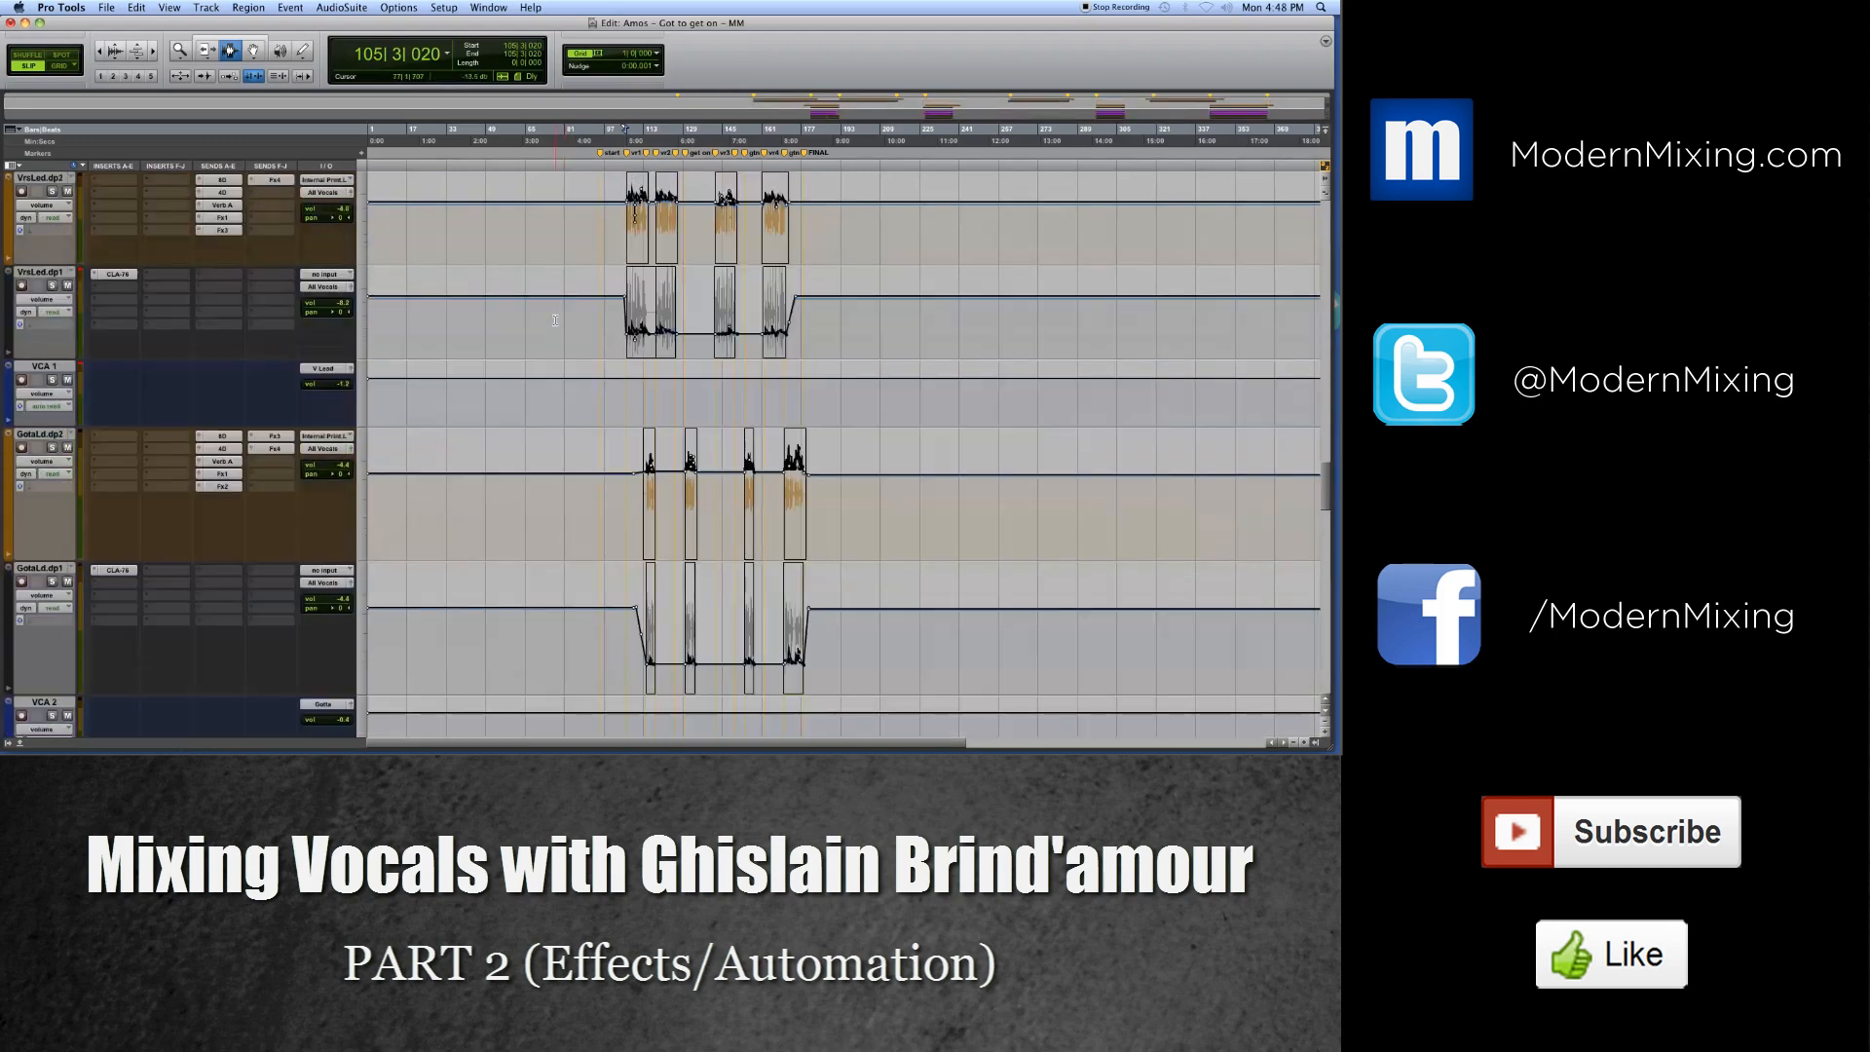